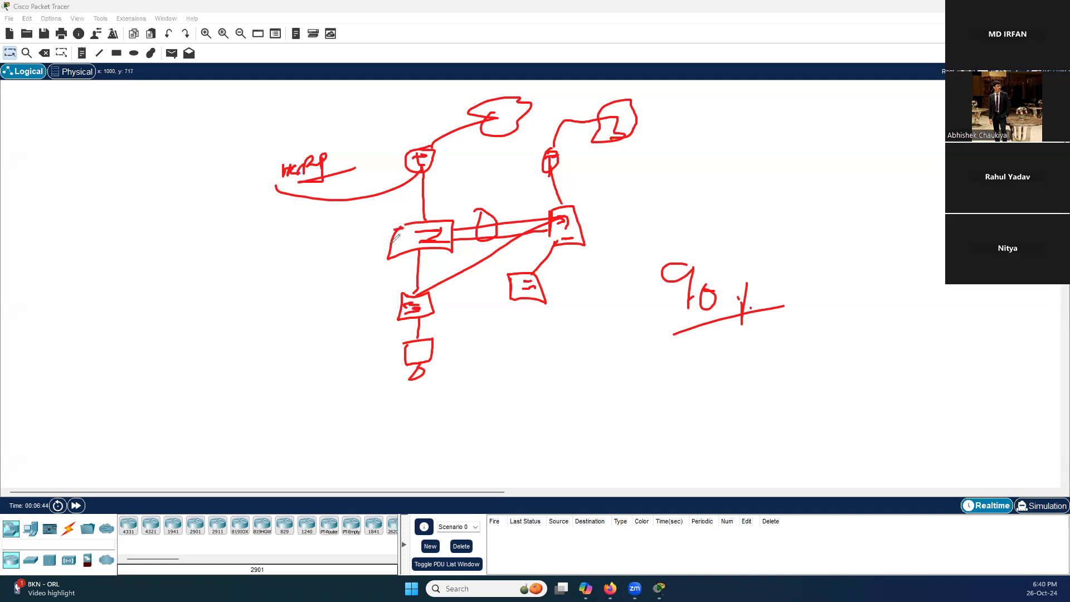
Mark up the hand-drawn topology around the left switch, both routers and their connecting link, and clear all the drawings.
{"action": "left_click_drag", "start_coordinate": [388, 241], "coordinate": [311, 290]}
{"action": "mouse_move", "coordinate": [386, 243]}
{"action": "left_mouse_down"}
{"action": "mouse_move", "coordinate": [420, 231]}
{"action": "mouse_move", "coordinate": [423, 239]}
{"action": "left_mouse_up"}
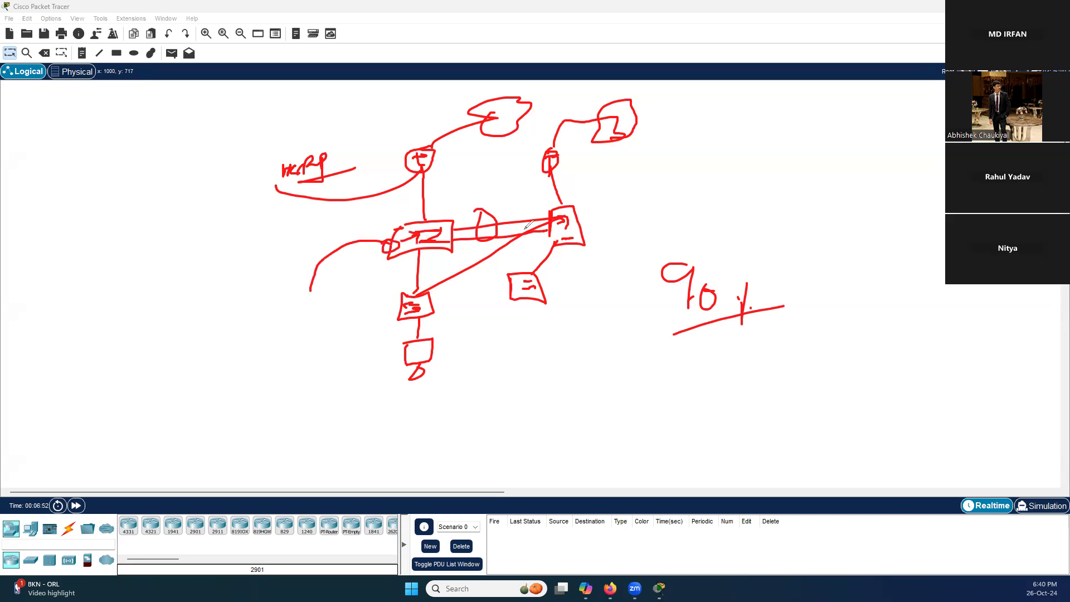
{"action": "left_click_drag", "start_coordinate": [559, 224], "coordinate": [571, 233]}
{"action": "left_click_drag", "start_coordinate": [423, 168], "coordinate": [448, 168]}
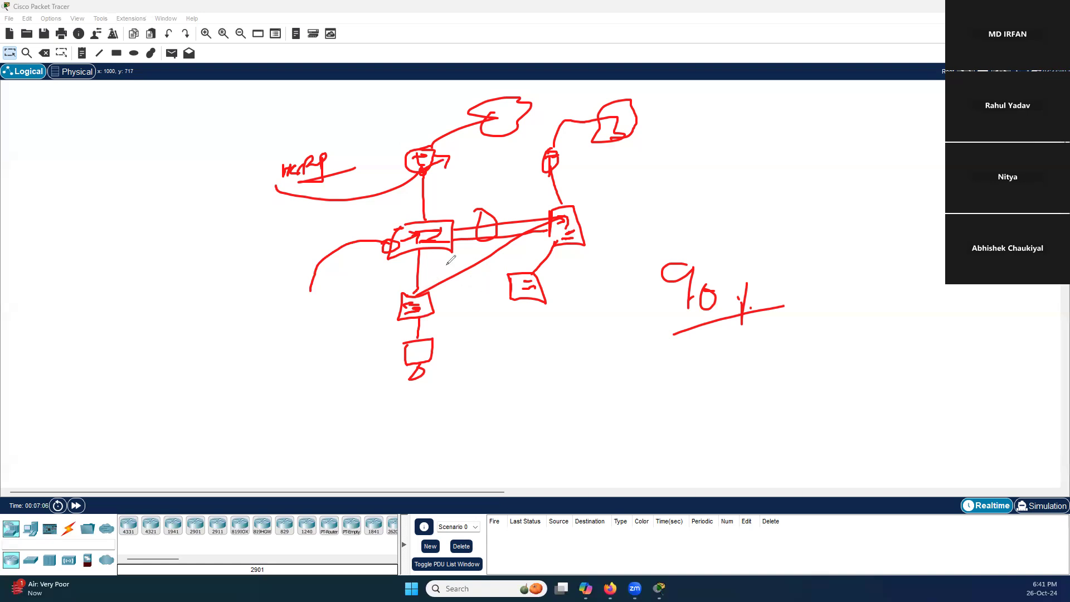
{"action": "mouse_move", "coordinate": [551, 154]}
{"action": "left_mouse_down"}
{"action": "mouse_move", "coordinate": [563, 151]}
{"action": "mouse_move", "coordinate": [540, 172]}
{"action": "left_mouse_up"}
{"action": "mouse_move", "coordinate": [425, 223]}
{"action": "left_mouse_down"}
{"action": "mouse_move", "coordinate": [414, 182]}
{"action": "mouse_move", "coordinate": [423, 167]}
{"action": "left_mouse_up"}
{"action": "mouse_move", "coordinate": [432, 223]}
{"action": "left_mouse_down"}
{"action": "mouse_move", "coordinate": [415, 254]}
{"action": "mouse_move", "coordinate": [424, 219]}
{"action": "mouse_move", "coordinate": [403, 265]}
{"action": "mouse_move", "coordinate": [418, 259]}
{"action": "left_mouse_up"}
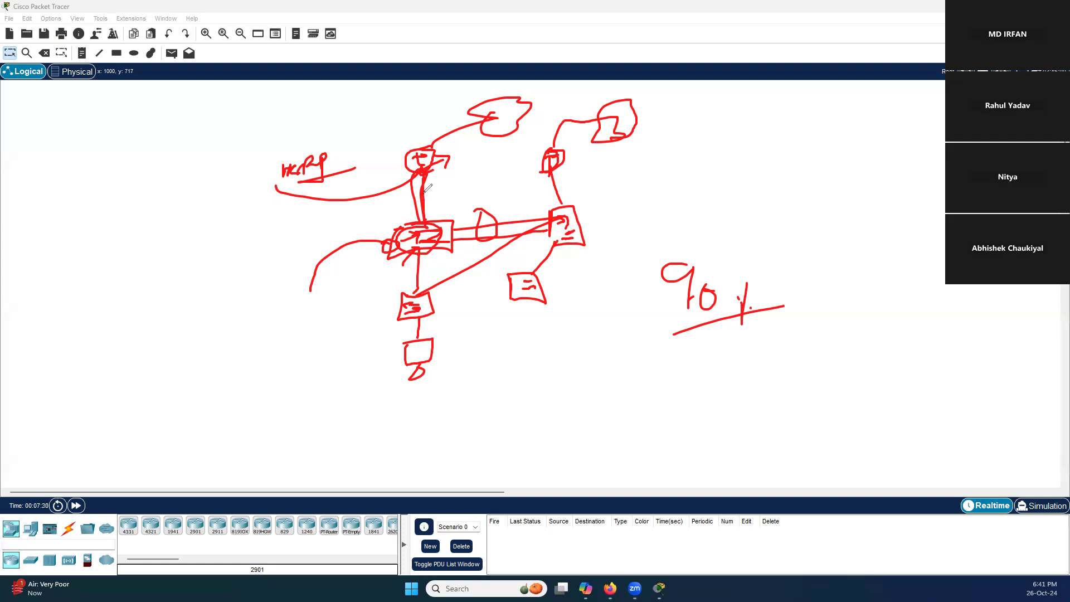
{"action": "left_click_drag", "start_coordinate": [421, 198], "coordinate": [431, 195]}
{"action": "left_click_drag", "start_coordinate": [434, 139], "coordinate": [452, 134]}
{"action": "key", "text": "e"}
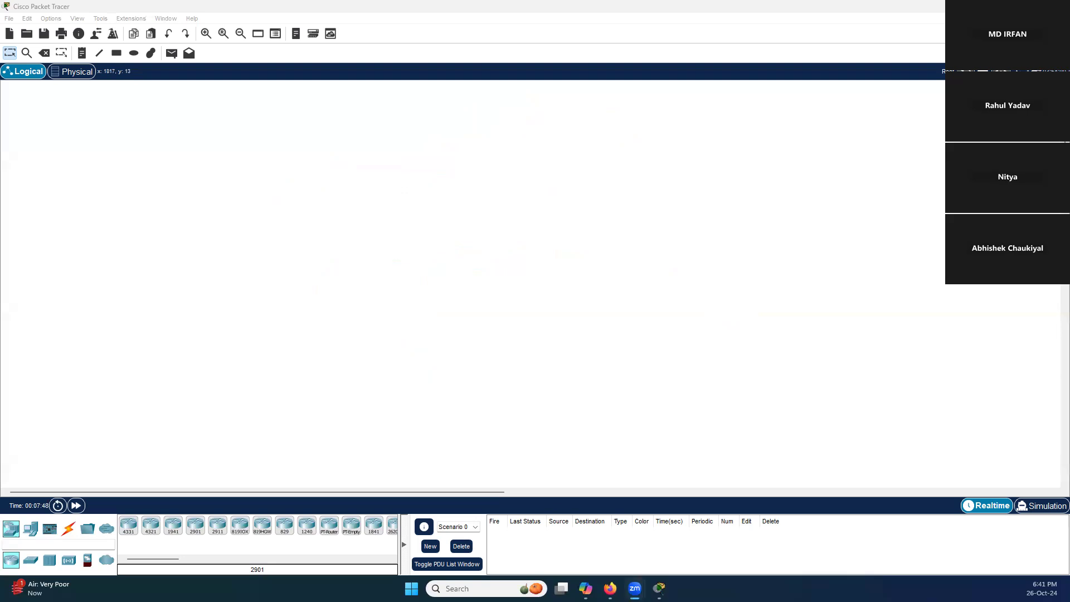
Close the blank Packet Tracer workspace and find File Explorer with a search for "file" to open HSRP Lab.pkt.
{"action": "key", "text": "alt+F4"}
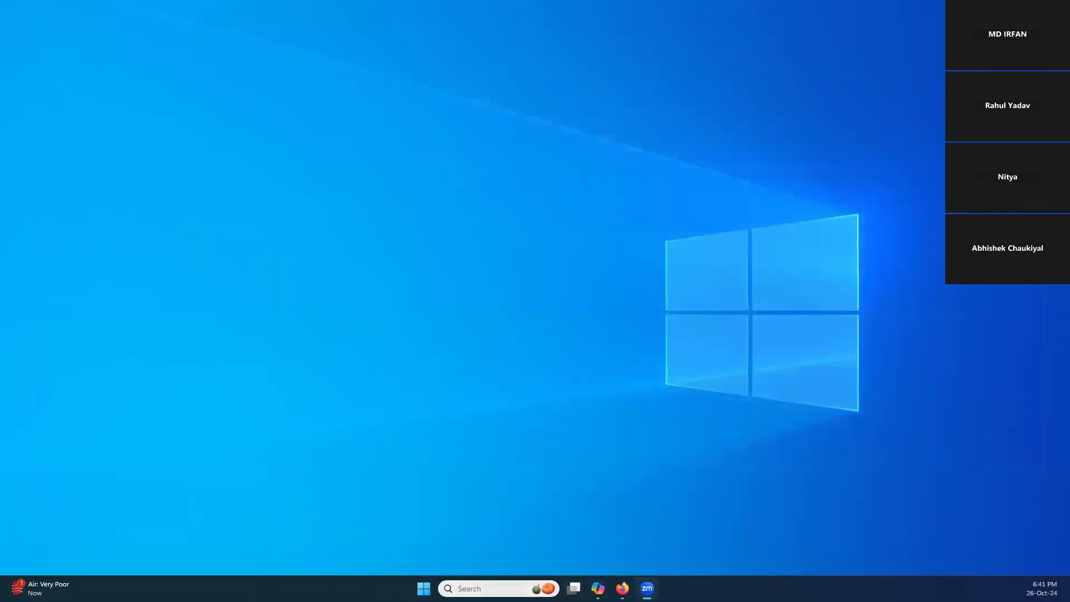
{"action": "left_click", "coordinate": [477, 588]}
{"action": "type", "text": "file"}
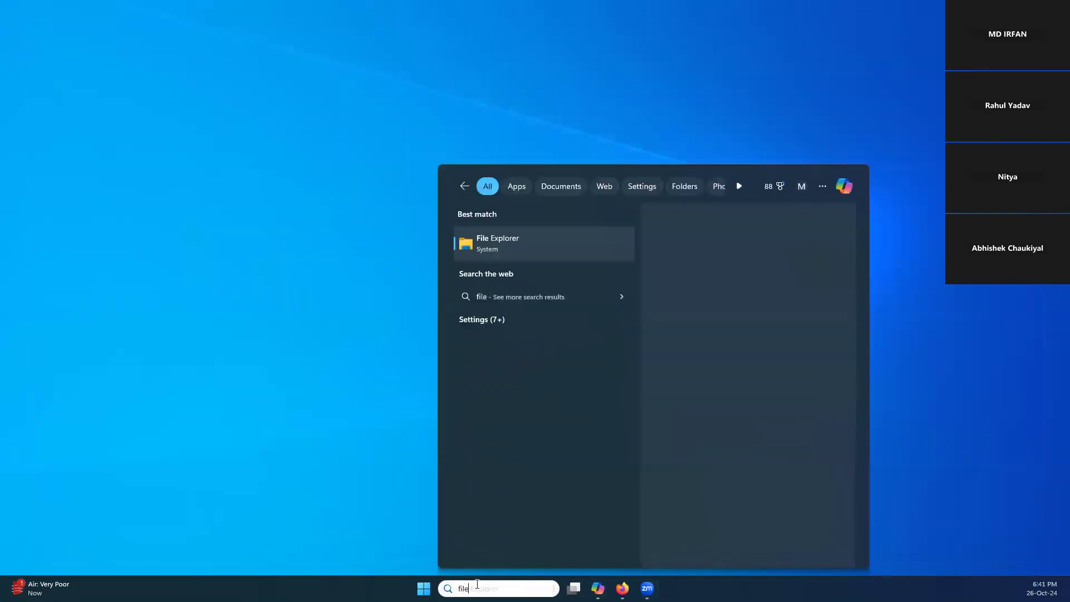
{"action": "key", "text": "Return"}
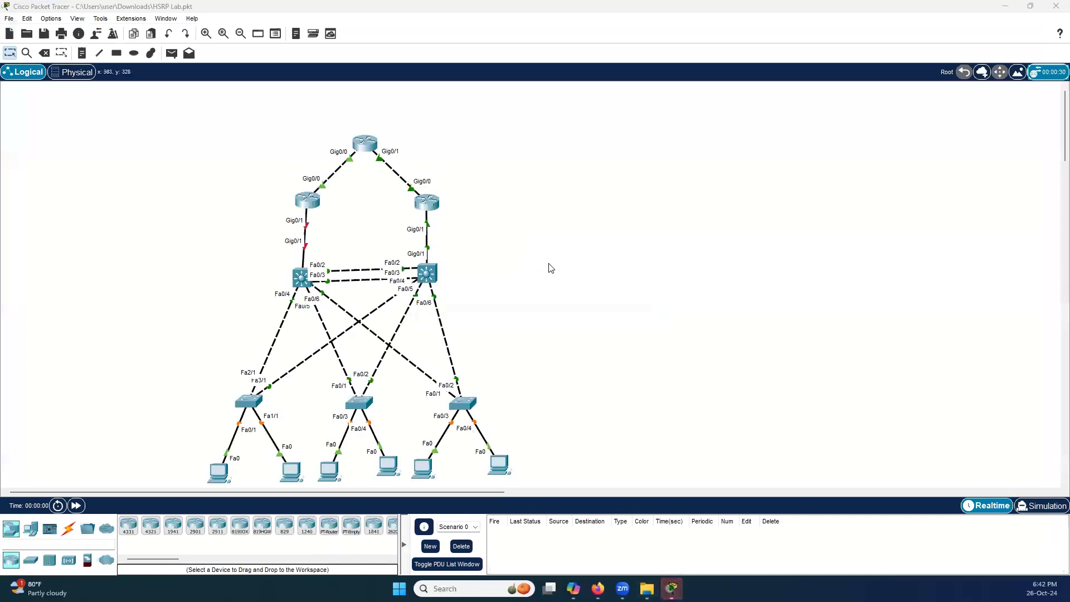
Look over the HSRP Lab topology and fast-forward the simulation time three times.
{"action": "scroll", "coordinate": [517, 265], "scroll_direction": "down", "scroll_amount": 4}
{"action": "scroll", "coordinate": [519, 266], "scroll_direction": "up", "scroll_amount": 4}
{"action": "scroll", "coordinate": [520, 265], "scroll_direction": "down", "scroll_amount": 1}
{"action": "scroll", "coordinate": [522, 264], "scroll_direction": "up", "scroll_amount": 1}
{"action": "left_click", "coordinate": [76, 505]}
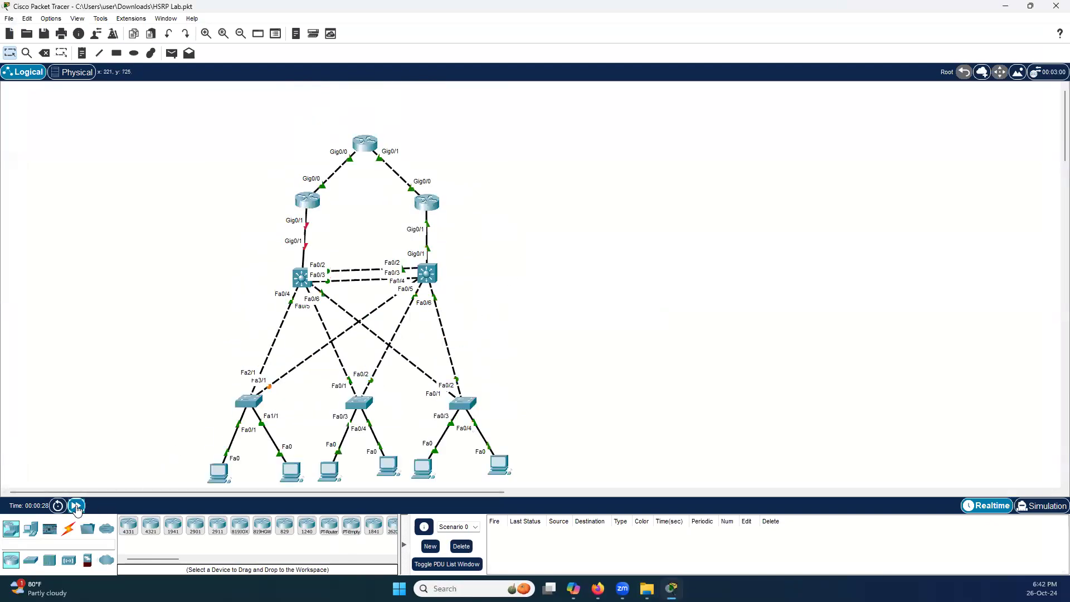
{"action": "left_click", "coordinate": [76, 506]}
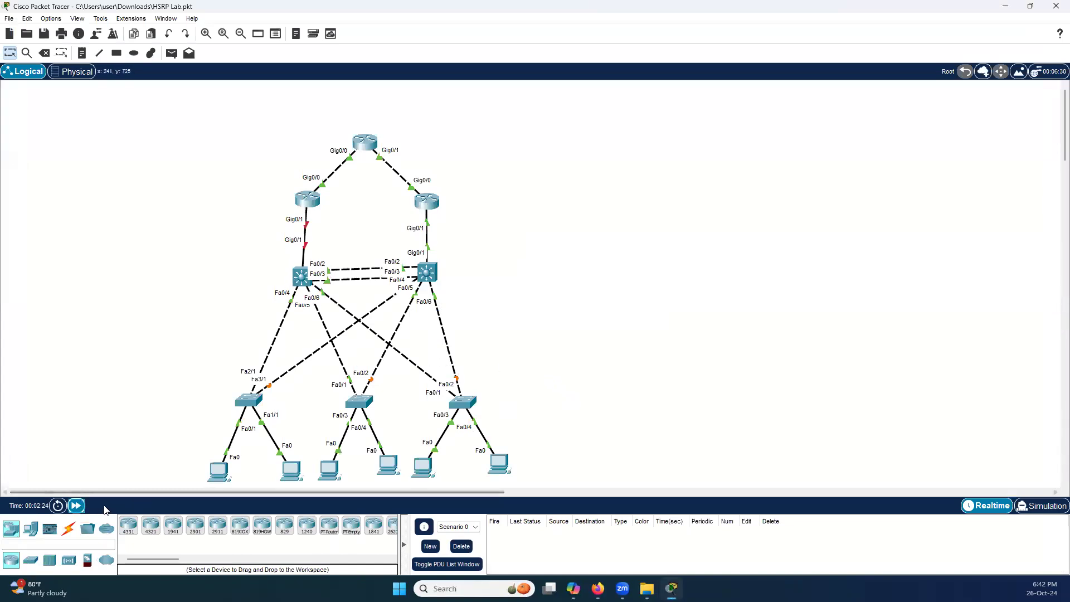
{"action": "left_click", "coordinate": [76, 505]}
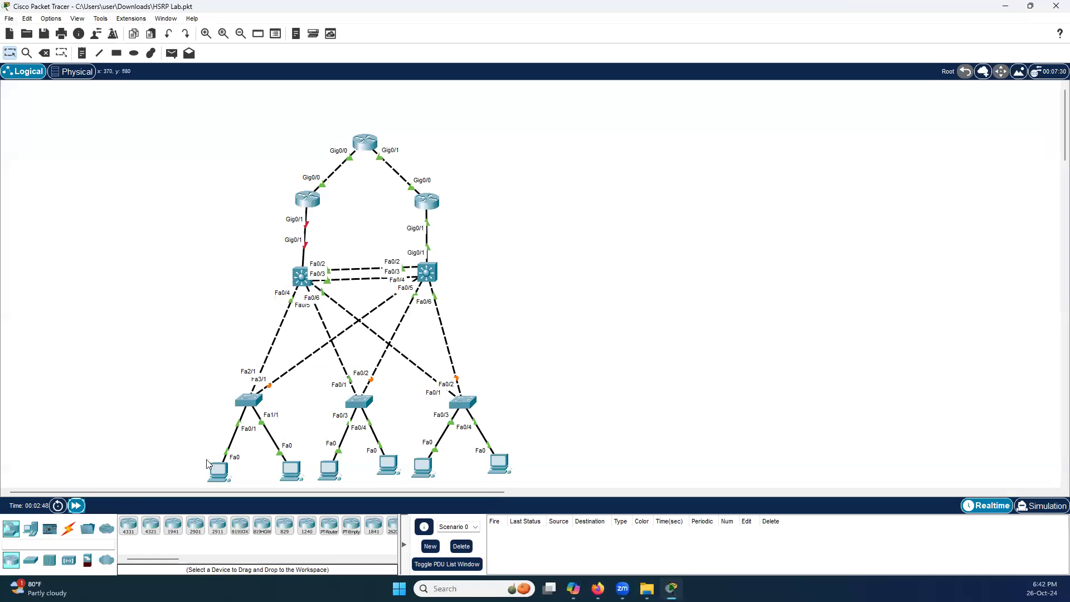
Open the command line of Router0, the router above the left multilayer switch, and bring up its R1 prompt.
{"action": "left_click", "coordinate": [308, 202]}
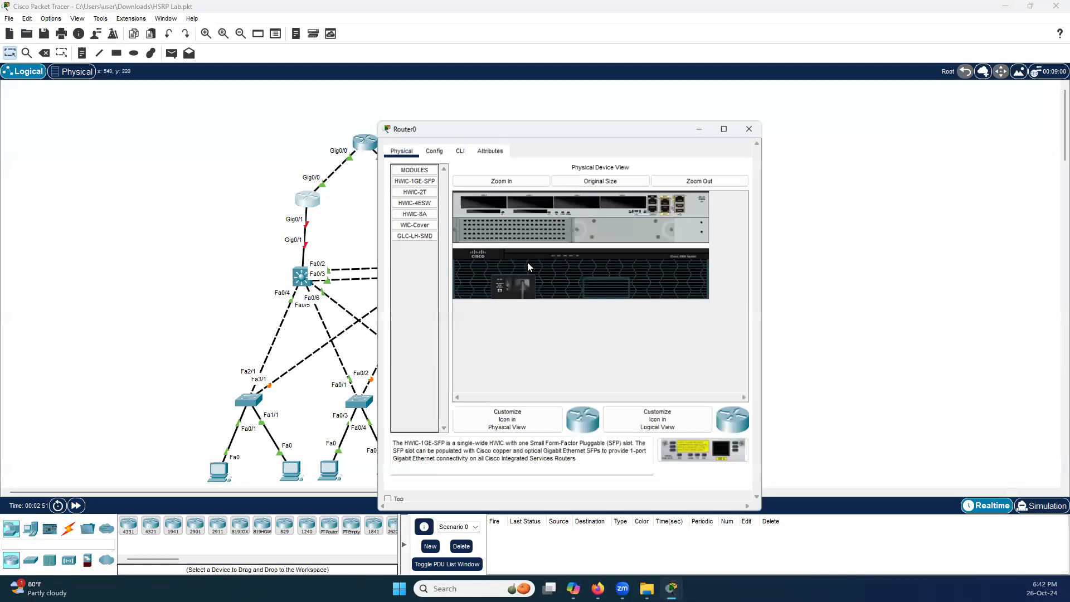
{"action": "left_click", "coordinate": [460, 151]}
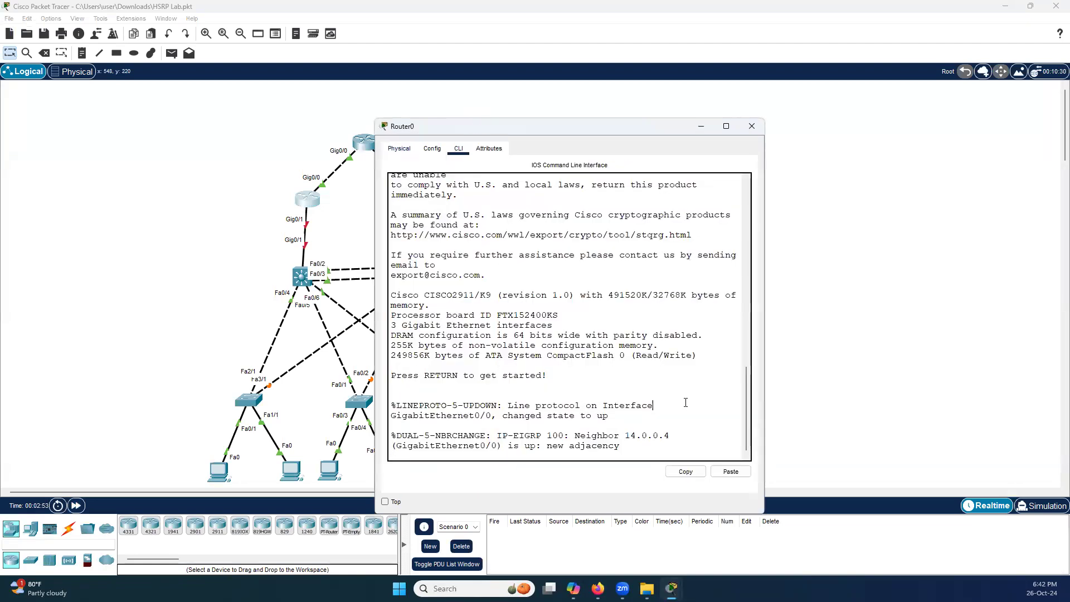
{"action": "key", "text": "Return"}
{"action": "key", "text": "Return"}
{"action": "key", "text": "Return"}
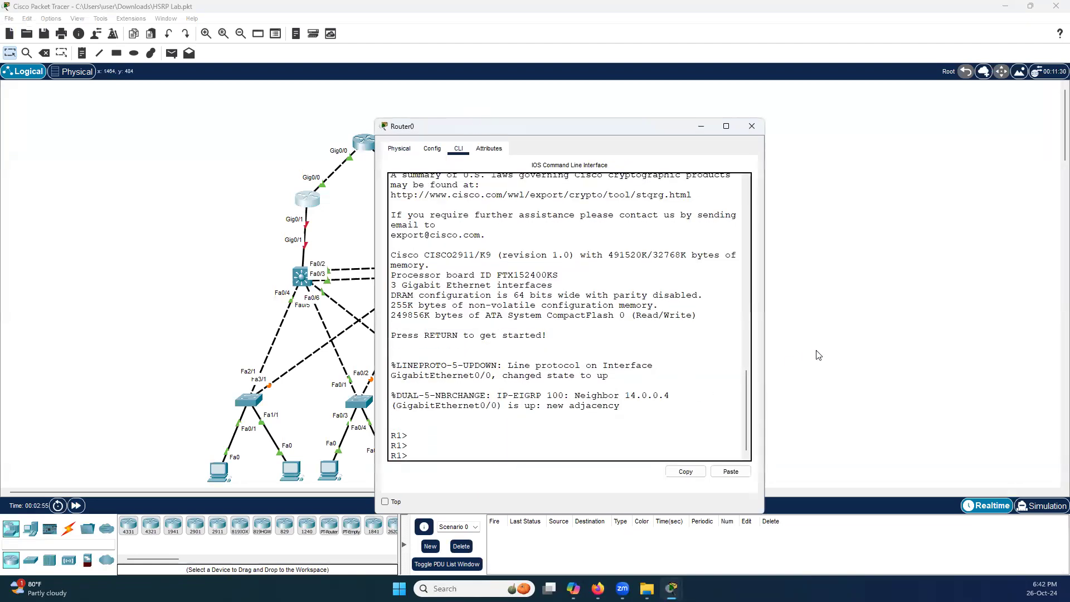
{"action": "type", "text": "rn"}
{"action": "key", "text": "Return"}
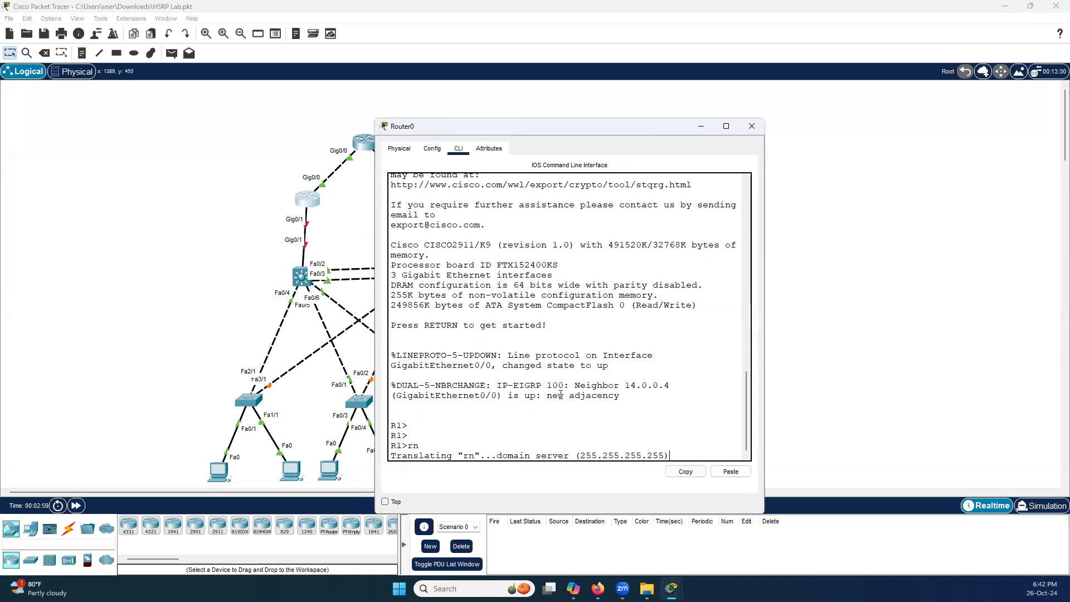
{"action": "left_click", "coordinate": [77, 506]}
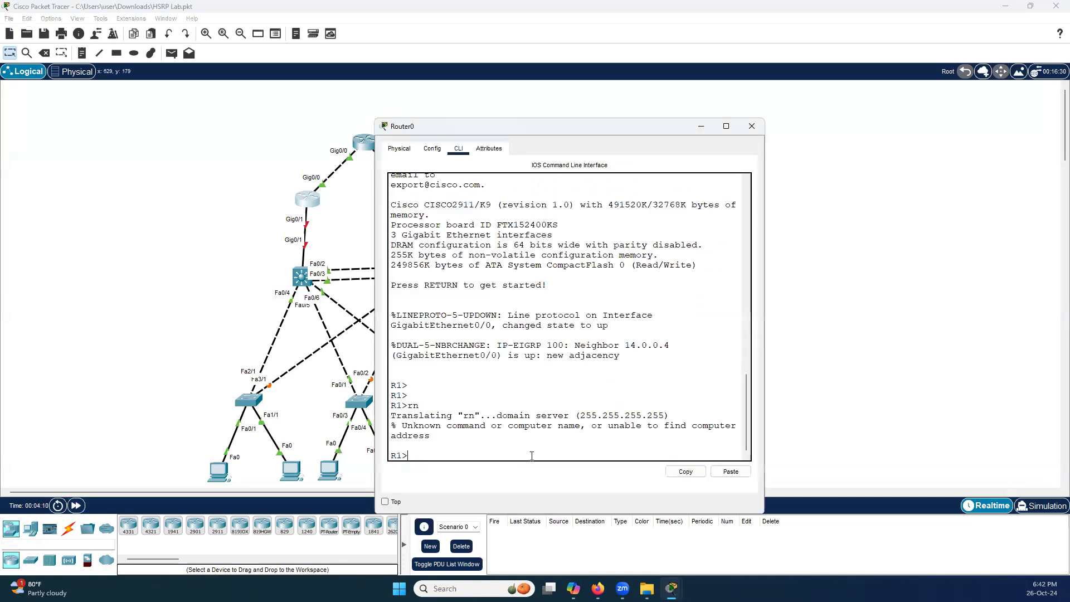
Enter global configuration mode on R1 and enable interface gi0/2 with no shutdown.
{"action": "type", "text": "en"}
{"action": "key", "text": "Return"}
{"action": "type", "text": "config t"}
{"action": "key", "text": "Return"}
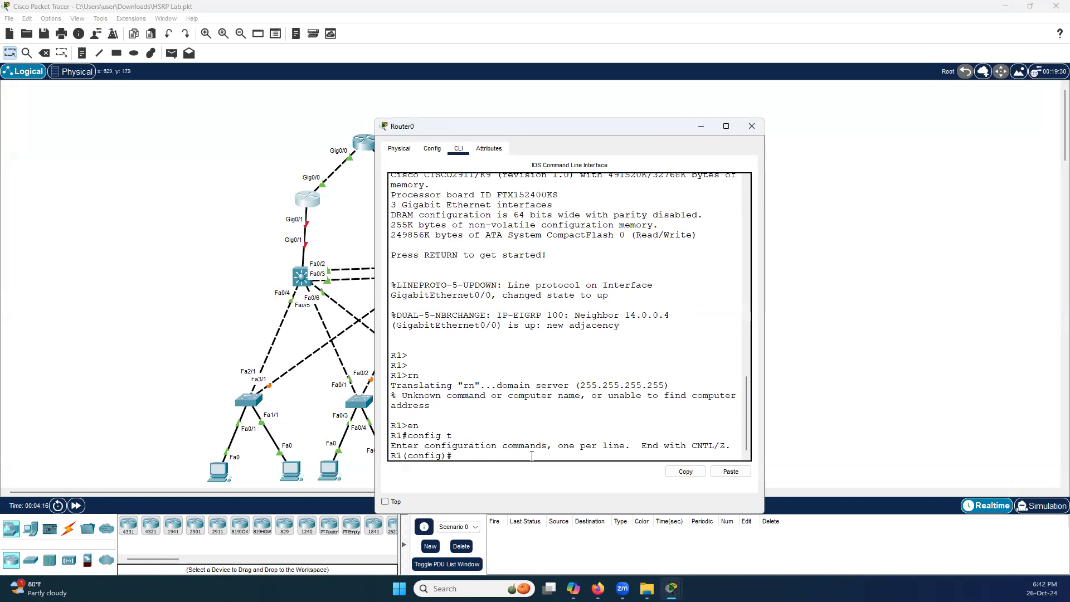
{"action": "type", "text": "int gi0/2"}
{"action": "key", "text": "Return"}
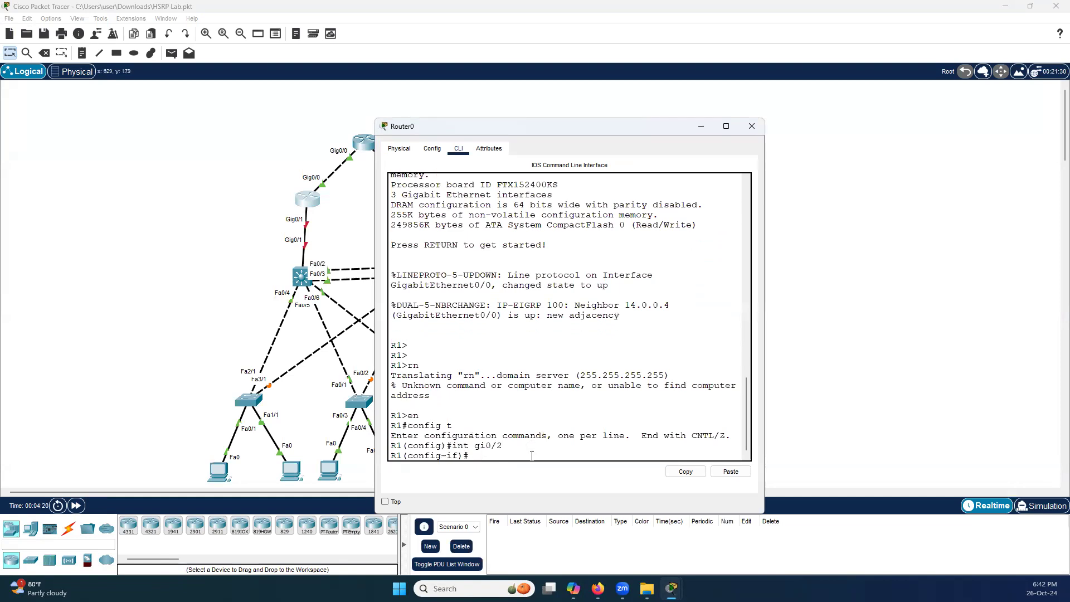
{"action": "type", "text": "no shut"}
{"action": "key", "text": "Tab"}
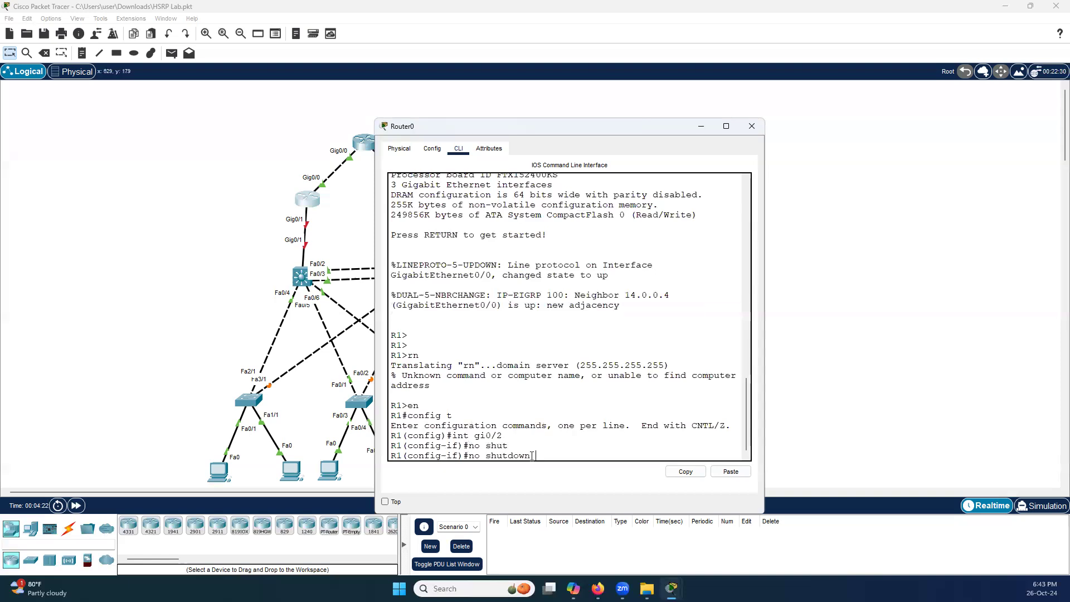
{"action": "key", "text": "Return"}
Save R1's configuration with do wr mem and fast-forward the simulation time.
{"action": "type", "text": "do w"}
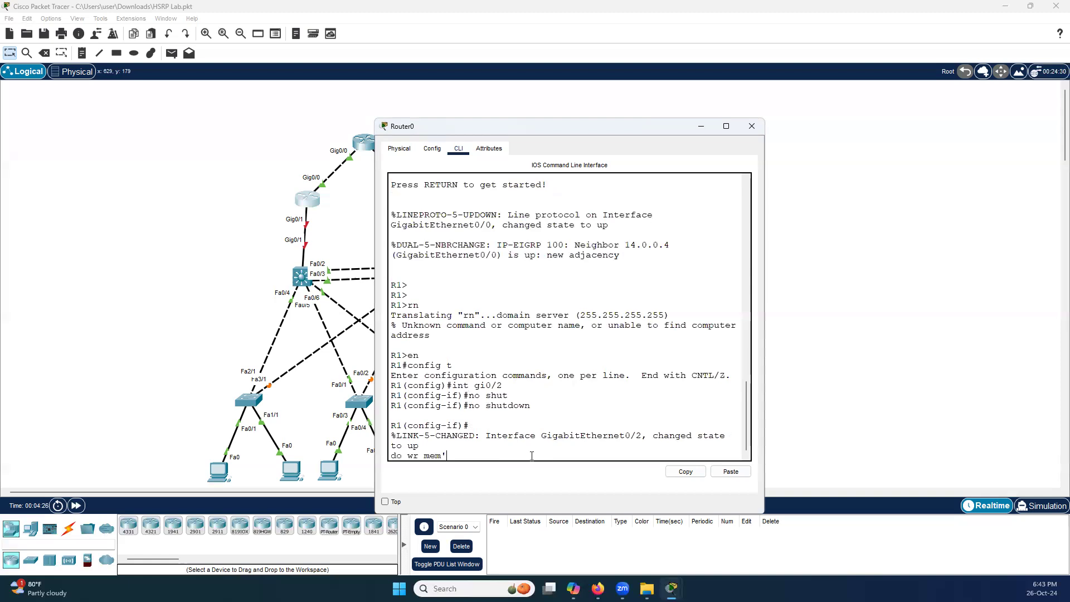
{"action": "type", "text": "r mem"}
{"action": "key", "text": "Return"}
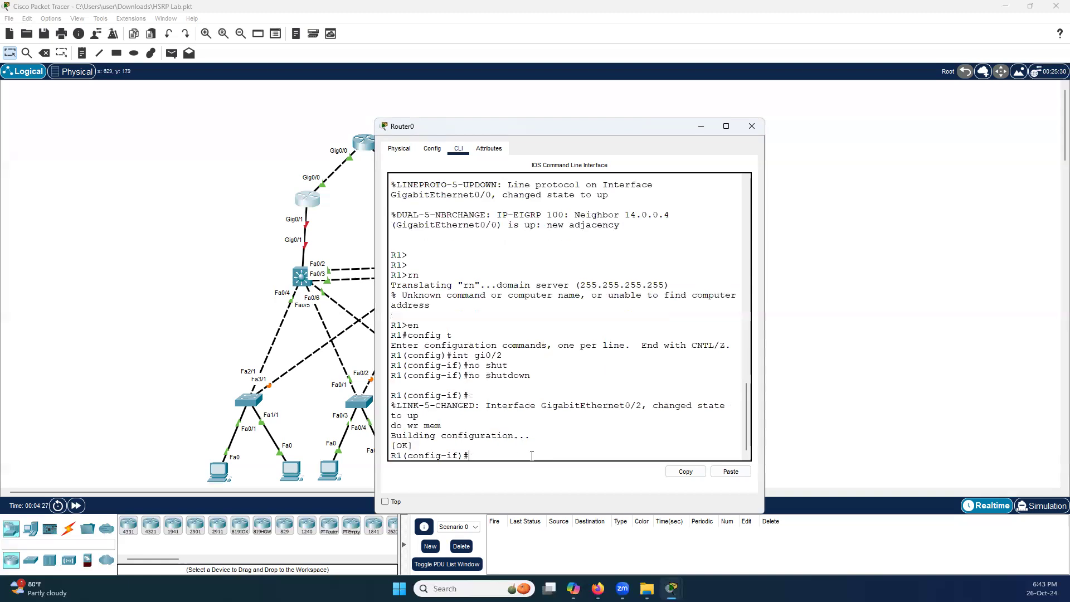
{"action": "left_click", "coordinate": [76, 505]}
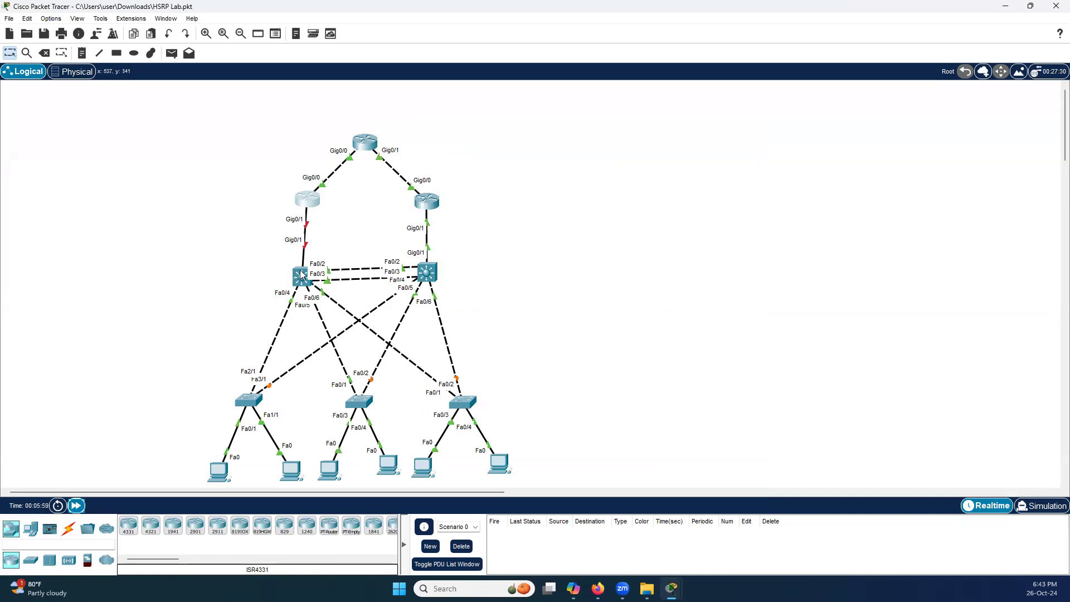
Open the command line of Multilayer Switch0, the switch below Router0, and bring up its Core-1 prompt.
{"action": "left_click", "coordinate": [301, 275]}
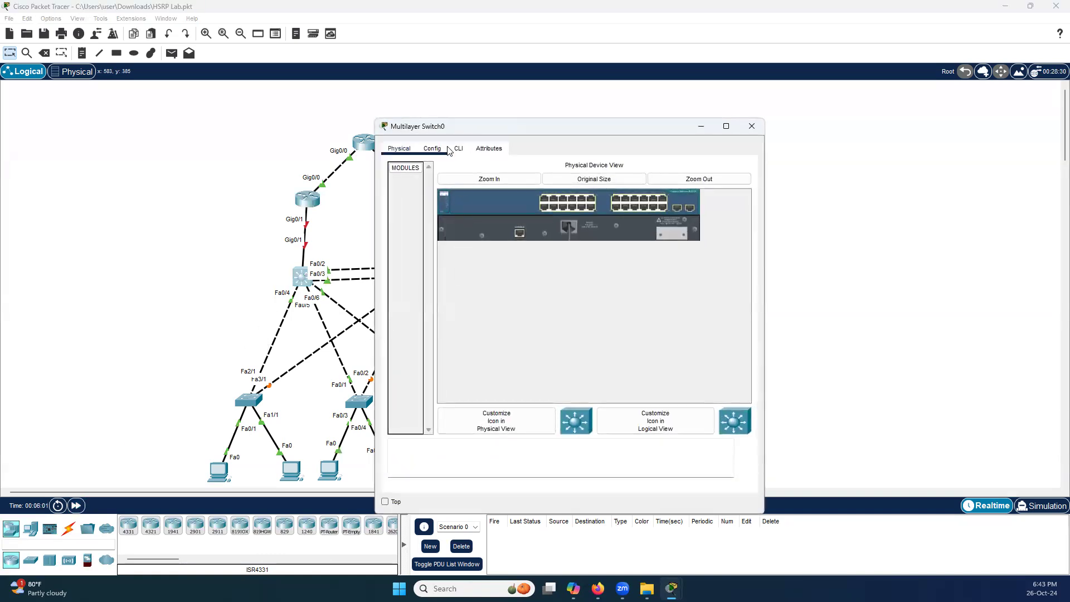
{"action": "left_click", "coordinate": [457, 149]}
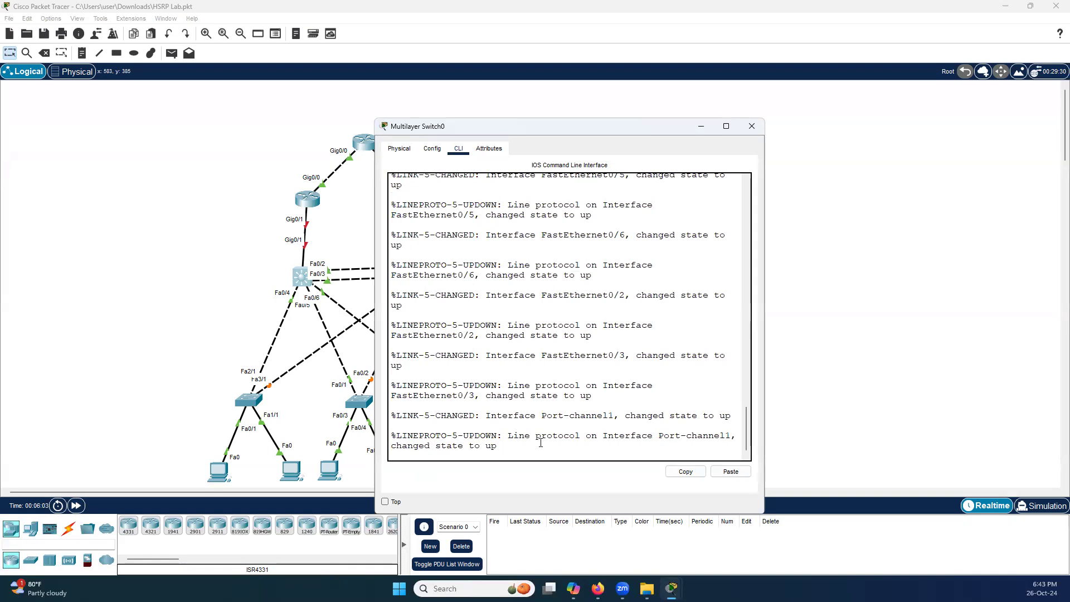
{"action": "key", "text": "Return"}
{"action": "key", "text": "Return"}
{"action": "key", "text": "Return"}
{"action": "key", "text": "Return"}
{"action": "key", "text": "Return"}
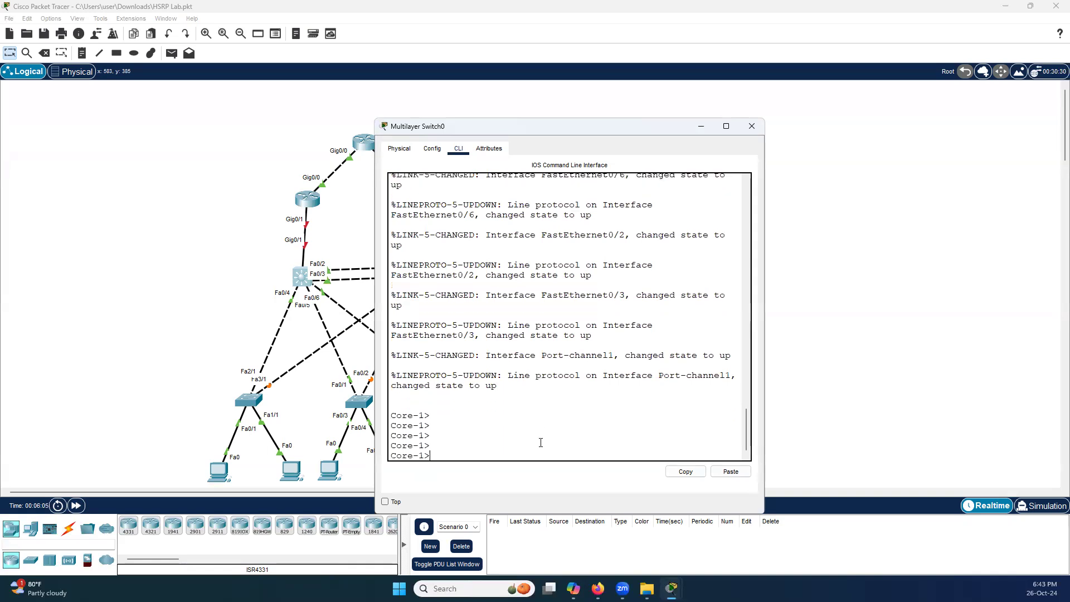
Enter global configuration mode on Core-1 and enable interface gi0/2 with no shutdown.
{"action": "type", "text": "en"}
{"action": "key", "text": "Return"}
{"action": "type", "text": "con"}
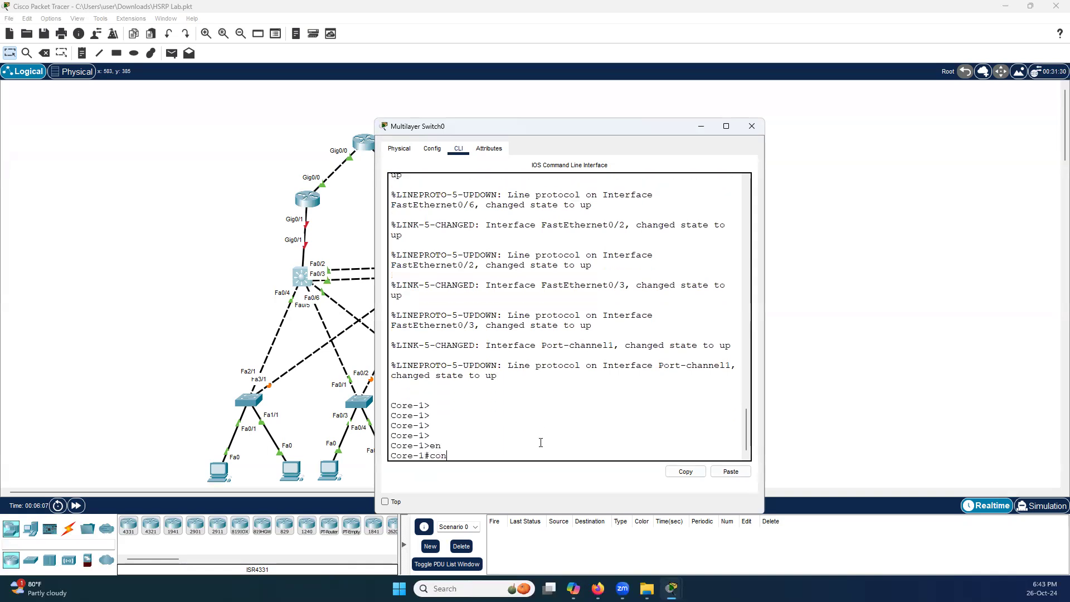
{"action": "type", "text": "fig t"}
{"action": "key", "text": "Return"}
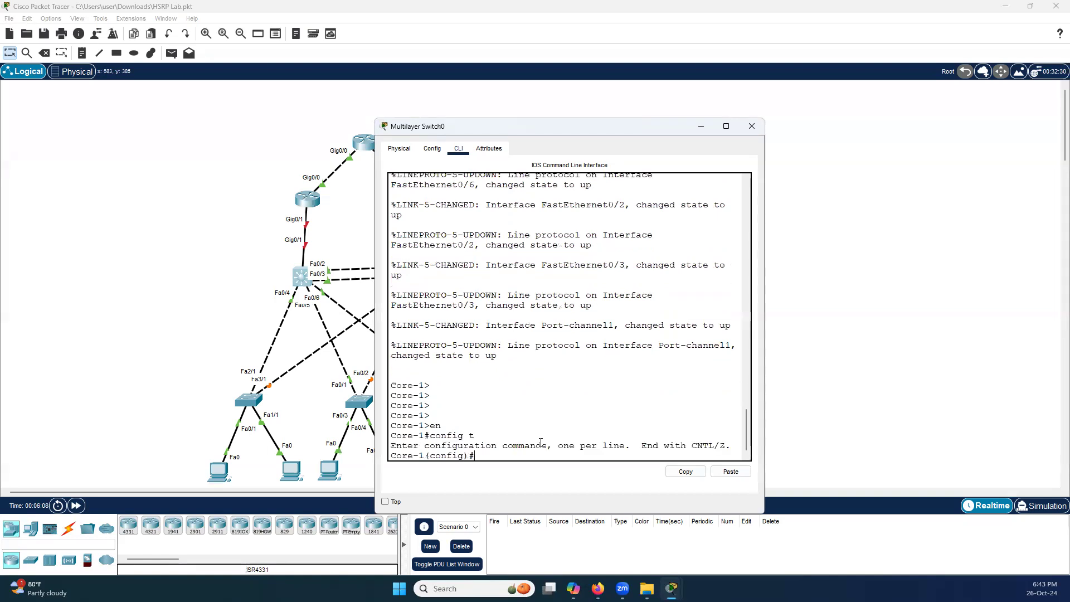
{"action": "type", "text": "int gi0/2"}
{"action": "key", "text": "Return"}
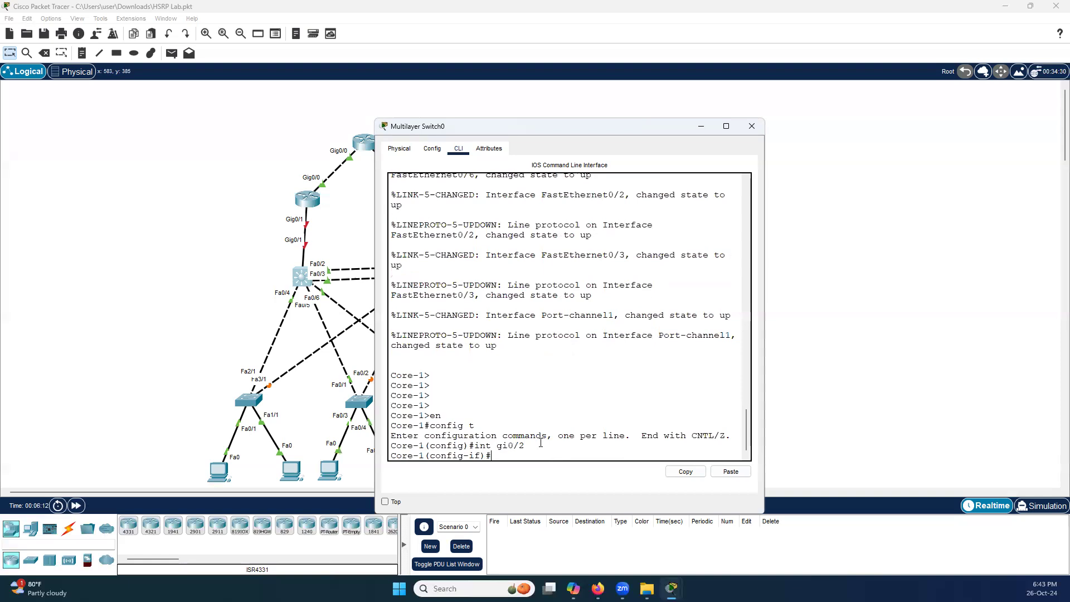
{"action": "type", "text": "no shut"}
{"action": "key", "text": "Tab"}
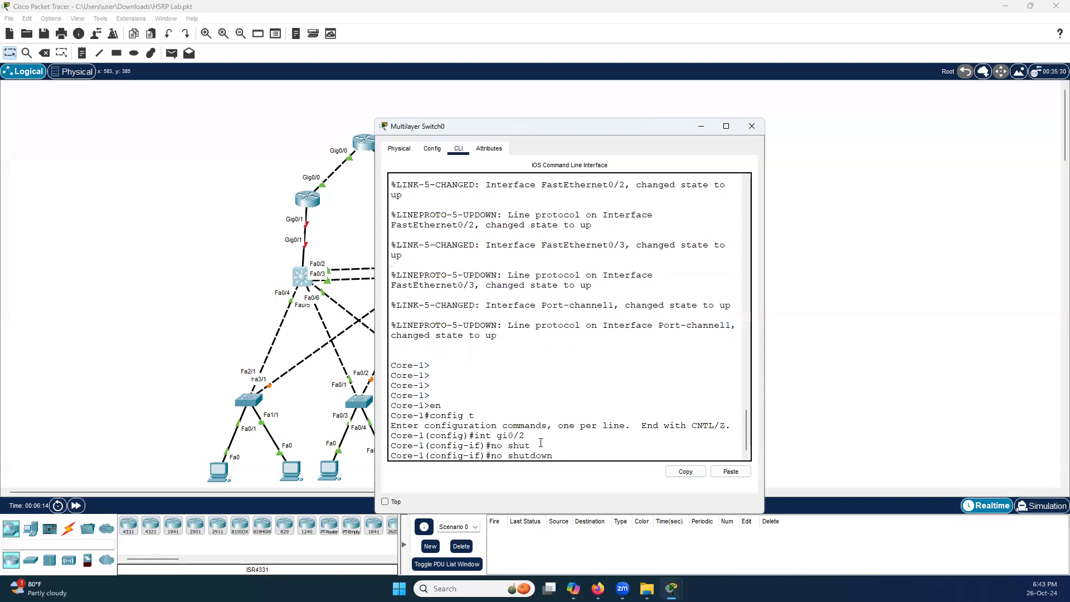
{"action": "key", "text": "Return"}
Save Core-1's configuration with do wr mem and fast-forward the simulation time.
{"action": "key", "text": "Return"}
{"action": "key", "text": "Return"}
{"action": "key", "text": "Return"}
{"action": "type", "text": "do wr mem"}
{"action": "key", "text": "Return"}
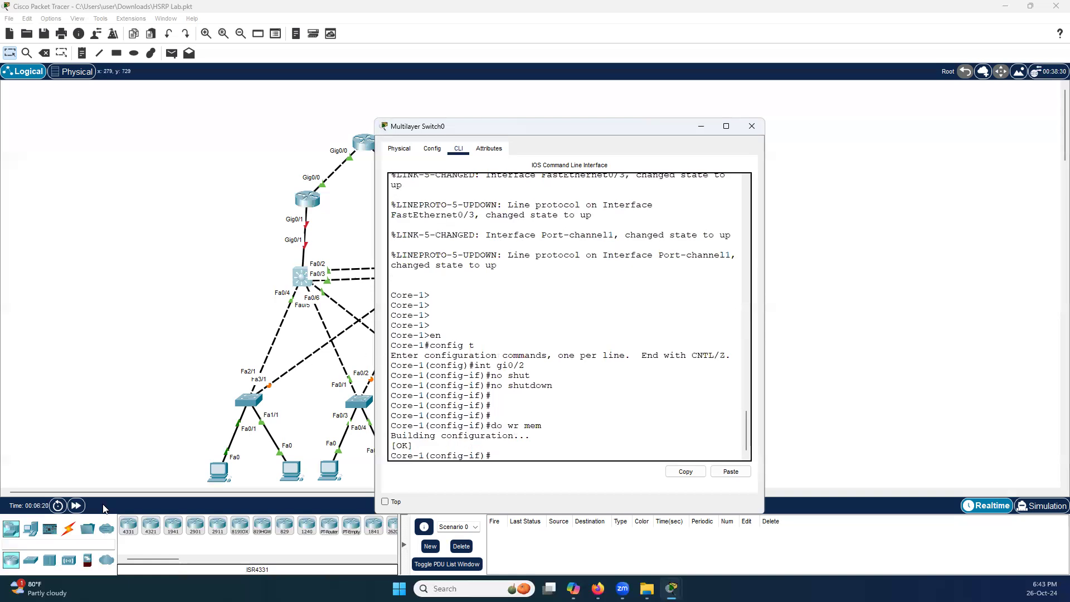
{"action": "left_click", "coordinate": [75, 506]}
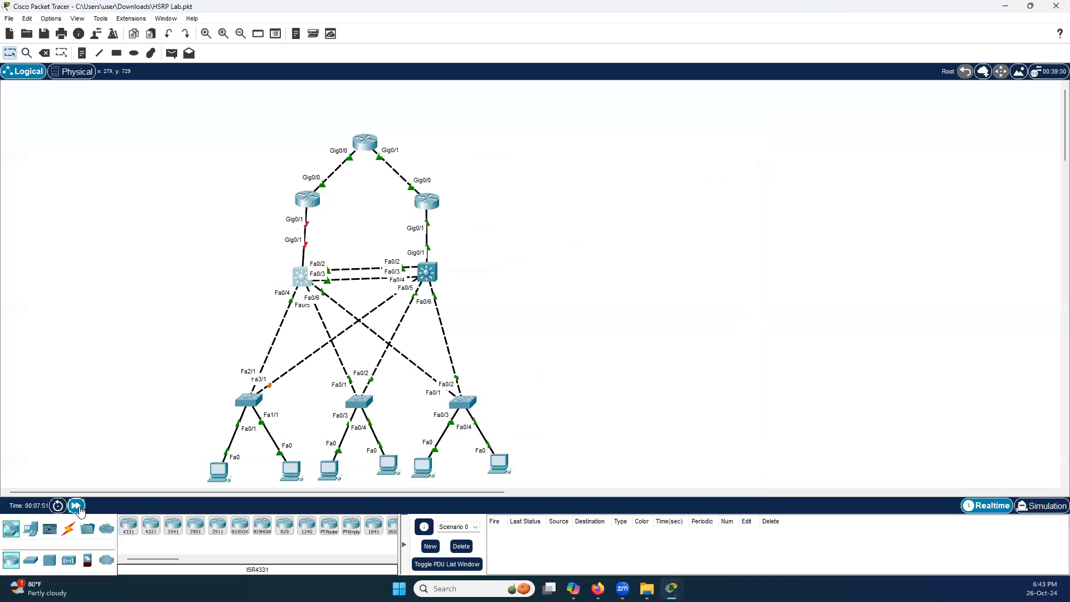
Return to Router0's command line and exit interface configuration to the privileged R1 prompt.
{"action": "left_click", "coordinate": [302, 197]}
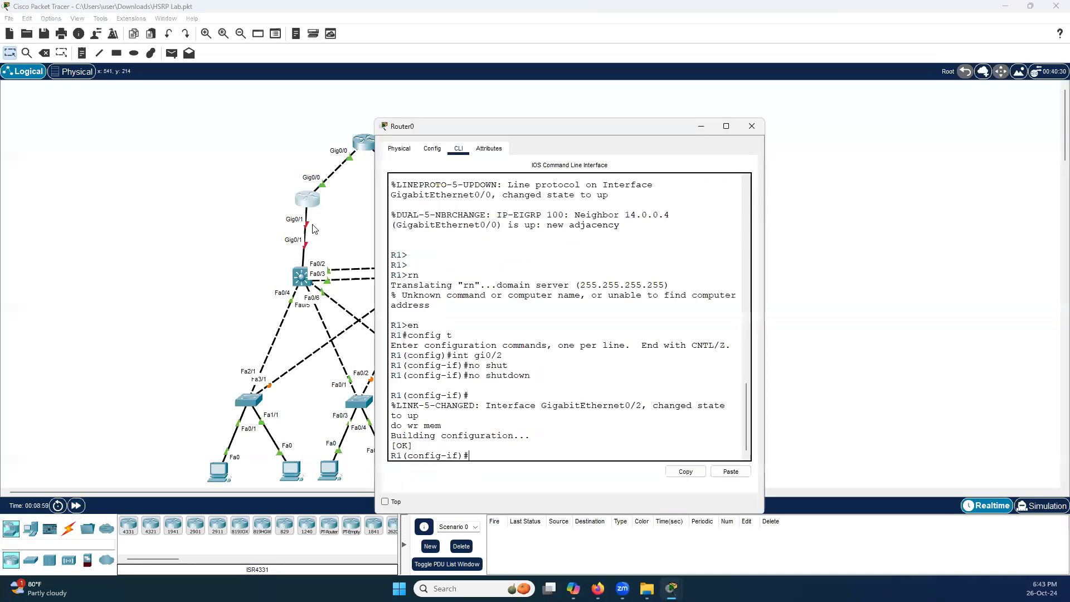
{"action": "left_click", "coordinate": [527, 442]}
{"action": "key", "text": "ctrl+z"}
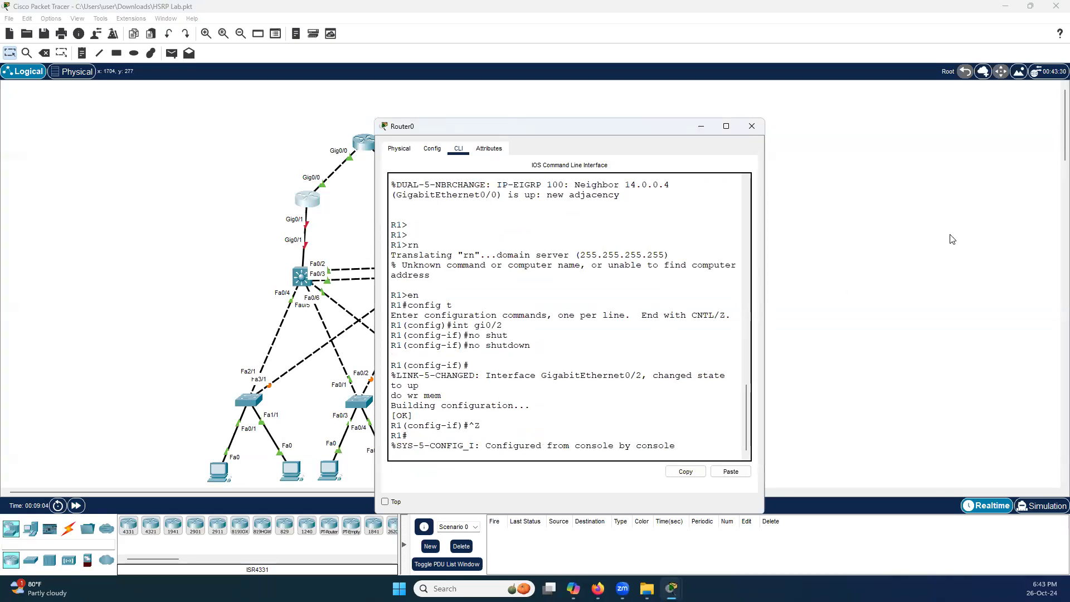
{"action": "key", "text": "Return"}
{"action": "key", "text": "Return"}
{"action": "key", "text": "Return"}
{"action": "key", "text": "Return"}
{"action": "key", "text": "Return"}
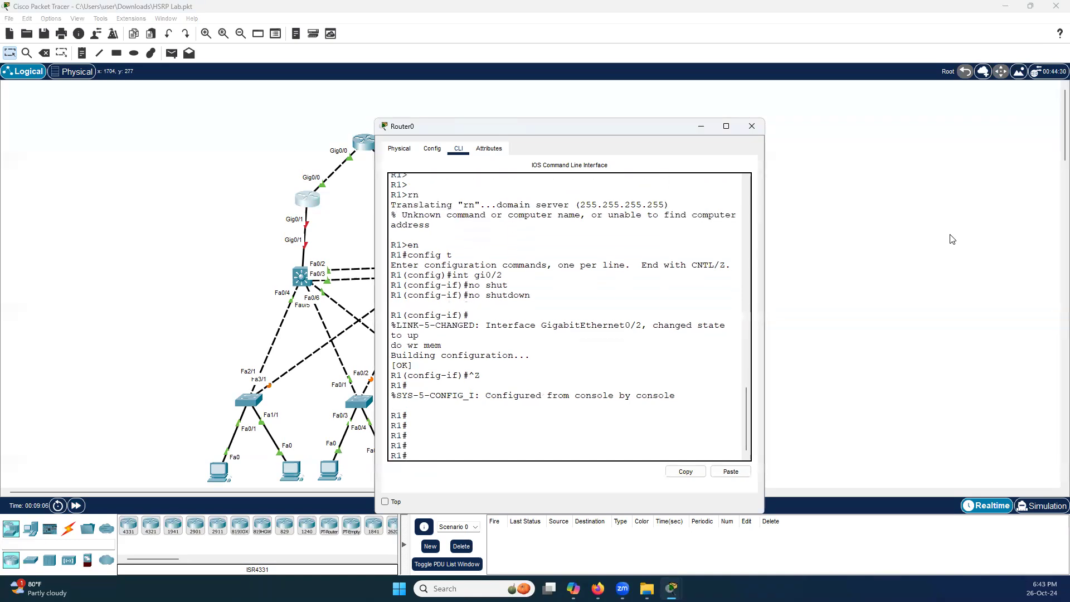
List R1's interfaces with show ip int brief to check their addresses and status.
{"action": "type", "text": "show ip int bri"}
{"action": "key", "text": "Tab"}
{"action": "key", "text": "Return"}
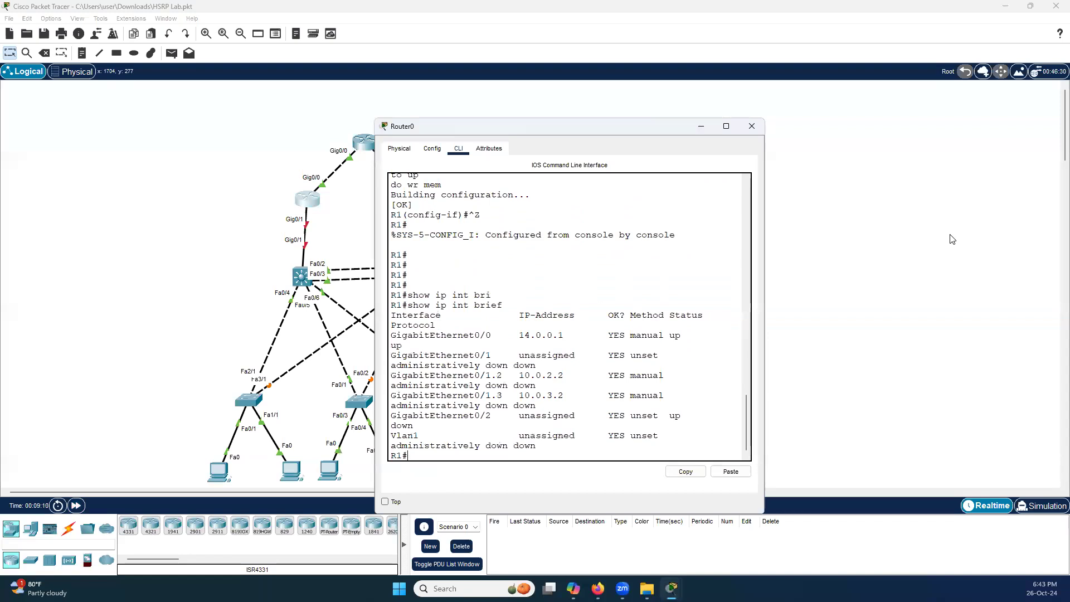
{"action": "key", "text": "Return"}
{"action": "key", "text": "Return"}
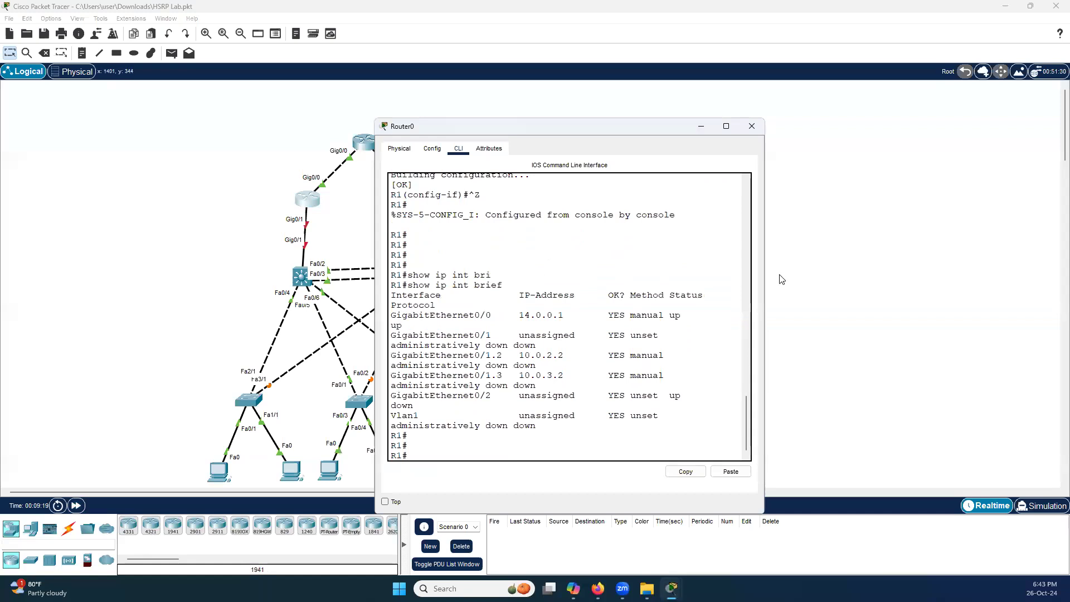
Widen R1's console window and examine the status of GigabitEthernet0/0 and the GigabitEthernet0/1 subinterfaces in the interface list.
{"action": "left_click", "coordinate": [769, 288]}
{"action": "left_click", "coordinate": [307, 200]}
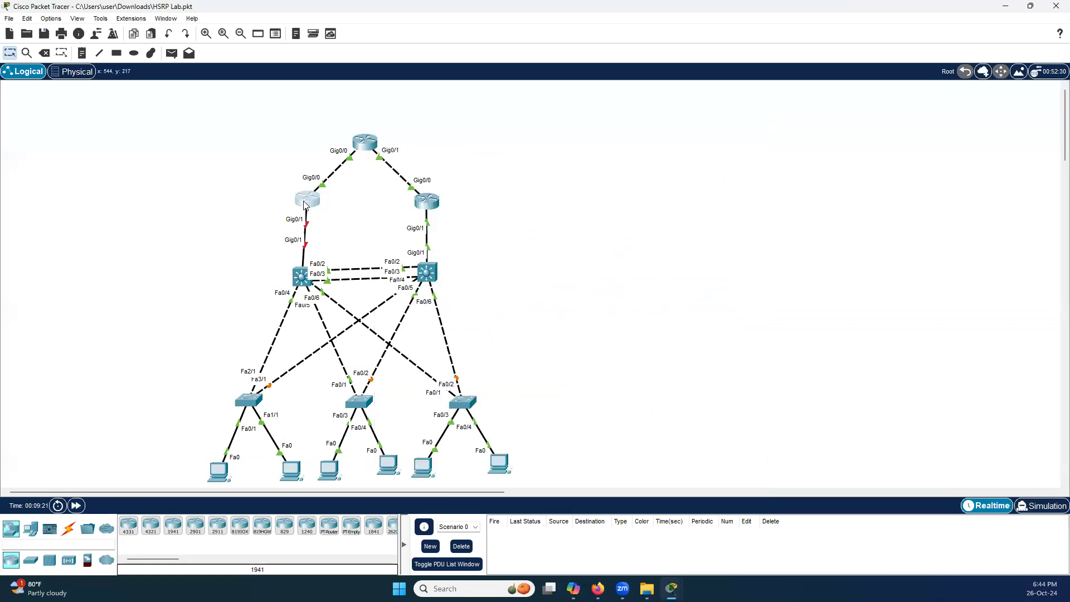
{"action": "left_click_drag", "start_coordinate": [763, 300], "coordinate": [1067, 301]}
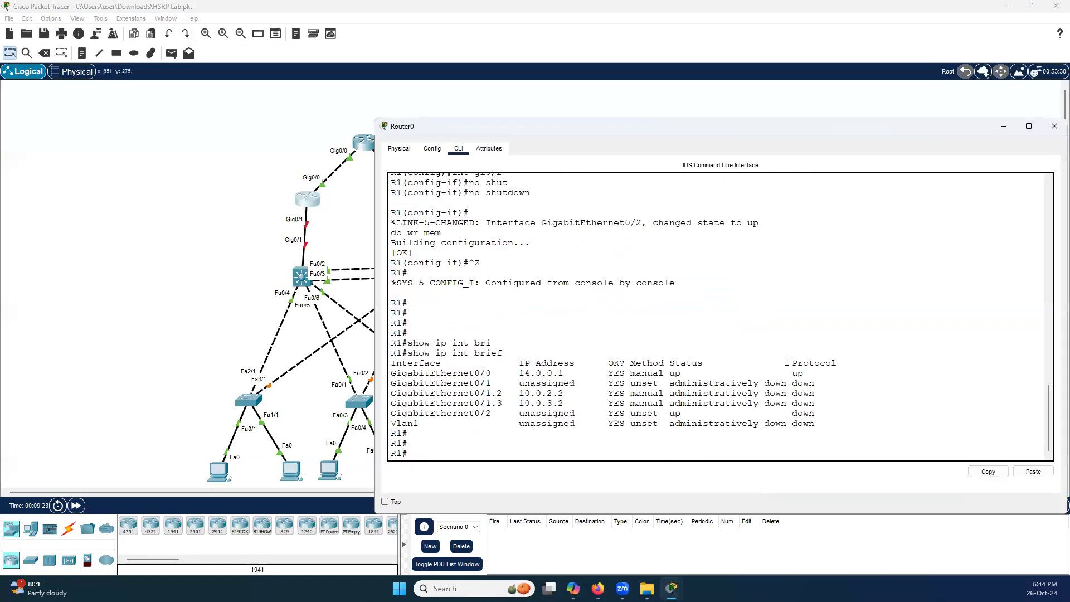
{"action": "left_click_drag", "start_coordinate": [520, 373], "coordinate": [808, 374]}
{"action": "left_click_drag", "start_coordinate": [408, 393], "coordinate": [843, 401]}
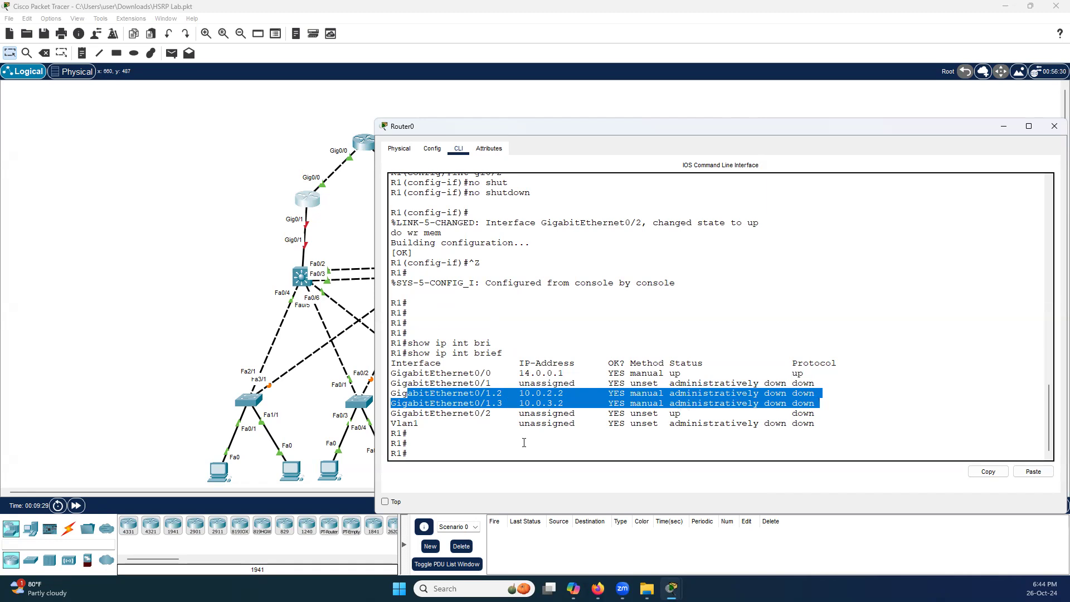
Enter global configuration mode on R1 with config t.
{"action": "left_click", "coordinate": [445, 446]}
{"action": "key", "text": "Return"}
{"action": "key", "text": "Return"}
{"action": "key", "text": "Return"}
{"action": "type", "text": "config t"}
{"action": "key", "text": "Return"}
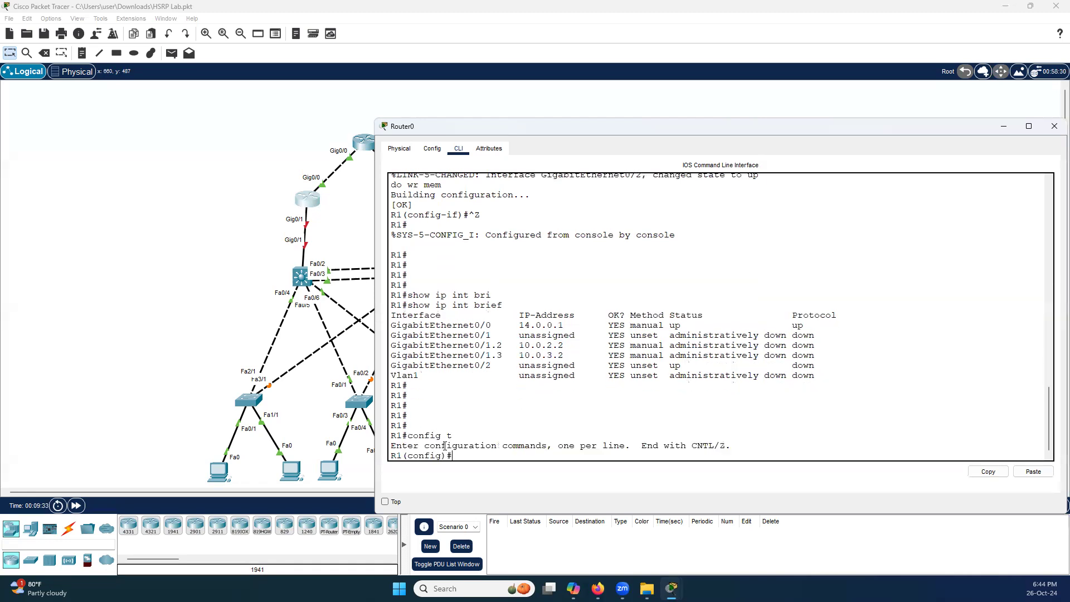
Copy the interface name from the brief listing and enter interface configuration with int GigabitEthernet0/1 on R1.
{"action": "left_click_drag", "start_coordinate": [503, 345], "coordinate": [390, 337]}
{"action": "key", "text": "ctrl+c"}
{"action": "right_click", "coordinate": [410, 341]}
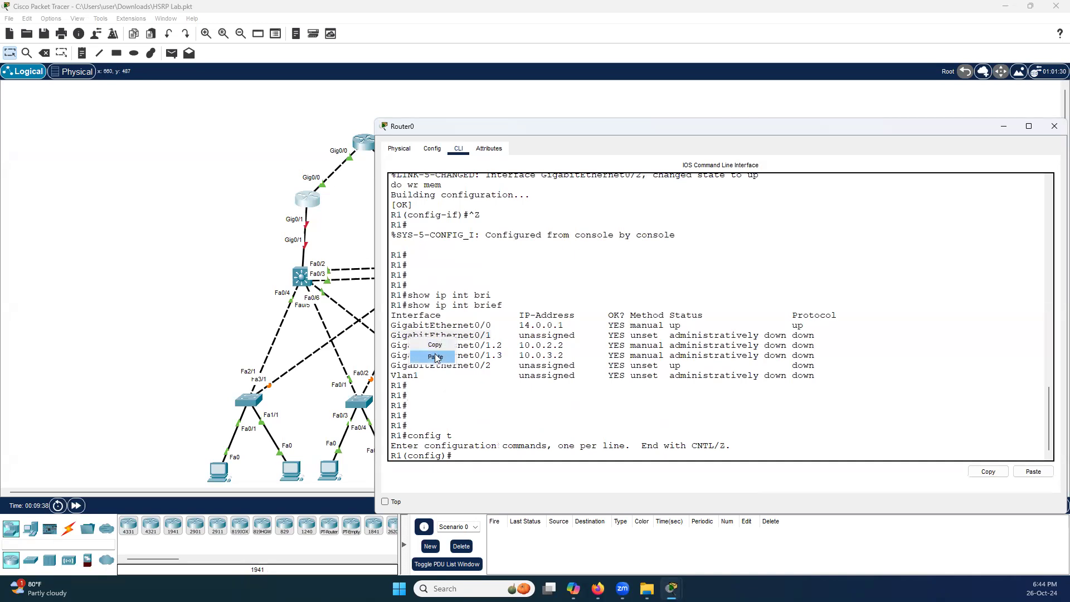
{"action": "left_click", "coordinate": [435, 345]}
{"action": "left_click", "coordinate": [490, 419]}
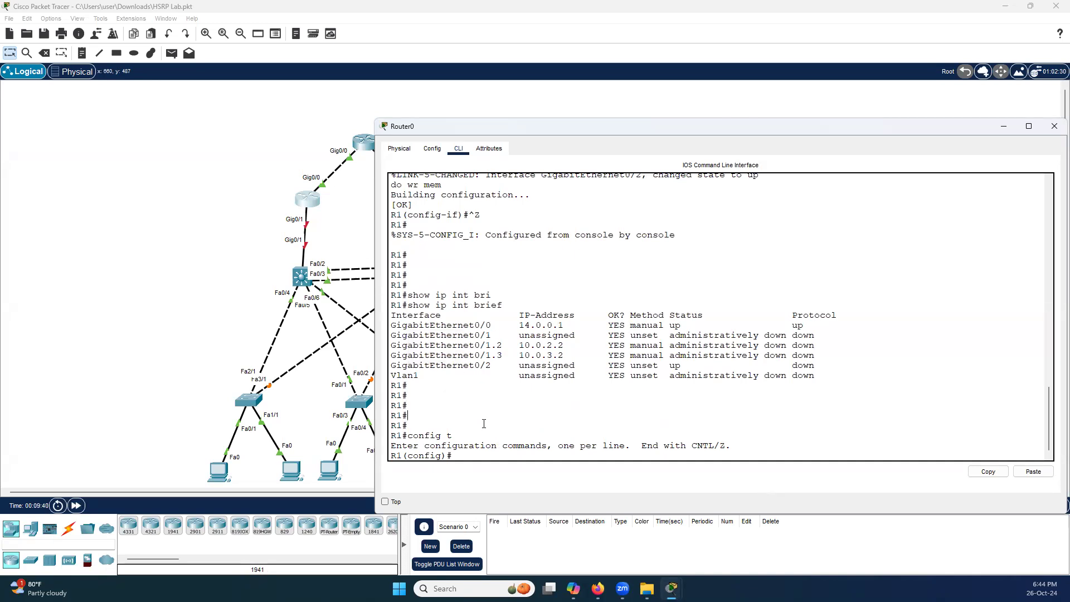
{"action": "right_click", "coordinate": [484, 424]}
{"action": "left_click", "coordinate": [507, 441]}
{"action": "key", "text": "Return"}
Enable R1's GigabitEthernet0/1 interface with no shutdown.
{"action": "type", "text": "no shut"}
{"action": "key", "text": "Tab"}
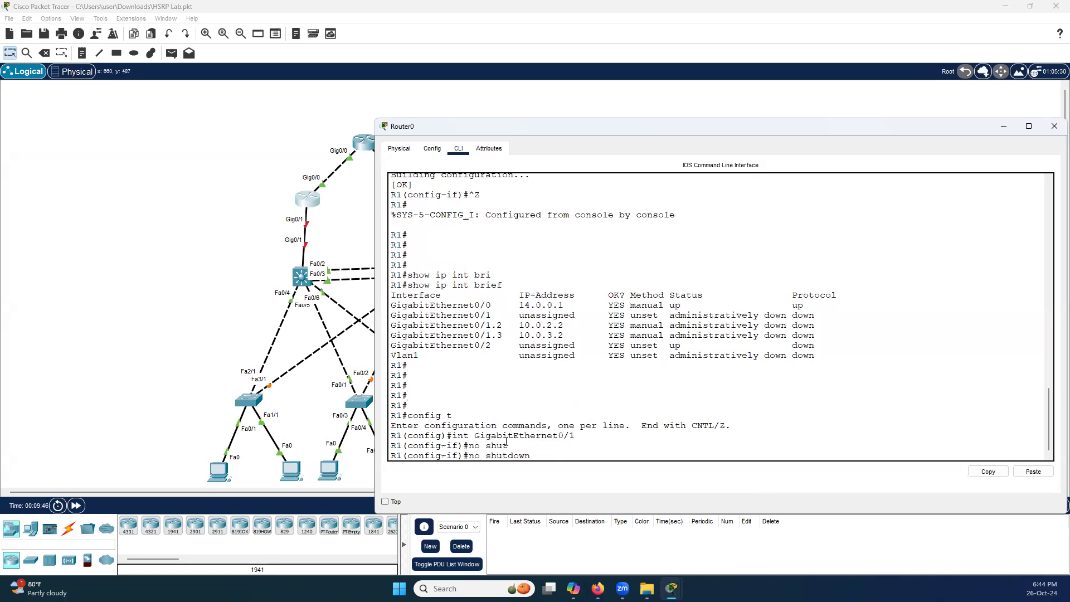
{"action": "key", "text": "Return"}
{"action": "key", "text": "Return"}
{"action": "key", "text": "Return"}
{"action": "key", "text": "Return"}
{"action": "key", "text": "Return"}
{"action": "key", "text": "Return"}
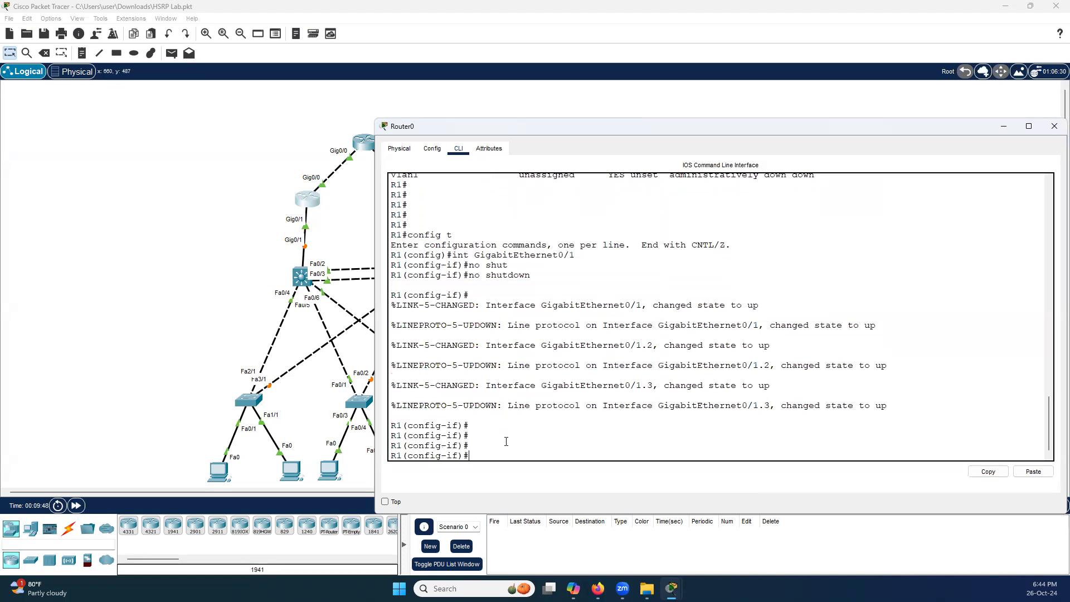
Exit to R1's privileged prompt and try to save the configuration with do wr mem.
{"action": "key", "text": "ctrl+z"}
{"action": "key", "text": "Return"}
{"action": "key", "text": "Return"}
{"action": "type", "text": "do w"}
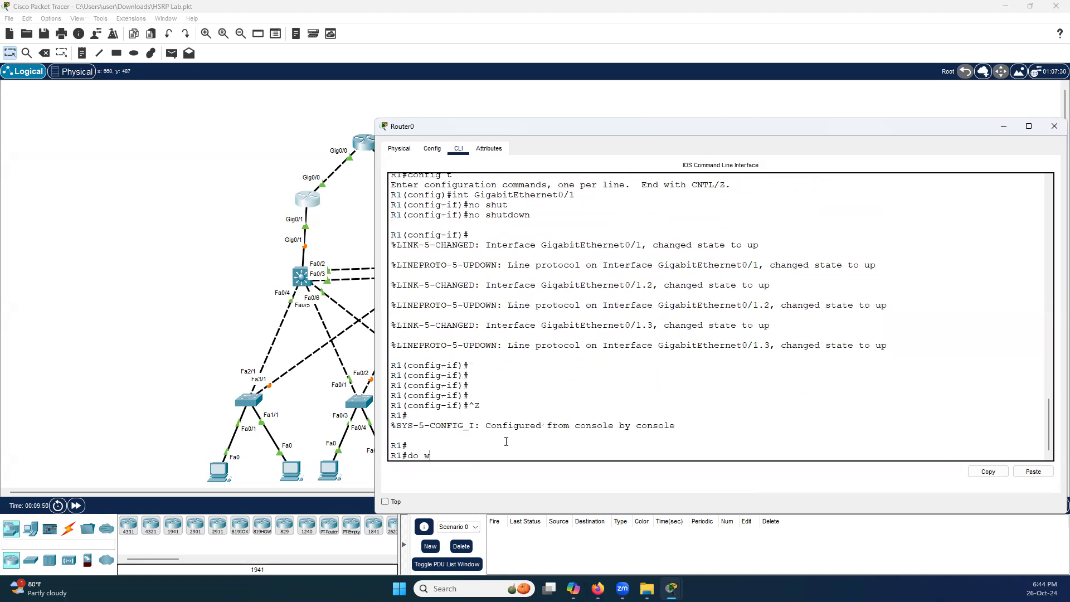
{"action": "type", "text": "r mem"}
{"action": "key", "text": "Return"}
{"action": "key", "text": "Return"}
{"action": "key", "text": "Return"}
Save R1's configuration with wr mem and fast-forward the simulation time.
{"action": "type", "text": "wr mem"}
{"action": "key", "text": "Return"}
{"action": "key", "text": "Return"}
{"action": "key", "text": "Return"}
{"action": "key", "text": "Return"}
{"action": "key", "text": "Return"}
{"action": "key", "text": "Return"}
{"action": "key", "text": "Return"}
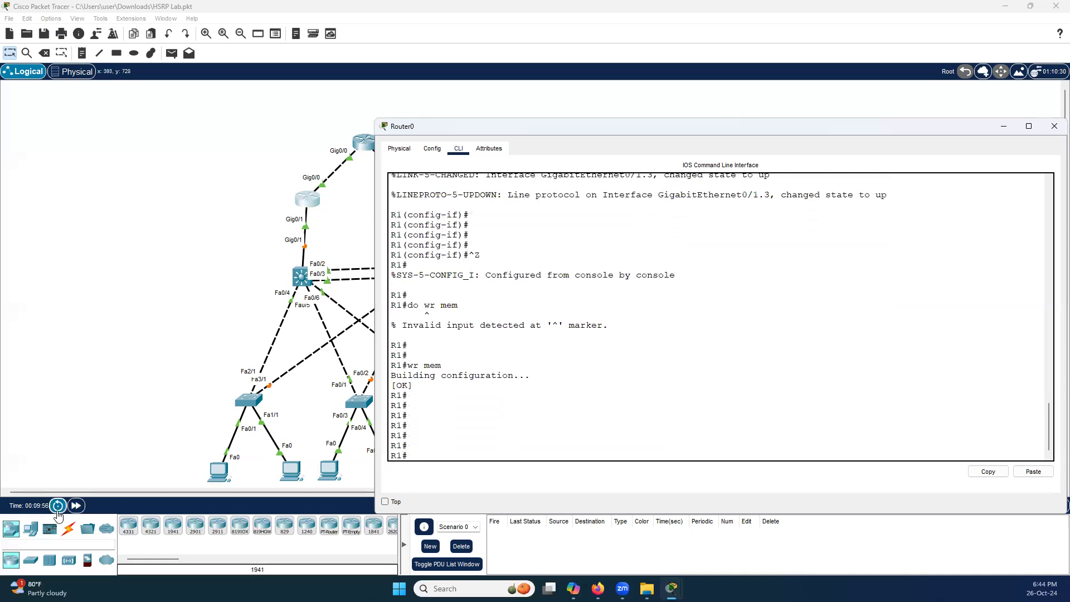
{"action": "left_click", "coordinate": [76, 506]}
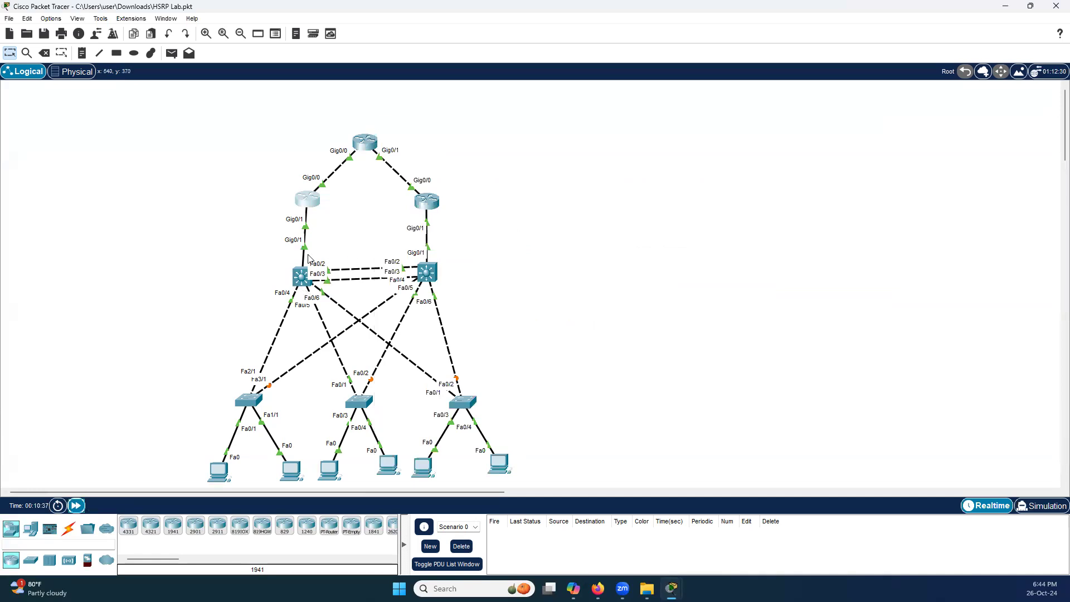
Return to Core-1's command line and exit interface configuration to the privileged prompt.
{"action": "left_click", "coordinate": [303, 277]}
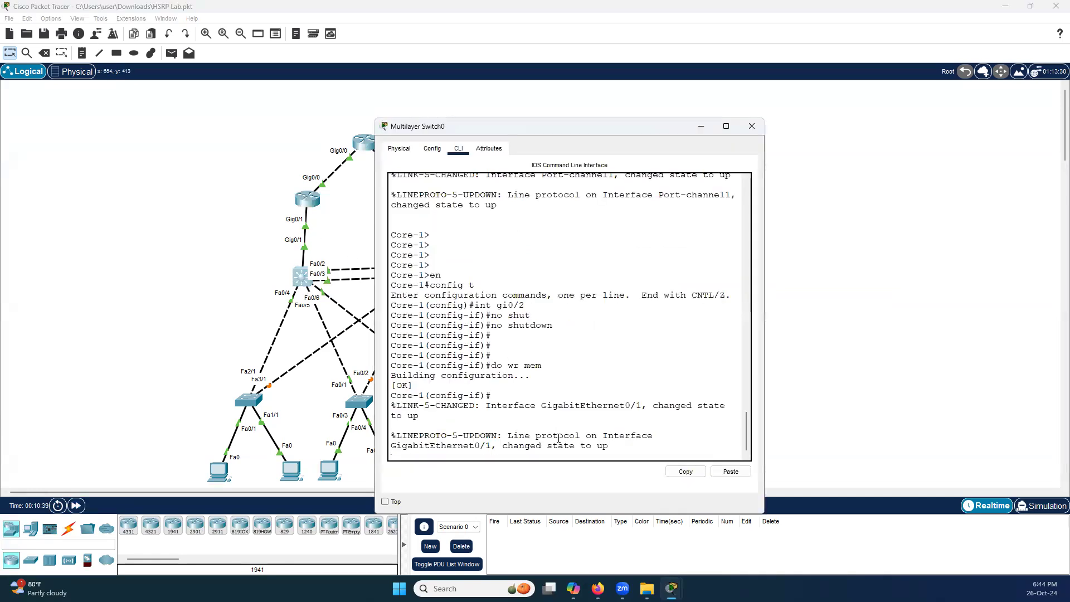
{"action": "key", "text": "Return"}
{"action": "key", "text": "Return"}
{"action": "key", "text": "Return"}
{"action": "key", "text": "Return"}
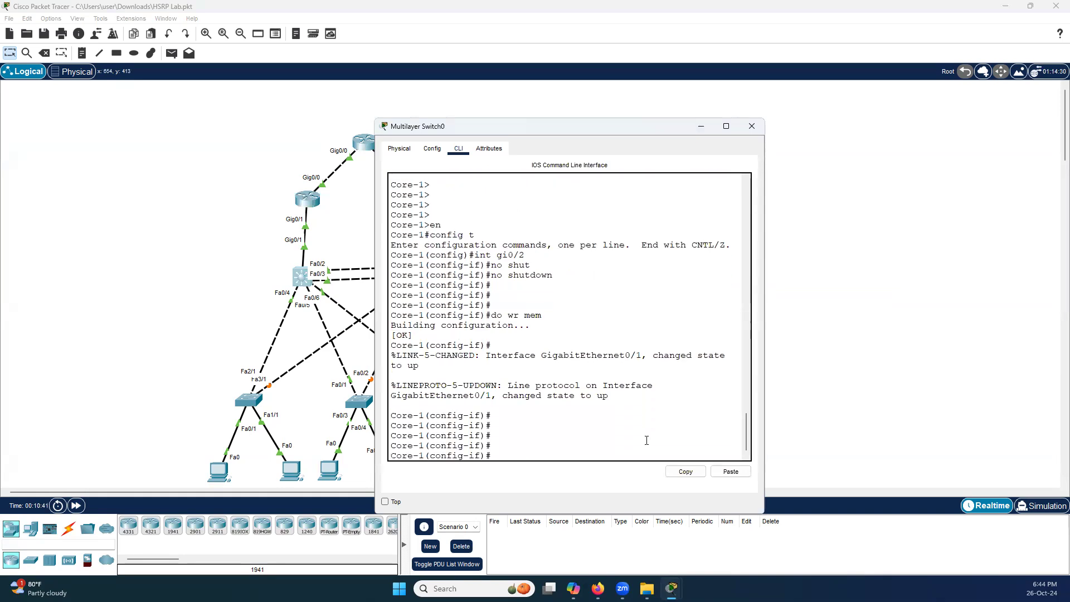
{"action": "key", "text": "ctrl+z"}
{"action": "key", "text": "Return"}
{"action": "key", "text": "Return"}
{"action": "key", "text": "Return"}
{"action": "key", "text": "Return"}
{"action": "key", "text": "Return"}
Display Core-1's MAC table with show mac address-table and examine its VLAN, address and port entries.
{"action": "type", "text": "show mac add"}
{"action": "key", "text": "Tab"}
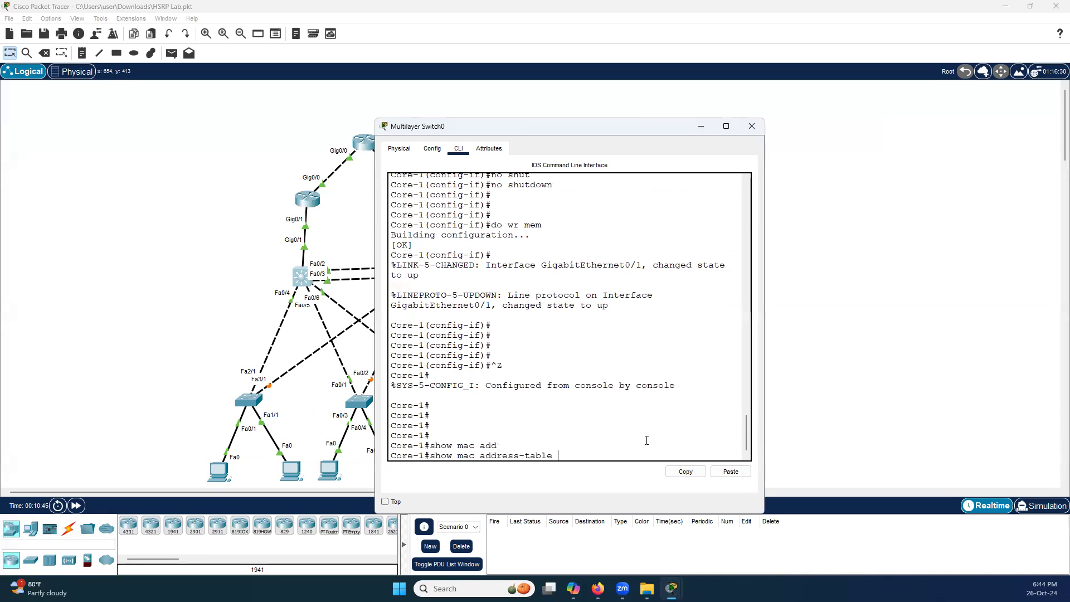
{"action": "key", "text": "Return"}
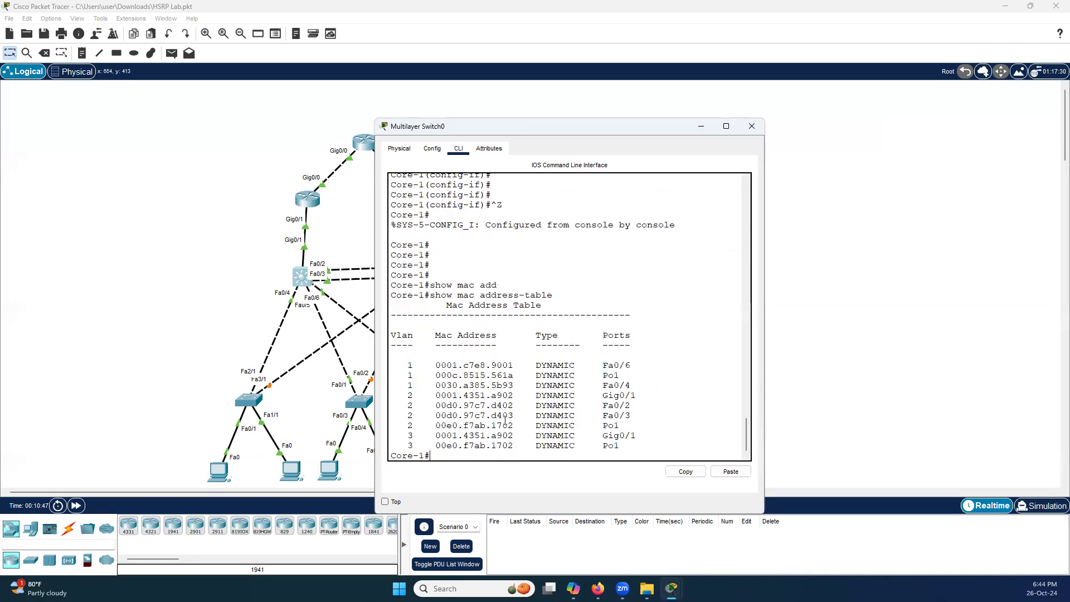
{"action": "left_click_drag", "start_coordinate": [431, 369], "coordinate": [510, 450]}
{"action": "left_click_drag", "start_coordinate": [620, 449], "coordinate": [379, 352]}
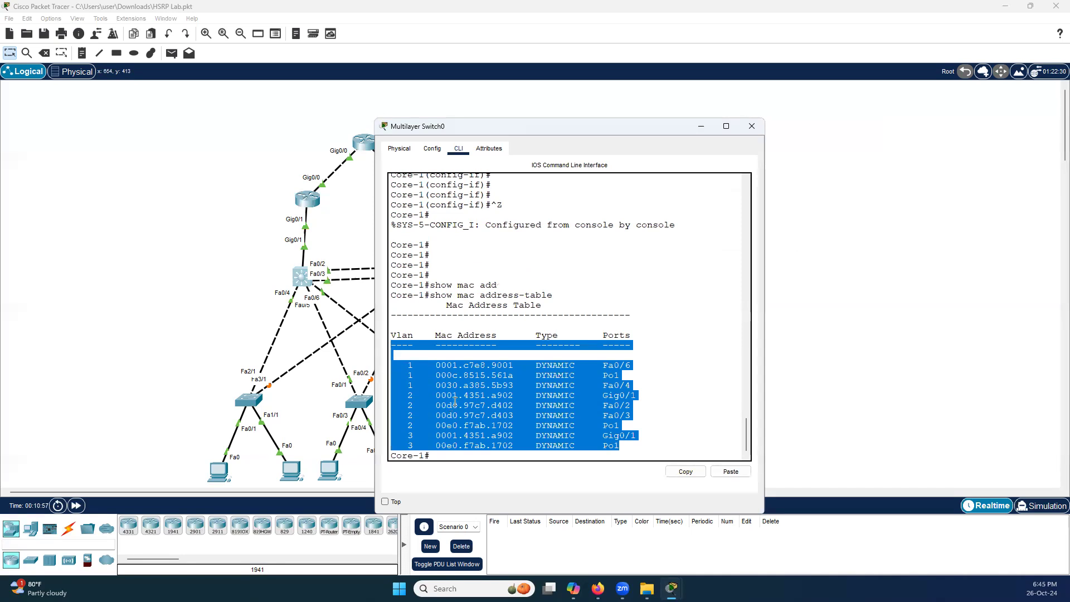
{"action": "left_click", "coordinate": [453, 400]}
{"action": "left_click_drag", "start_coordinate": [430, 366], "coordinate": [531, 446]}
{"action": "left_click_drag", "start_coordinate": [630, 446], "coordinate": [393, 356]}
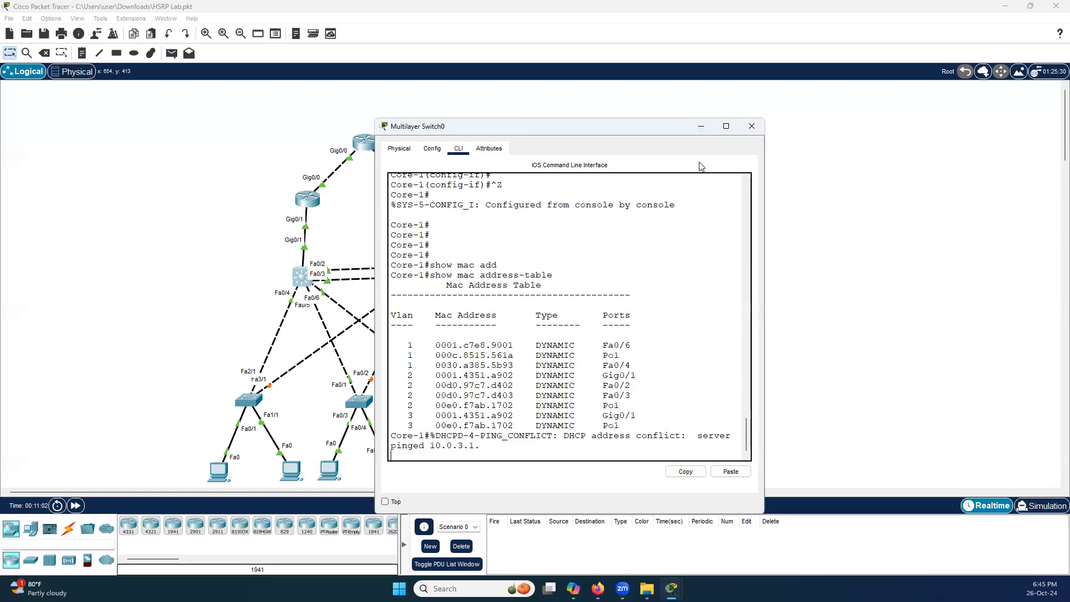
Minimize Core-1's console and check the latest HSRP log output on R1, then revisit Core-1.
{"action": "left_click", "coordinate": [701, 127]}
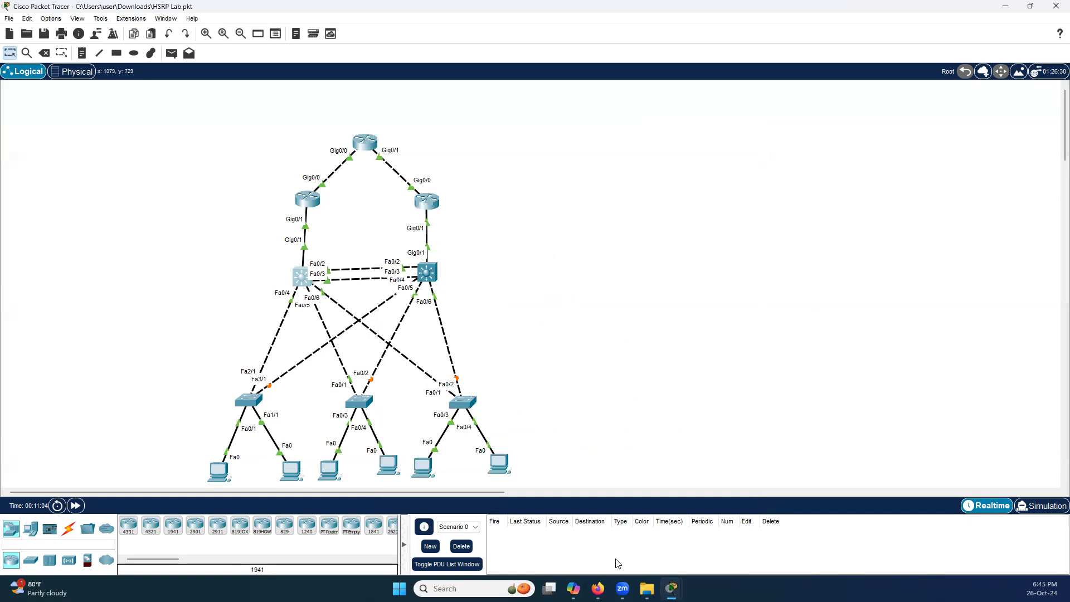
{"action": "left_click", "coordinate": [301, 203]}
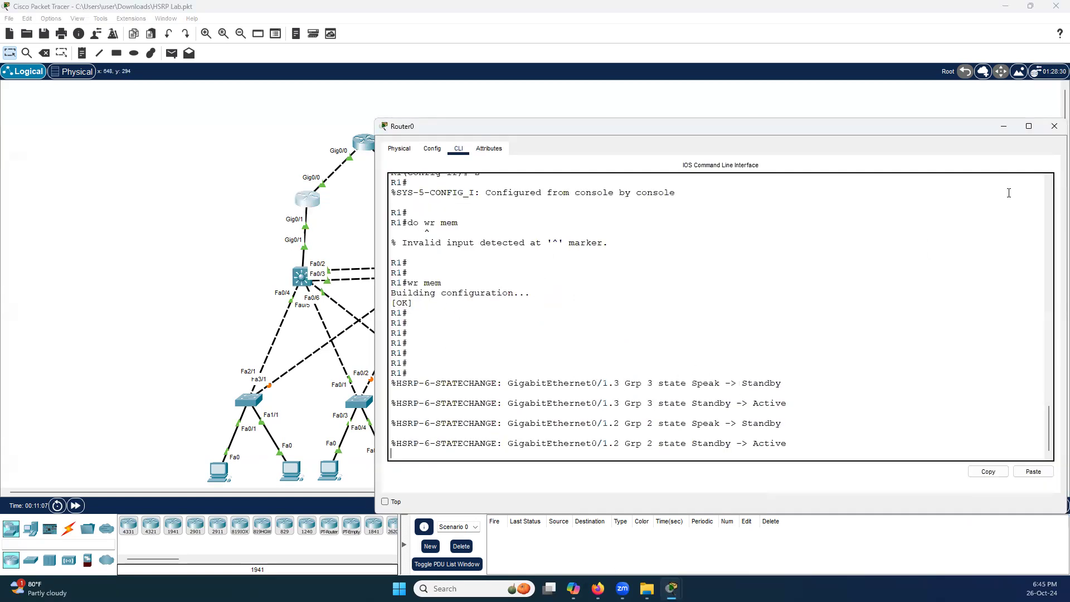
{"action": "left_click", "coordinate": [1004, 126]}
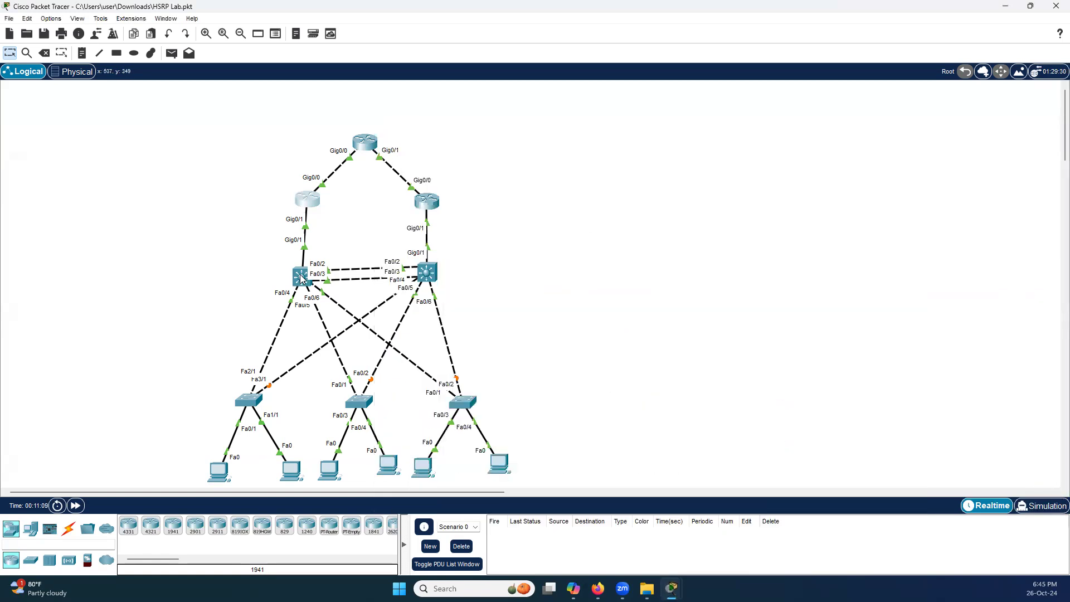
{"action": "left_click", "coordinate": [301, 279]}
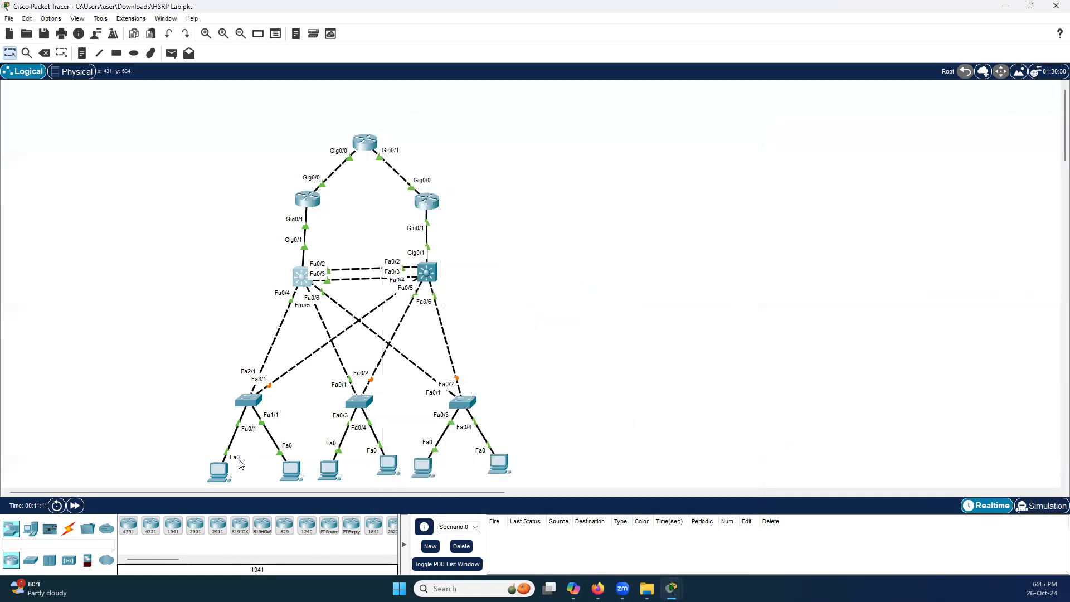
Check PC0's IP configuration for its IPv4 address and default gateway.
{"action": "left_click", "coordinate": [219, 470]}
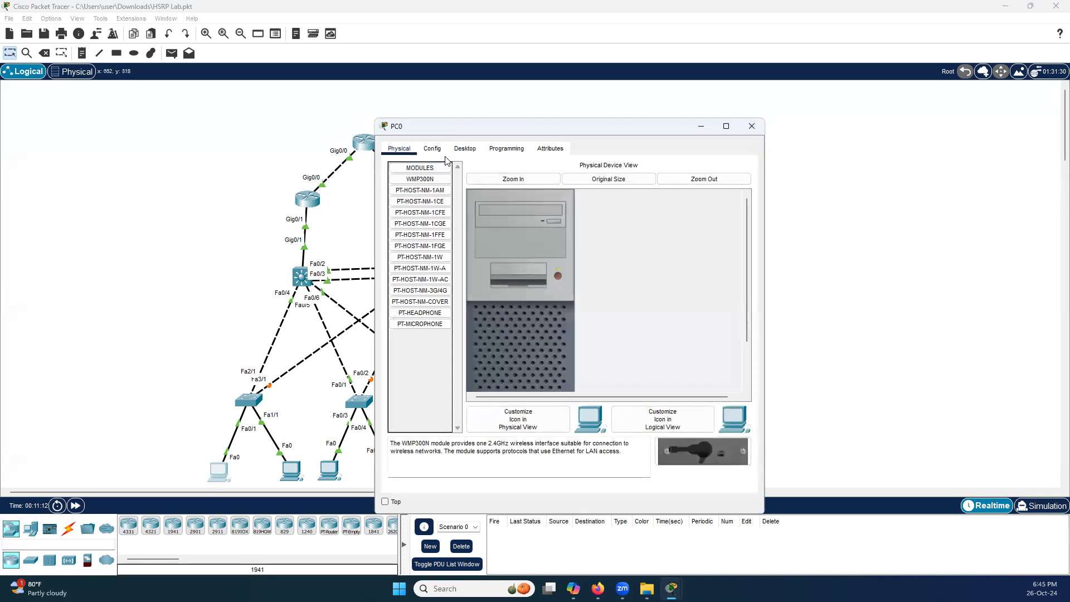
{"action": "left_click", "coordinate": [460, 149]}
{"action": "left_click", "coordinate": [419, 201]}
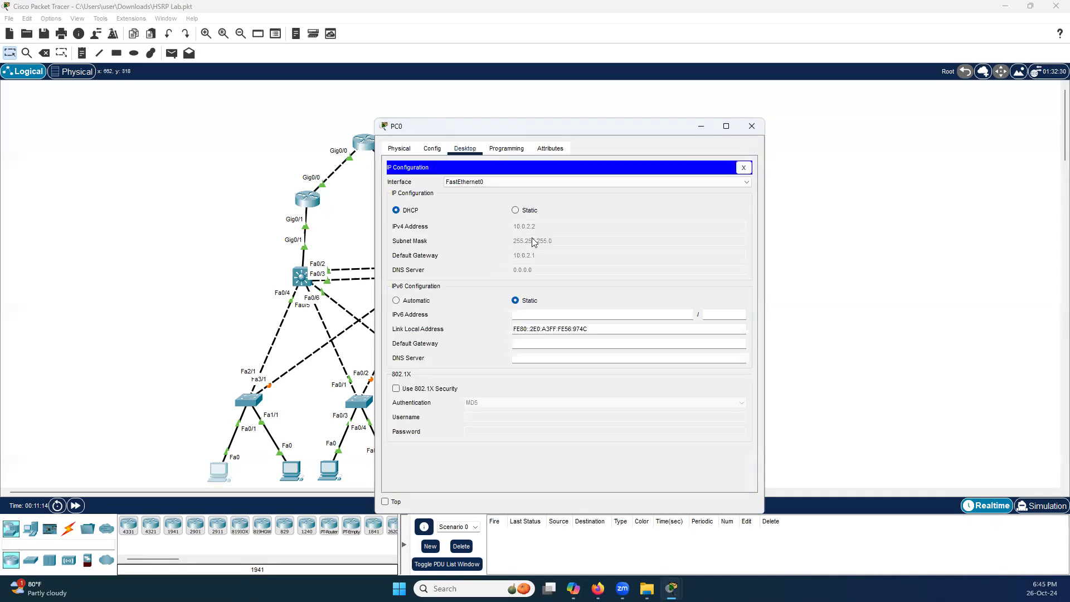
{"action": "left_click", "coordinate": [743, 167]}
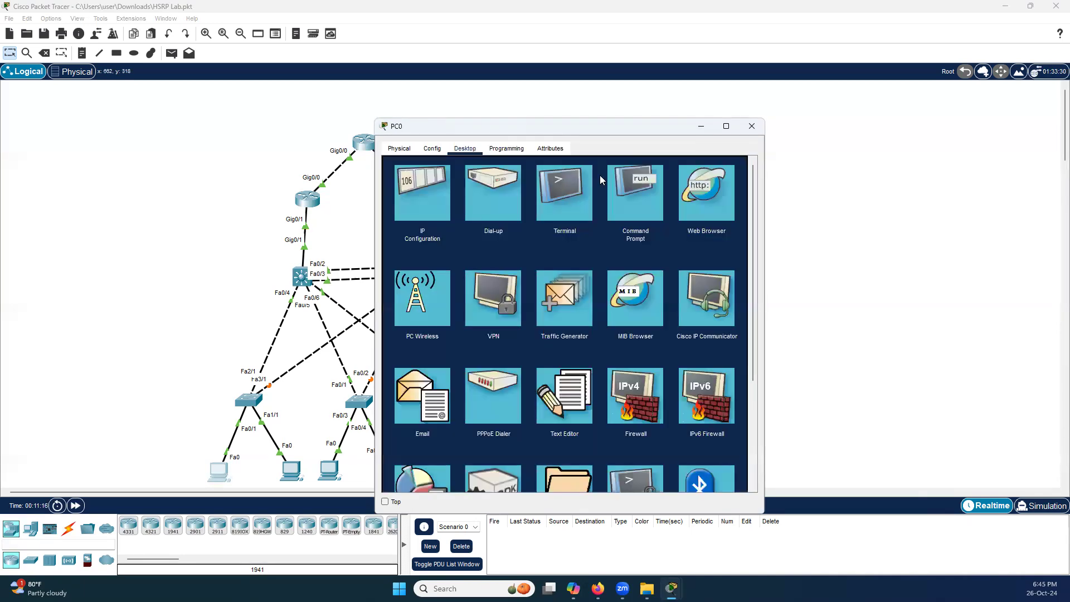
Open PC0's command prompt and test outside connectivity with ping 8.8.8.8.
{"action": "left_click", "coordinate": [632, 198]}
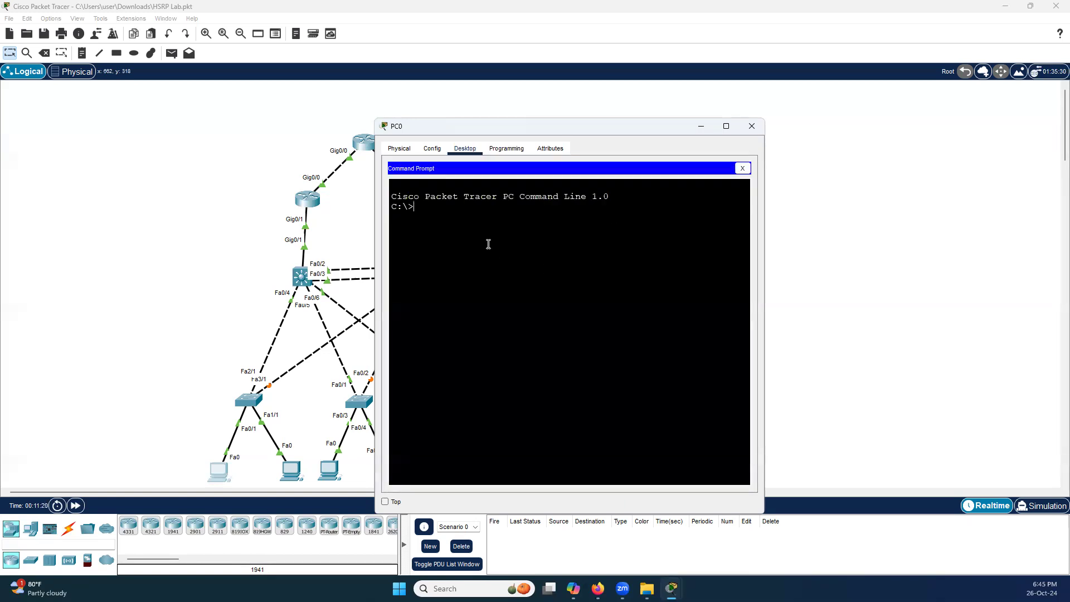
{"action": "type", "text": "ping 8.8.8.8"}
{"action": "key", "text": "Return"}
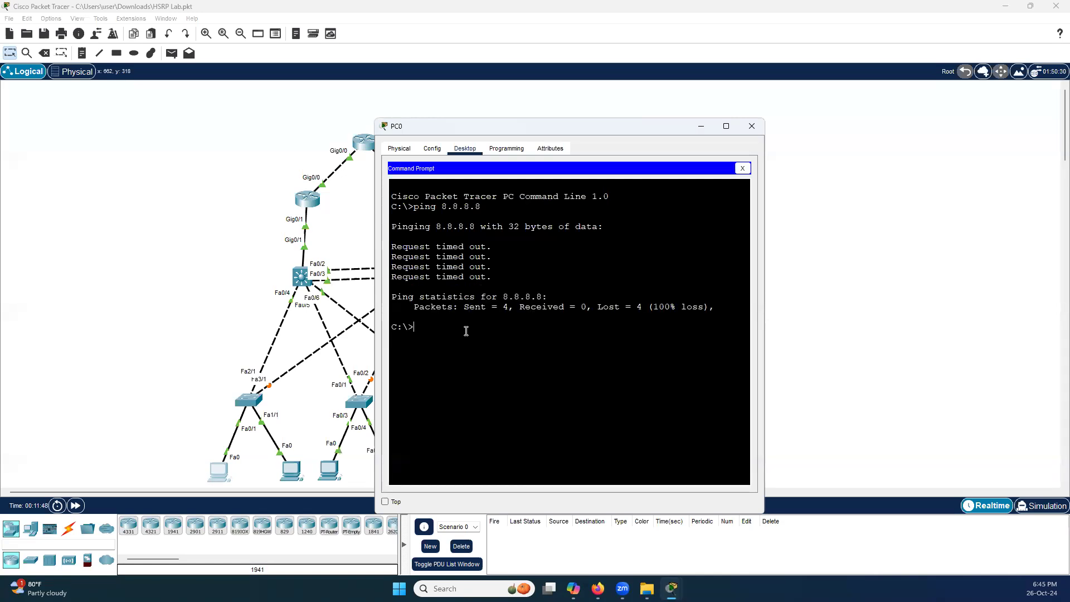
Ping PC0's default gateway at 10.0.2.1.
{"action": "key", "text": "Up"}
{"action": "key", "text": "BackSpace"}
{"action": "key", "text": "BackSpace"}
{"action": "key", "text": "BackSpace"}
{"action": "key", "text": "BackSpace"}
{"action": "key", "text": "BackSpace"}
{"action": "key", "text": "BackSpace"}
{"action": "type", "text": "0.0.2"}
{"action": "key", "text": "Return"}
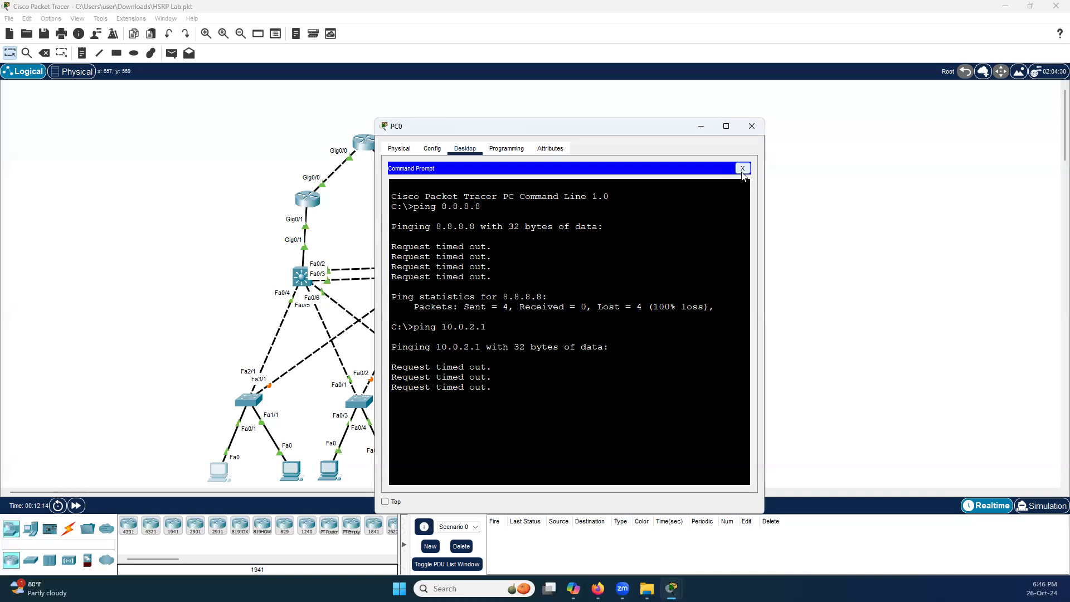
Renew PC0's IP address by switching its IP configuration to Static and back to DHCP.
{"action": "left_click", "coordinate": [743, 168]}
{"action": "left_click", "coordinate": [423, 200]}
{"action": "left_click", "coordinate": [516, 210]}
{"action": "left_click", "coordinate": [397, 210]}
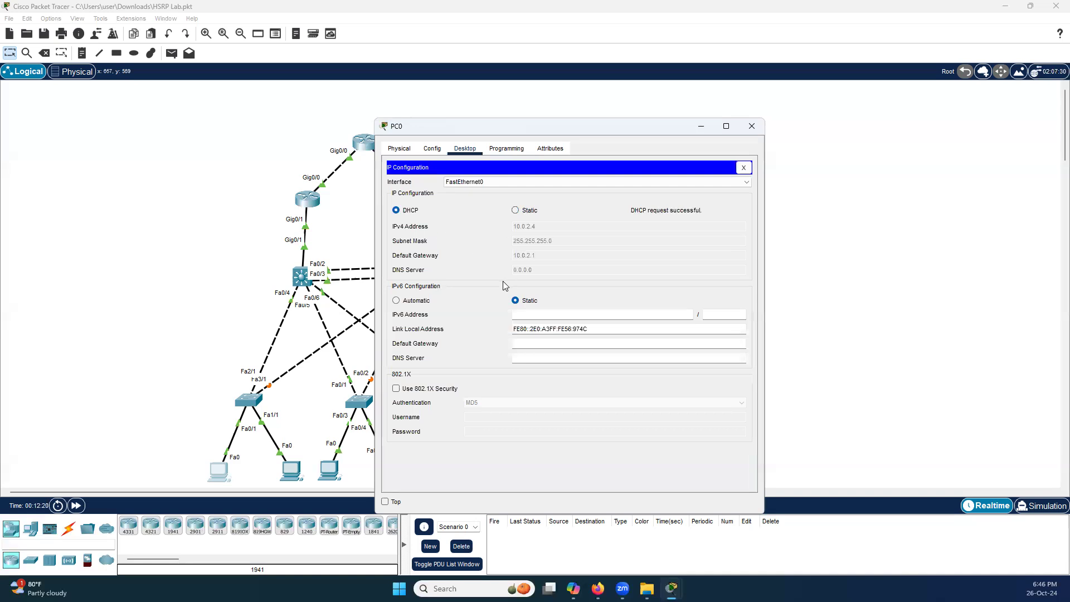
Return to PC0's command prompt and repeat the ping to the gateway 10.0.2.1.
{"action": "left_click", "coordinate": [743, 167]}
{"action": "left_click", "coordinate": [632, 200]}
{"action": "type", "text": "ping 8"}
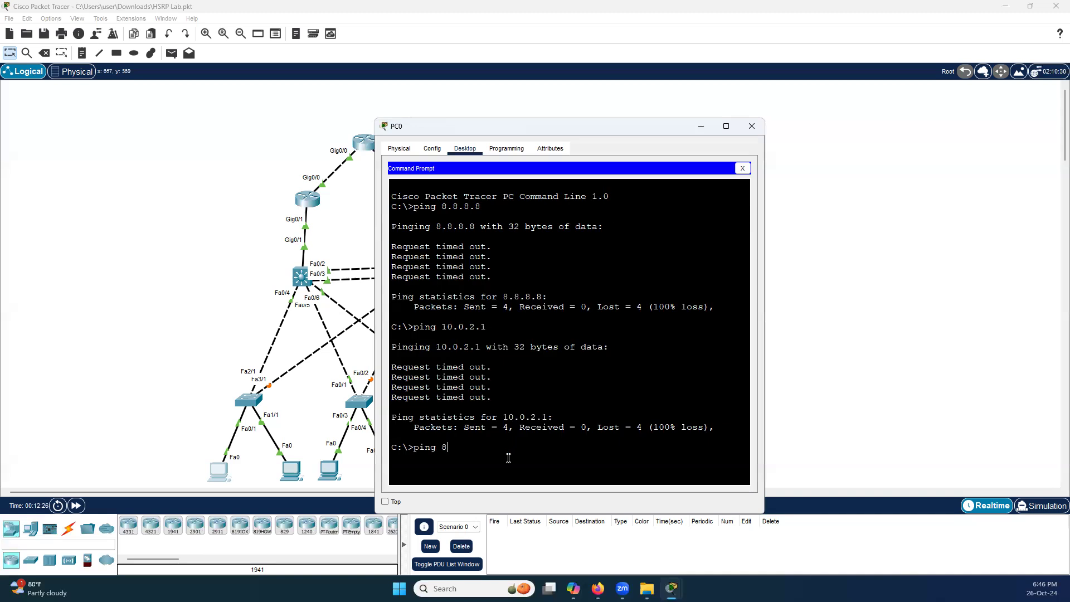
{"action": "key", "text": "BackSpace"}
{"action": "type", "text": "10.0.2.1"}
{"action": "key", "text": "Return"}
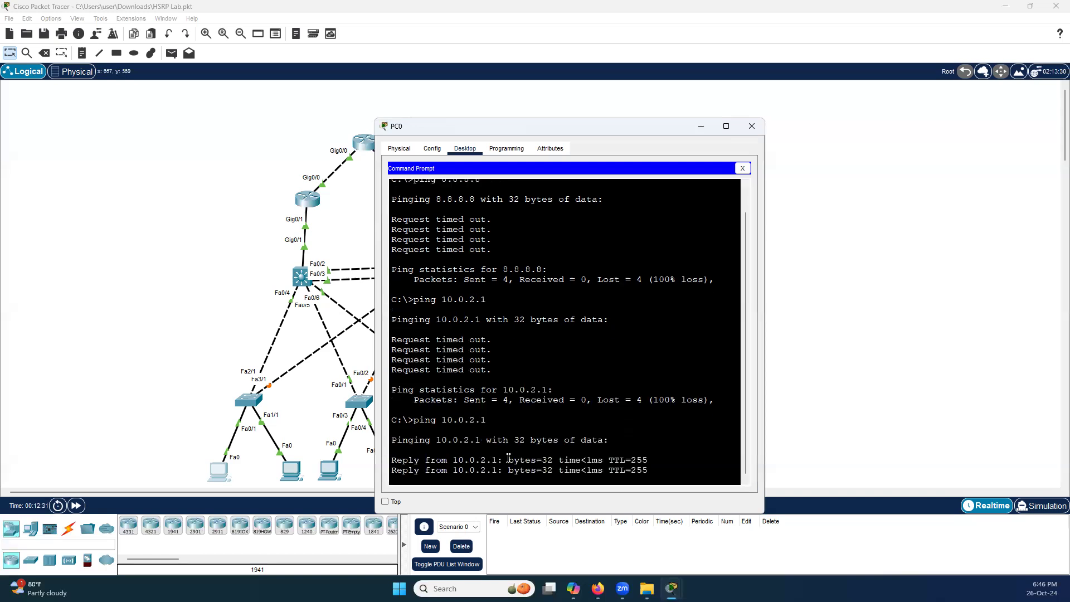
Stop the running gateway ping and ping 8.8.8.8 again from PC0.
{"action": "key", "text": "ctrl+c"}
{"action": "key", "text": "Up"}
{"action": "key", "text": "BackSpace"}
{"action": "key", "text": "BackSpace"}
{"action": "key", "text": "BackSpace"}
{"action": "key", "text": "BackSpace"}
{"action": "key", "text": "BackSpace"}
{"action": "type", "text": "8.8.8."}
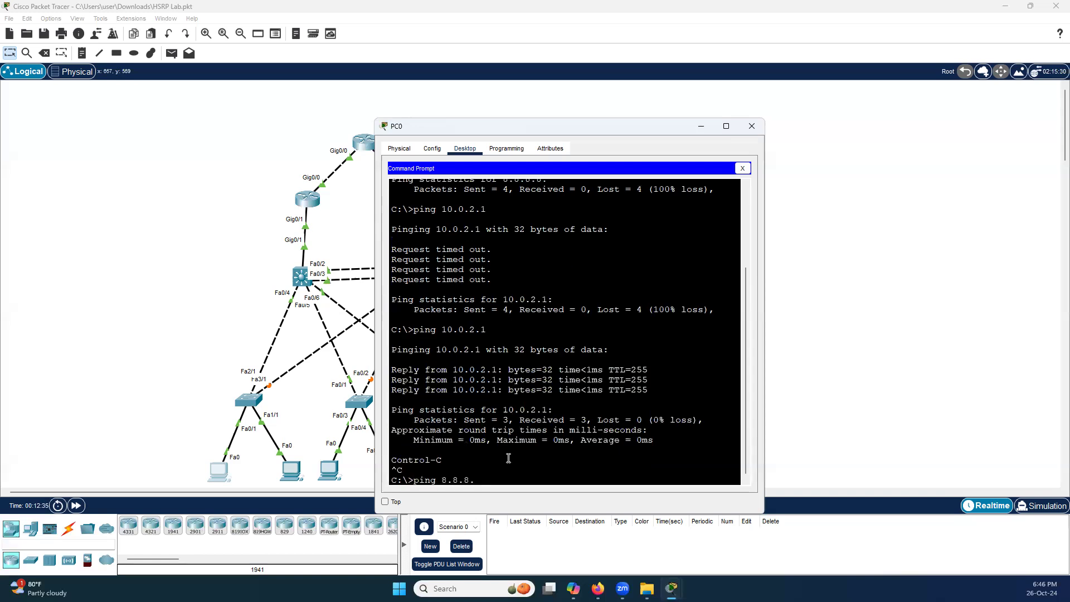
{"action": "type", "text": "8"}
{"action": "key", "text": "Return"}
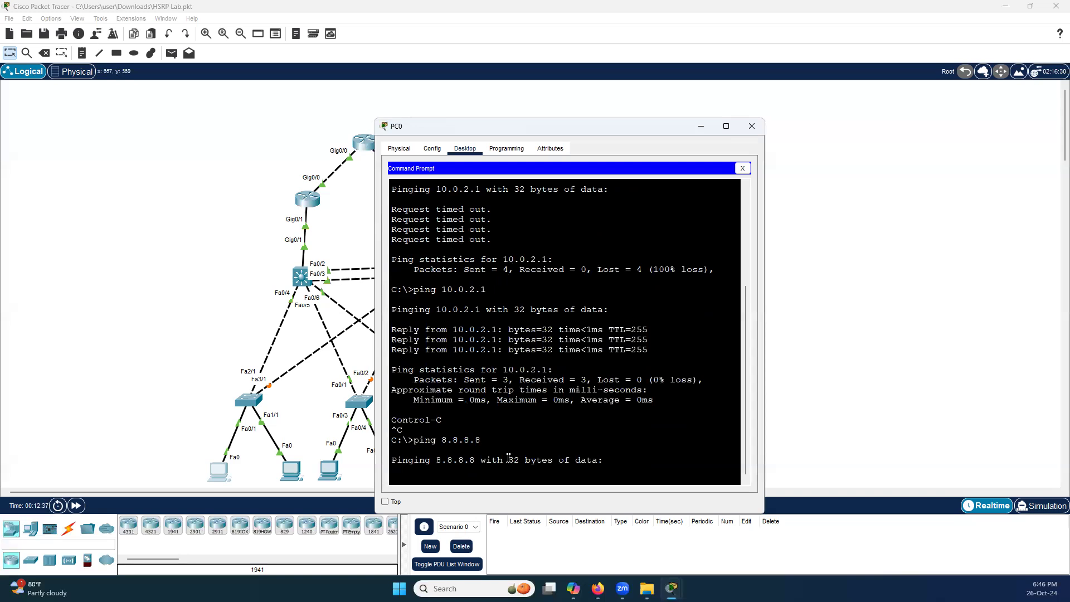
Open Core-1's console in a wider window, review the DHCP address conflict log and bring back the command prompt.
{"action": "left_click", "coordinate": [301, 279]}
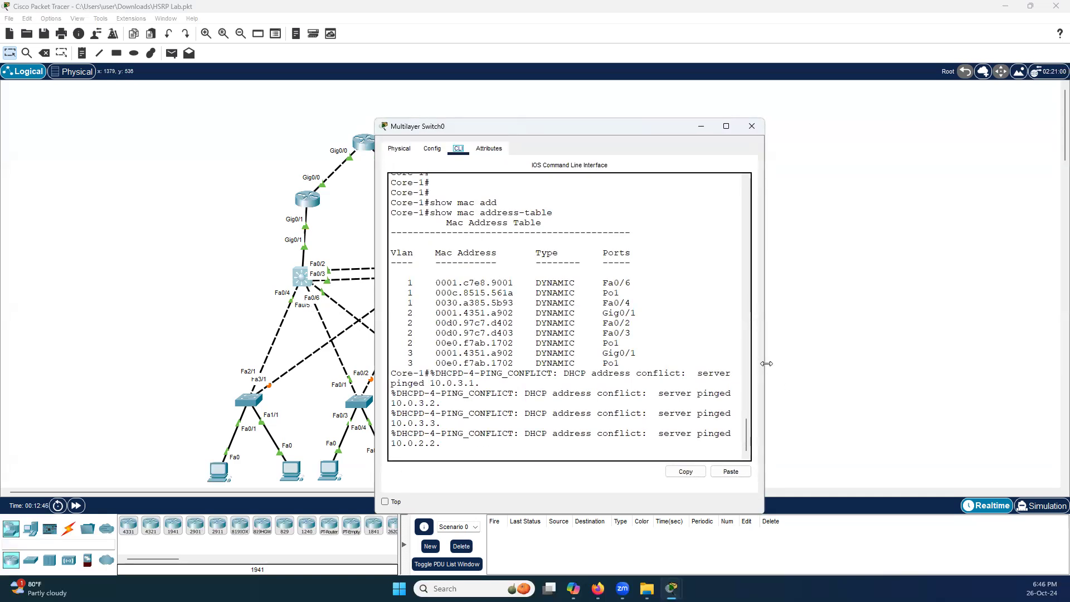
{"action": "left_click_drag", "start_coordinate": [766, 363], "coordinate": [1040, 363]}
{"action": "left_click_drag", "start_coordinate": [801, 441], "coordinate": [848, 441]}
{"action": "left_click", "coordinate": [848, 442]}
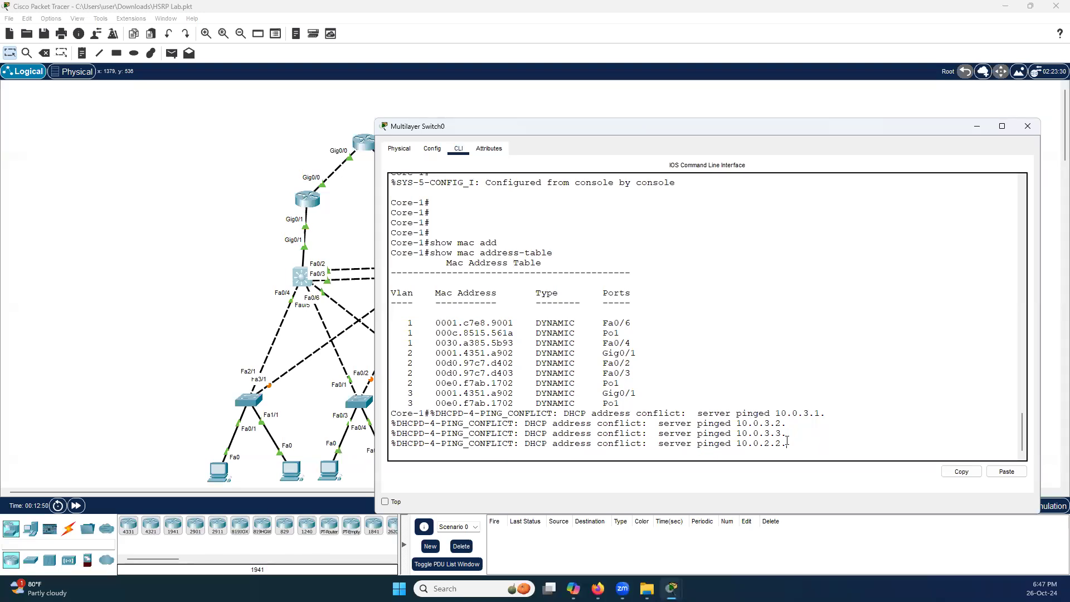
{"action": "key", "text": "Return"}
{"action": "key", "text": "Return"}
{"action": "key", "text": "Return"}
{"action": "key", "text": "Return"}
{"action": "key", "text": "Return"}
{"action": "key", "text": "Return"}
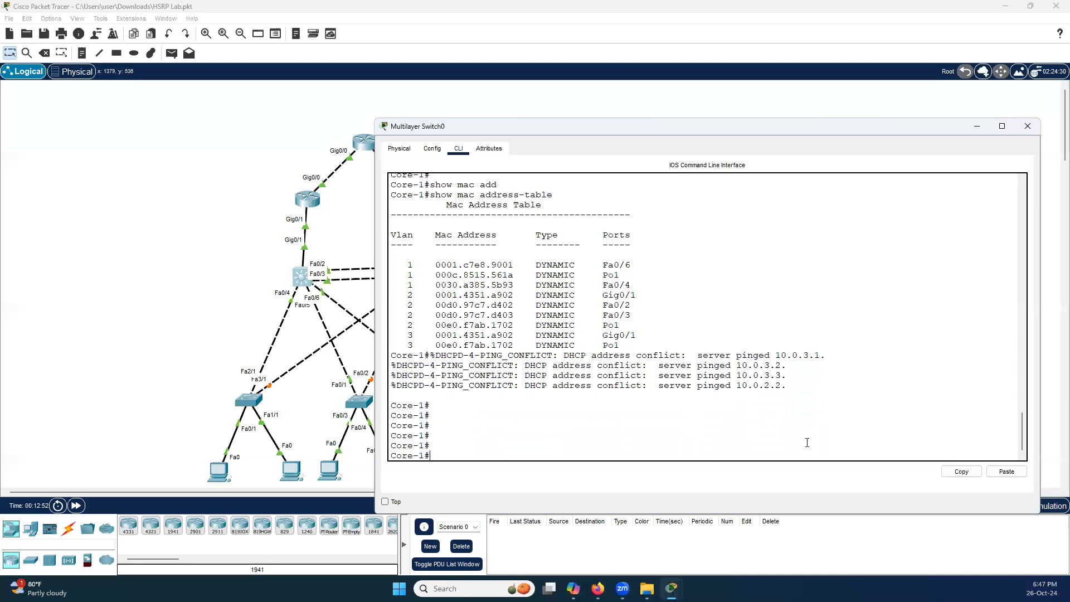
Exclude 10.0.2.1 through 10.0.2.10 from DHCP on Core-1 and save the configuration.
{"action": "type", "text": "config t"}
{"action": "key", "text": "Return"}
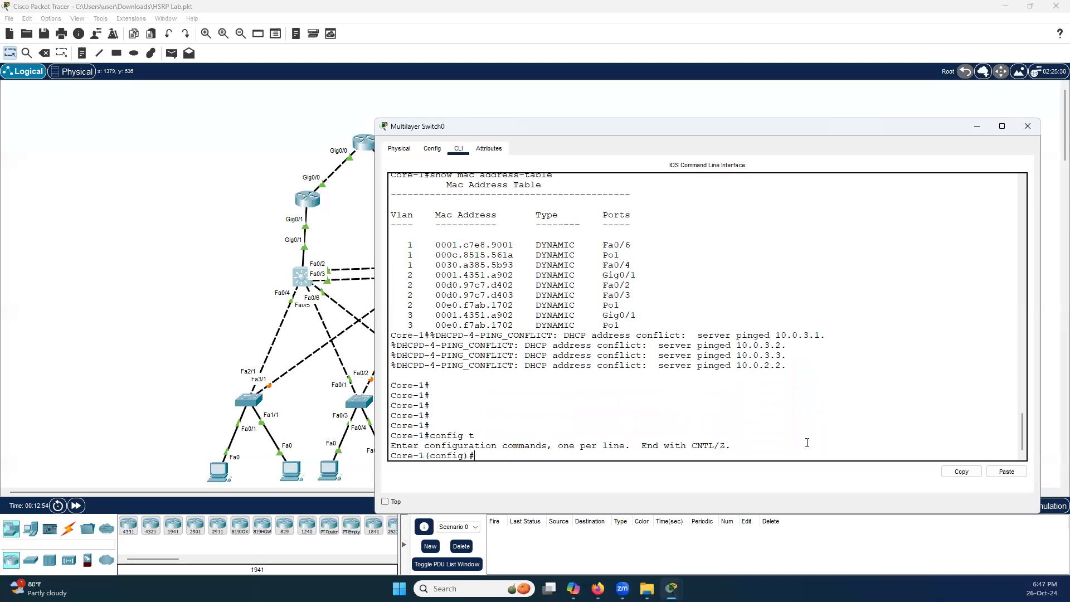
{"action": "type", "text": "ip dhc"}
{"action": "key", "text": "Tab"}
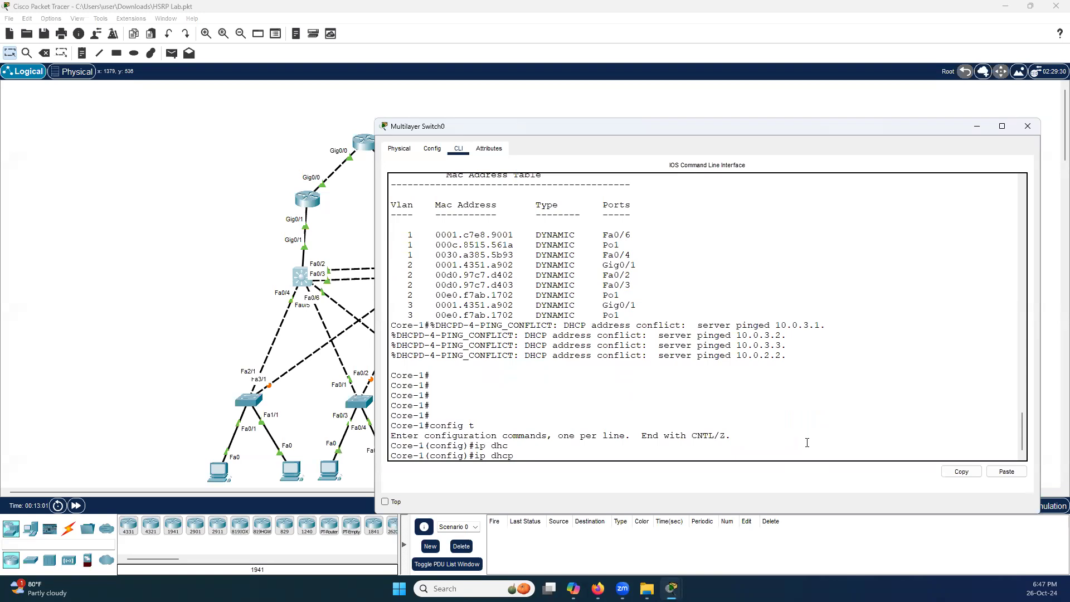
{"action": "type", "text": "ex"}
{"action": "key", "text": "Tab"}
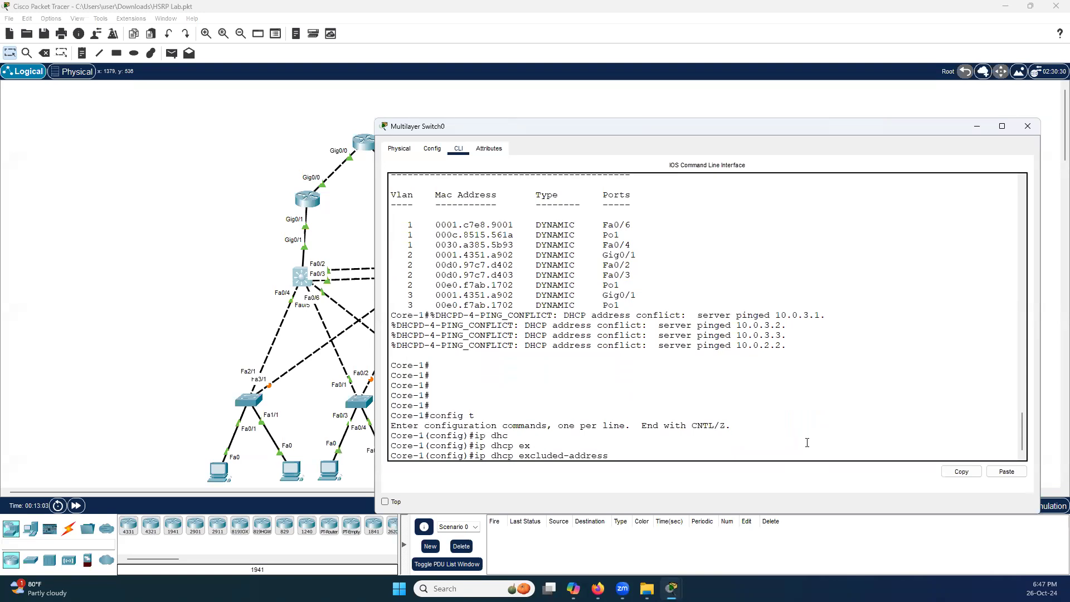
{"action": "type", "text": "10.0.2.1 10.0.2.100"}
{"action": "key", "text": "Return"}
{"action": "type", "text": "do wr mem"}
{"action": "key", "text": "Return"}
{"action": "key", "text": "Return"}
{"action": "key", "text": "Return"}
Exclude 10.0.3.1 through 10.0.3.10 from DHCP on Core-1 and save the configuration again.
{"action": "key", "text": "Up"}
{"action": "key", "text": "Up"}
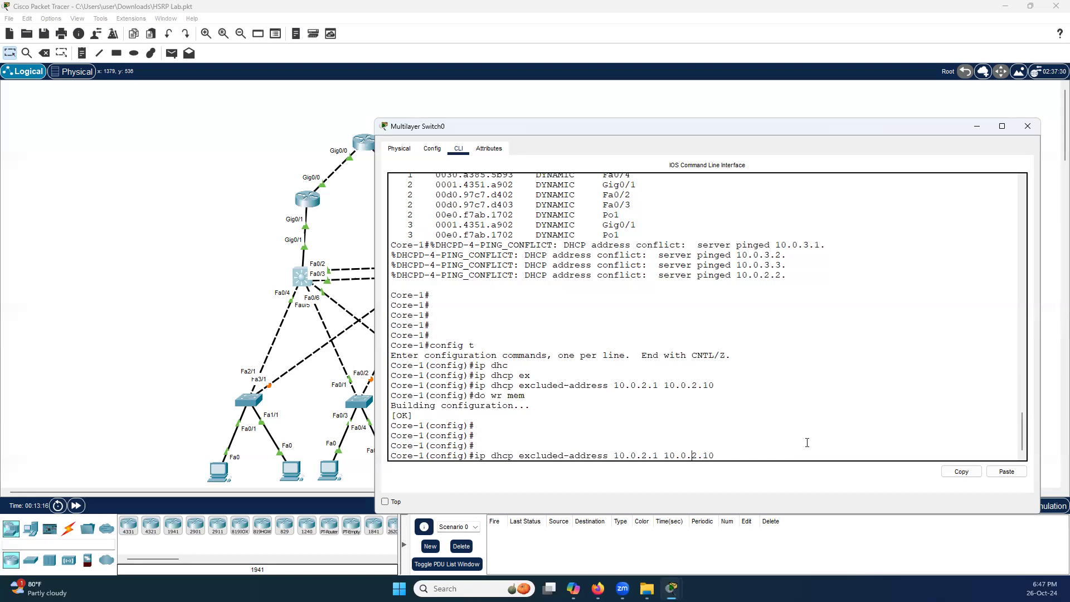
{"action": "key", "text": "Left"}
{"action": "key", "text": "Left"}
{"action": "key", "text": "Left"}
{"action": "key", "text": "Left"}
{"action": "key", "text": "Left"}
{"action": "key", "text": "Left"}
{"action": "key", "text": "Left"}
{"action": "key", "text": "Left"}
{"action": "key", "text": "Left"}
{"action": "key", "text": "Left"}
{"action": "key", "text": "Left"}
{"action": "key", "text": "Left"}
{"action": "key", "text": "BackSpace"}
{"action": "type", "text": "3"}
{"action": "key", "text": "Right"}
{"action": "key", "text": "Right"}
{"action": "key", "text": "Right"}
{"action": "key", "text": "Right"}
{"action": "key", "text": "Right"}
{"action": "key", "text": "Right"}
{"action": "key", "text": "Right"}
{"action": "key", "text": "Right"}
{"action": "key", "text": "Right"}
{"action": "key", "text": "BackSpace"}
{"action": "type", "text": "3"}
{"action": "key", "text": "Return"}
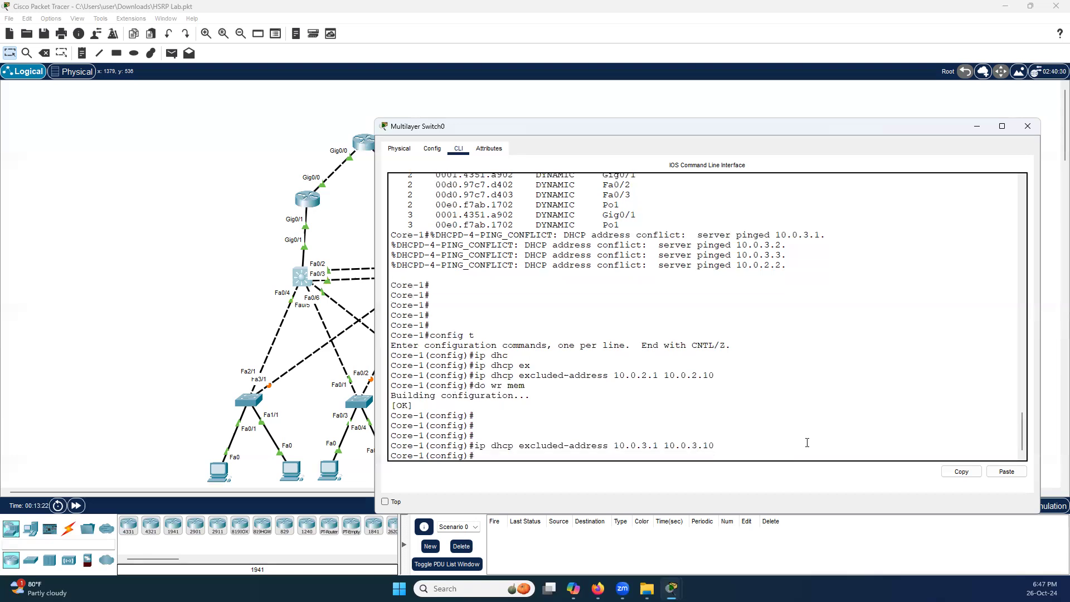
{"action": "type", "text": "do wr mem"}
{"action": "key", "text": "Return"}
{"action": "key", "text": "Return"}
{"action": "key", "text": "Return"}
{"action": "key", "text": "Return"}
{"action": "key", "text": "Return"}
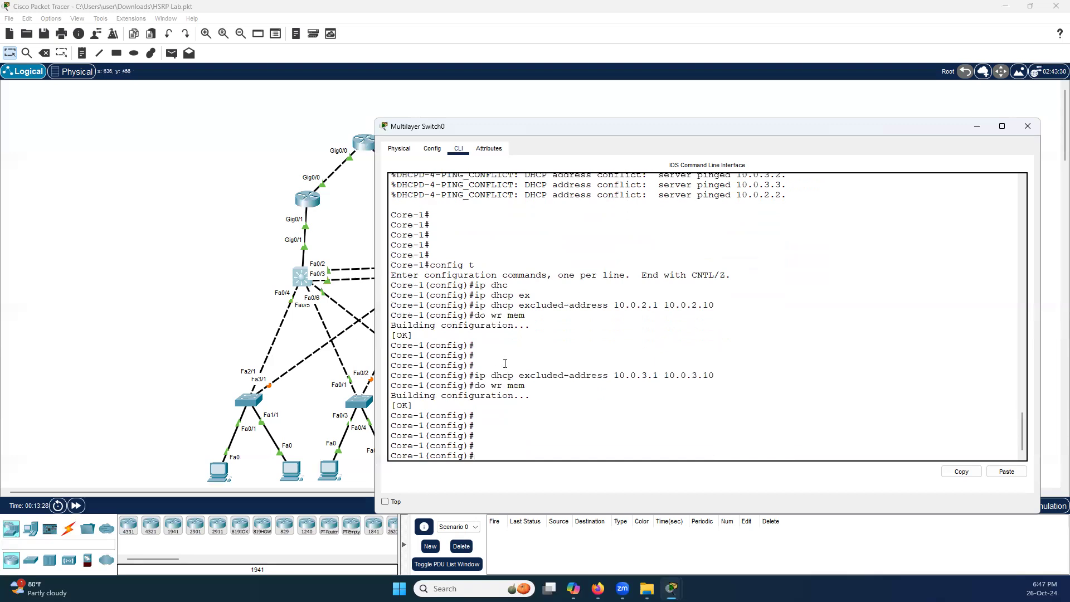
Copy Core-1's 10.0.2.x DHCP exclusion command and enter global configuration mode on Core-2.
{"action": "left_click_drag", "start_coordinate": [476, 305], "coordinate": [716, 307]}
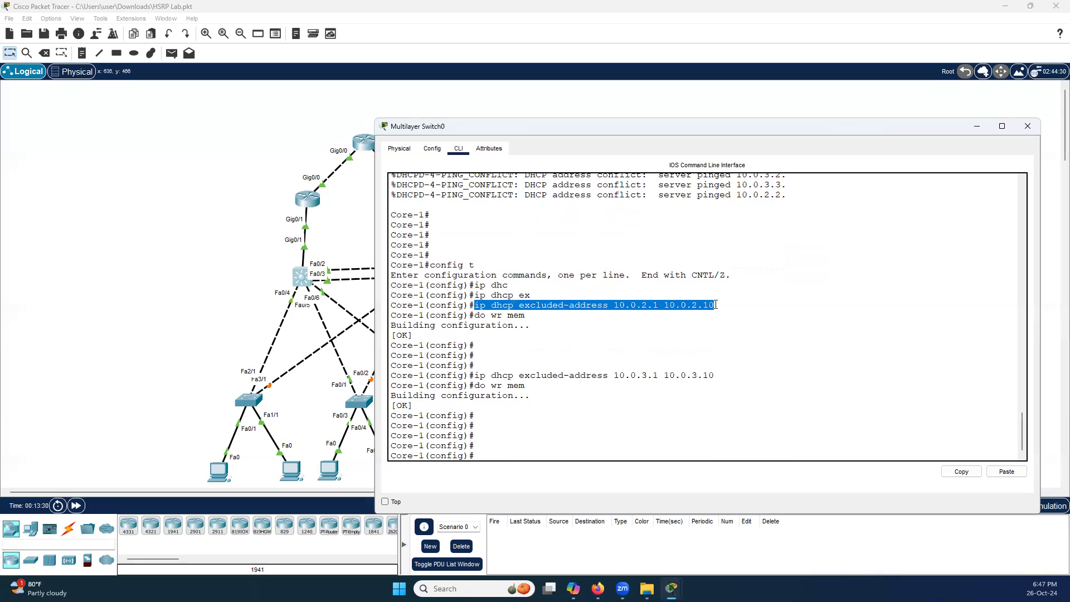
{"action": "right_click", "coordinate": [708, 310]}
{"action": "left_click", "coordinate": [725, 315]}
{"action": "left_click", "coordinate": [184, 312]}
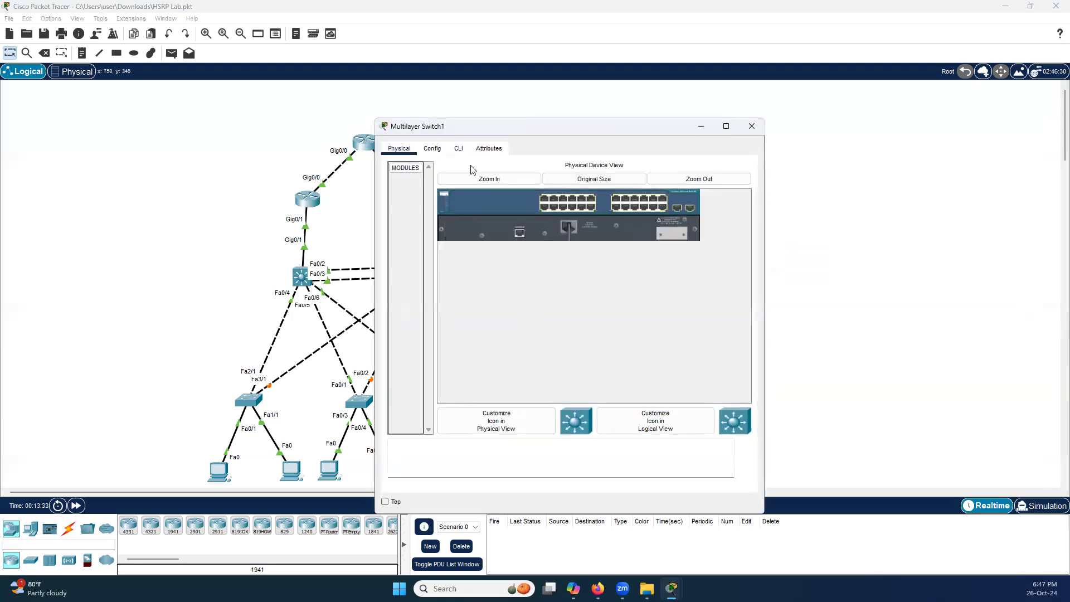
{"action": "left_click", "coordinate": [458, 149]}
{"action": "key", "text": "Return"}
{"action": "key", "text": "Return"}
{"action": "key", "text": "Return"}
{"action": "key", "text": "Return"}
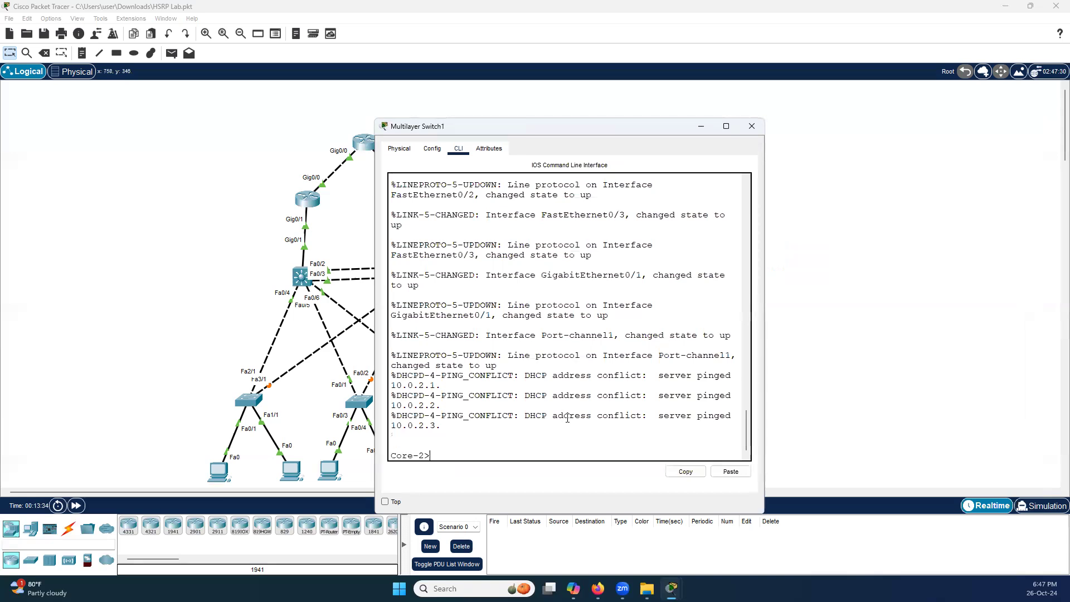
{"action": "type", "text": "en"}
{"action": "key", "text": "Return"}
{"action": "type", "text": "config t"}
{"action": "key", "text": "Return"}
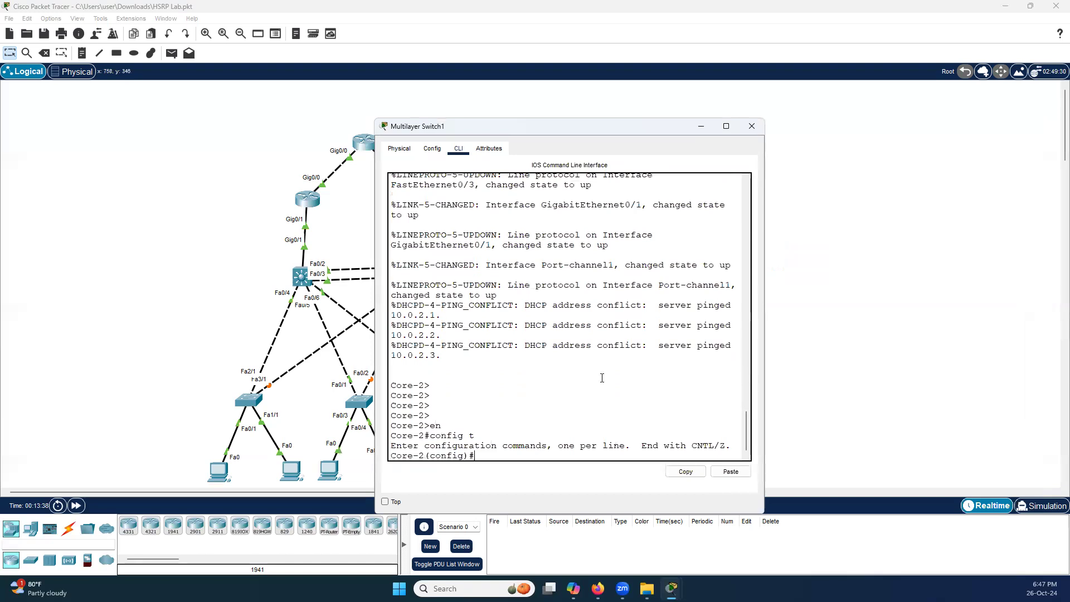
Paste the copied exclusion command on Core-2 and extend it to exclude 10.0.2.1 through 10.0.2.100 from DHCP.
{"action": "right_click", "coordinate": [530, 393]}
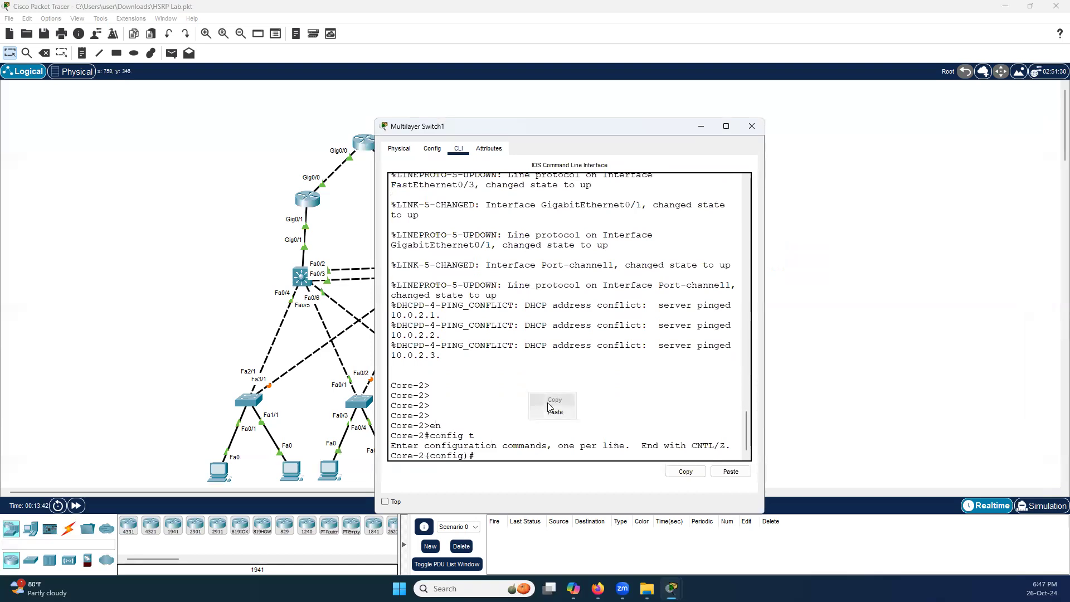
{"action": "left_click", "coordinate": [553, 410]}
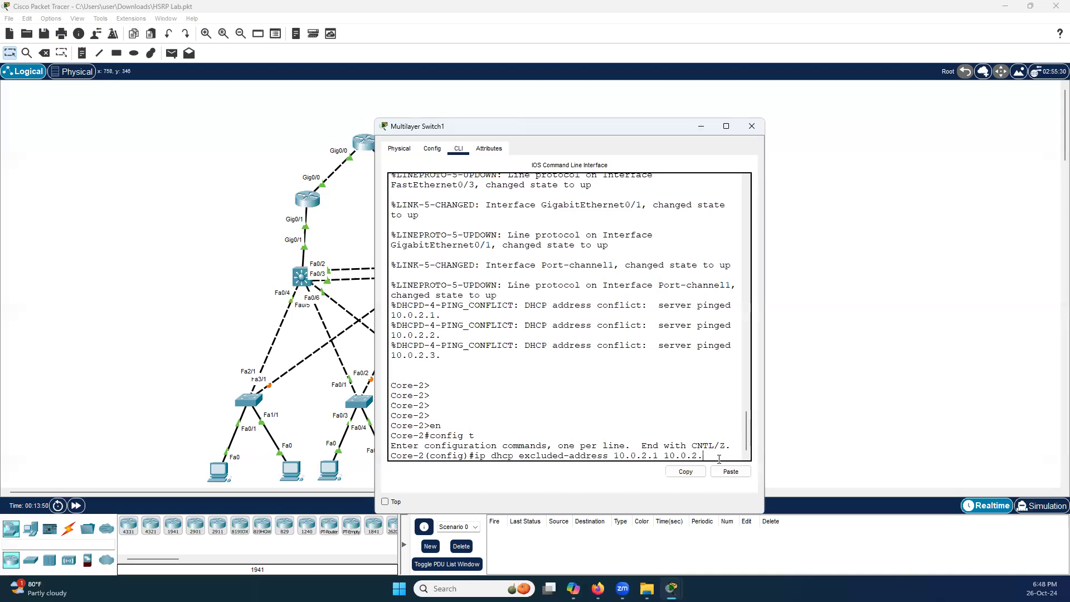
{"action": "key", "text": "Return"}
{"action": "key", "text": "Return"}
{"action": "key", "text": "Return"}
{"action": "key", "text": "Return"}
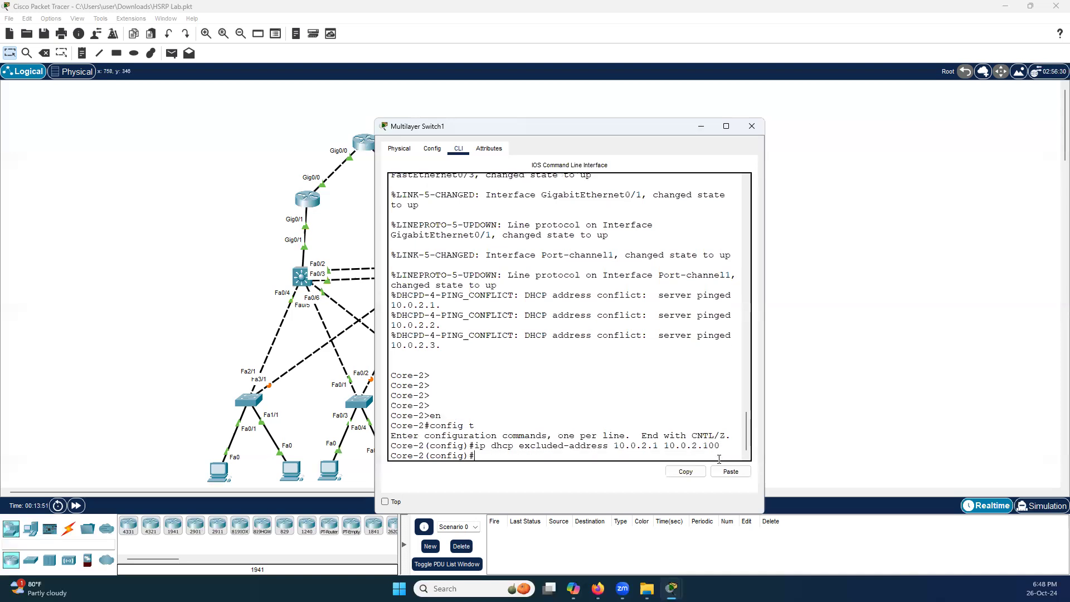
Exclude 10.0.3.1 through 10.0.3.100 from DHCP on Core-2, save the configuration and minimize the switch's window.
{"action": "key", "text": "Up"}
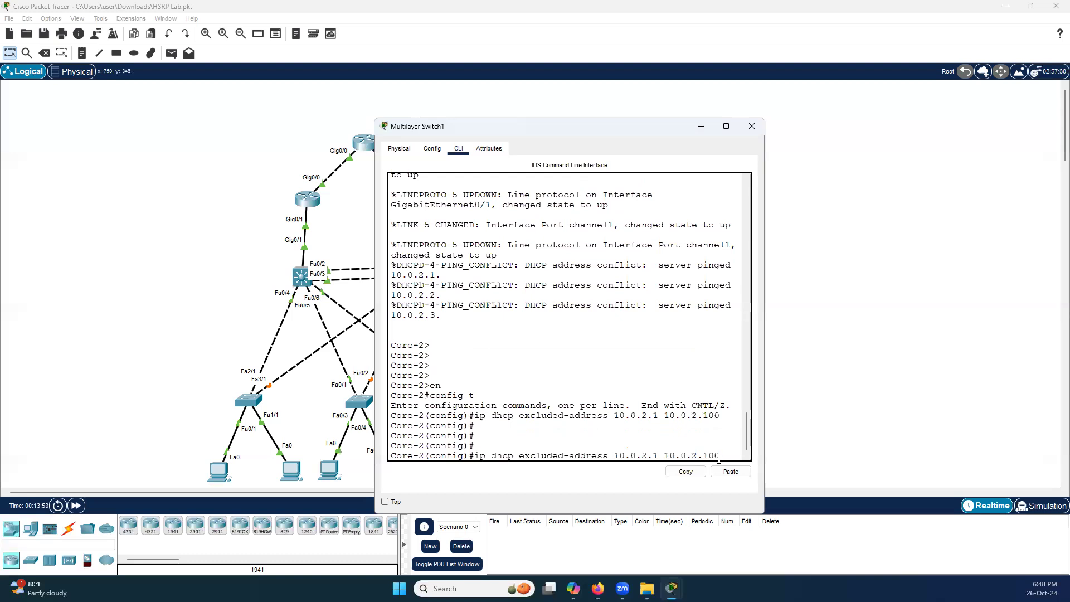
{"action": "key", "text": "Left"}
{"action": "key", "text": "Left"}
{"action": "key", "text": "Left"}
{"action": "key", "text": "Left"}
{"action": "key", "text": "BackSpace"}
{"action": "type", "text": "3"}
{"action": "key", "text": "Left"}
{"action": "key", "text": "Left"}
{"action": "key", "text": "Left"}
{"action": "key", "text": "Left"}
{"action": "key", "text": "Left"}
{"action": "key", "text": "Left"}
{"action": "key", "text": "Left"}
{"action": "key", "text": "Left"}
{"action": "key", "text": "Left"}
{"action": "key", "text": "BackSpace"}
{"action": "type", "text": "3"}
{"action": "key", "text": "Return"}
{"action": "type", "text": "do w rmem"}
{"action": "key", "text": "Return"}
{"action": "type", "text": "do wr mem"}
{"action": "key", "text": "Return"}
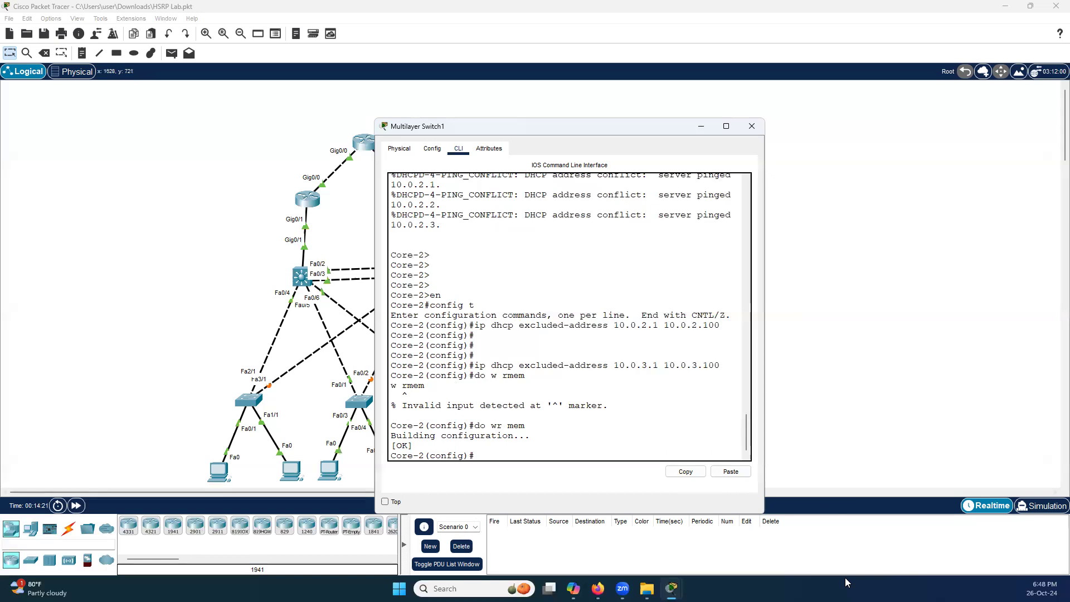
{"action": "key", "text": "ctrl+shift+4"}
{"action": "left_click", "coordinate": [701, 126]}
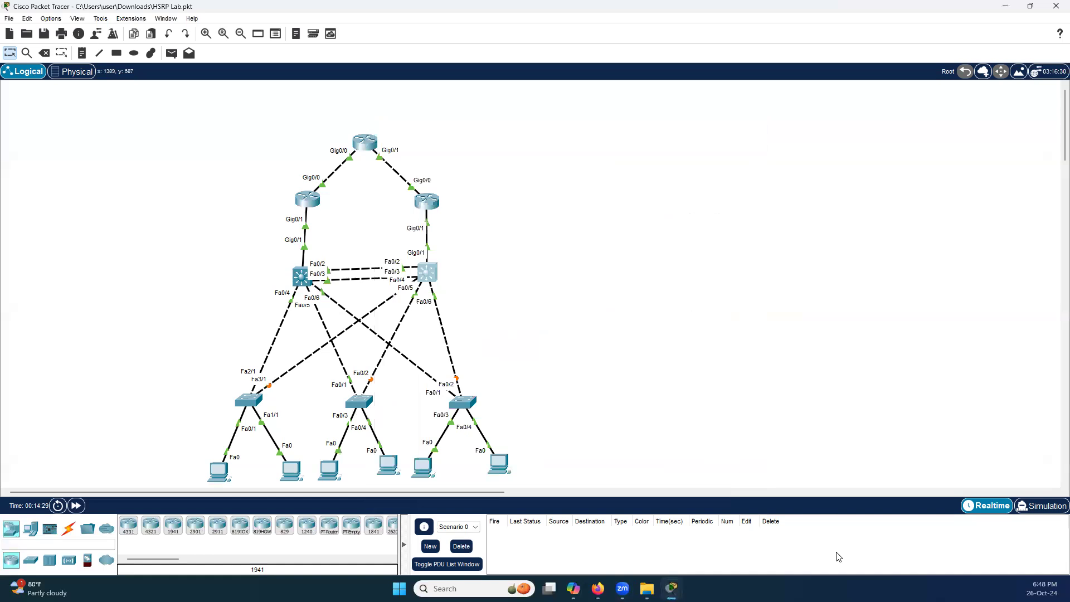
{"action": "mouse_move", "coordinate": [424, 274]}
{"action": "left_mouse_down"}
{"action": "mouse_move", "coordinate": [285, 342]}
{"action": "mouse_move", "coordinate": [243, 460]}
{"action": "left_mouse_up"}
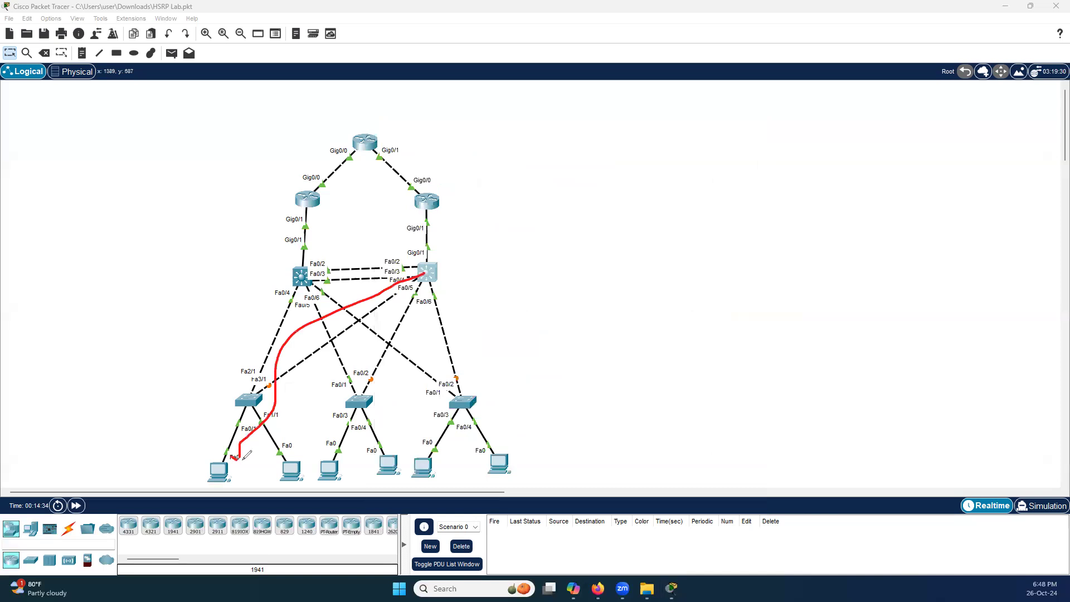
{"action": "mouse_move", "coordinate": [300, 278]}
{"action": "left_mouse_down"}
{"action": "mouse_move", "coordinate": [218, 477]}
{"action": "mouse_move", "coordinate": [226, 465]}
{"action": "mouse_move", "coordinate": [224, 487]}
{"action": "mouse_move", "coordinate": [232, 484]}
{"action": "left_mouse_up"}
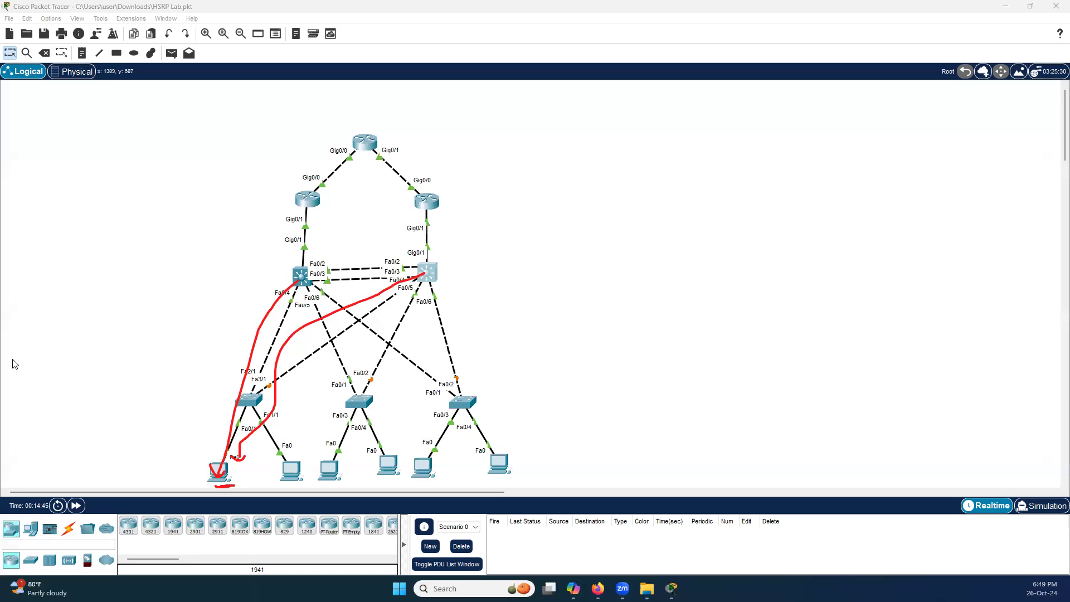
{"action": "left_click", "coordinate": [46, 357]}
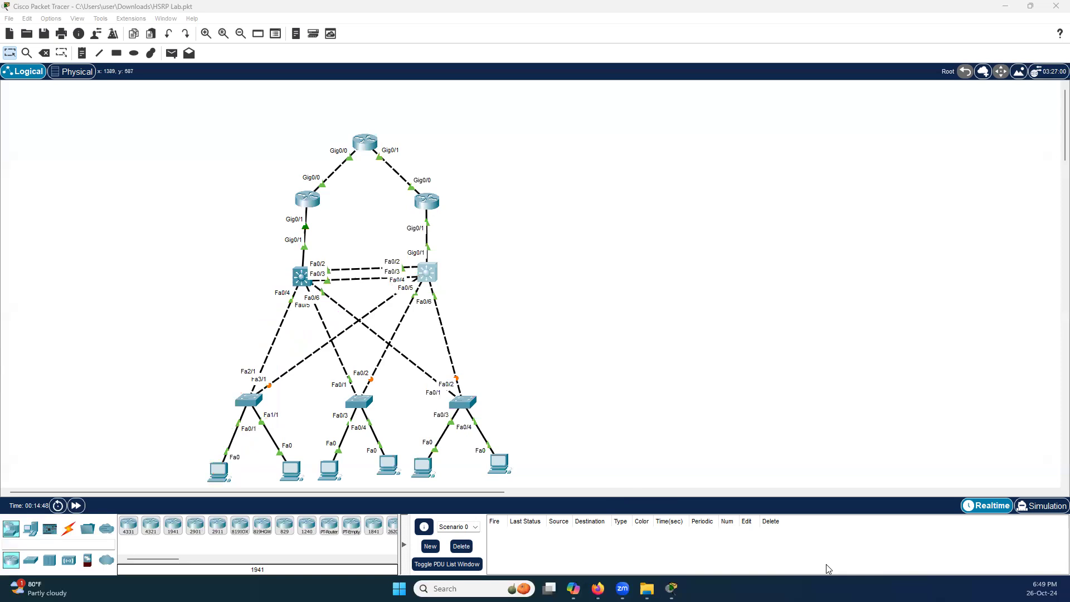
Return to PC0's command prompt and repeat the ping to 8.8.8.8.
{"action": "left_click", "coordinate": [219, 471]}
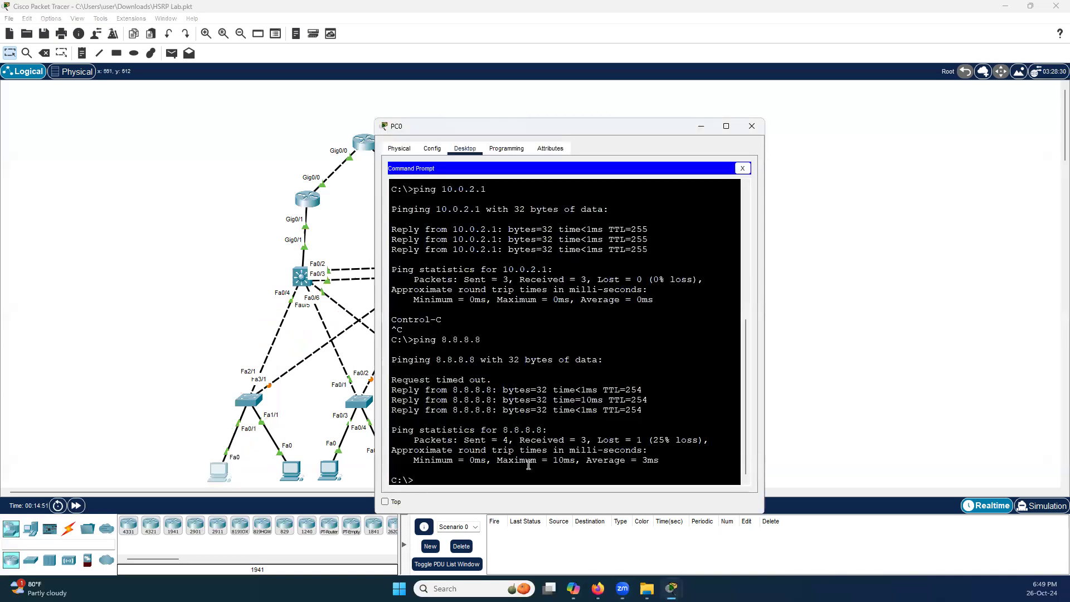
{"action": "key", "text": "Up"}
{"action": "key", "text": "Return"}
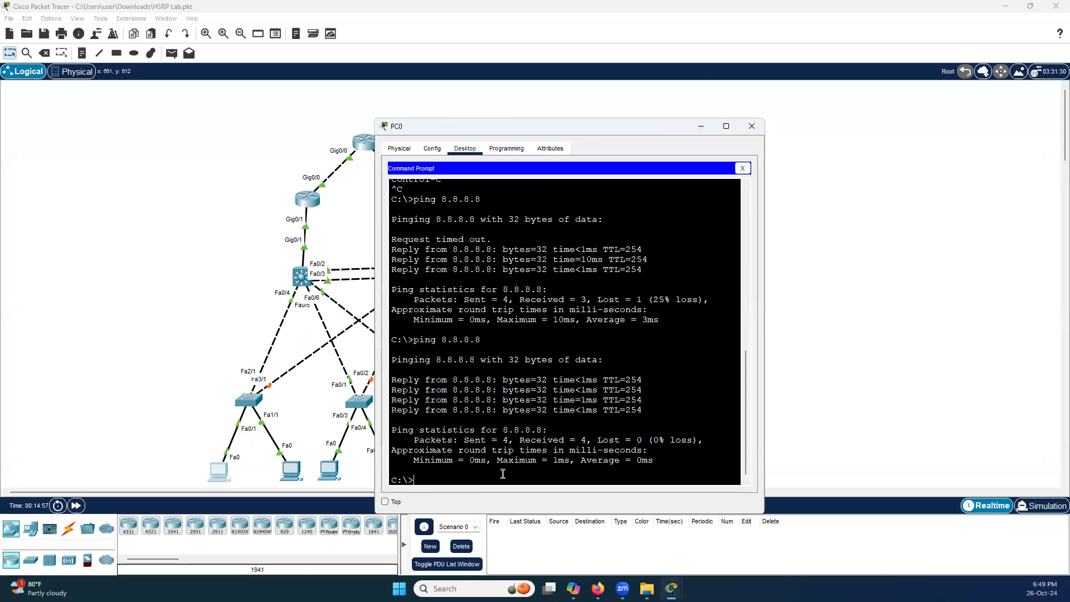
{"action": "mouse_move", "coordinate": [597, 589]}
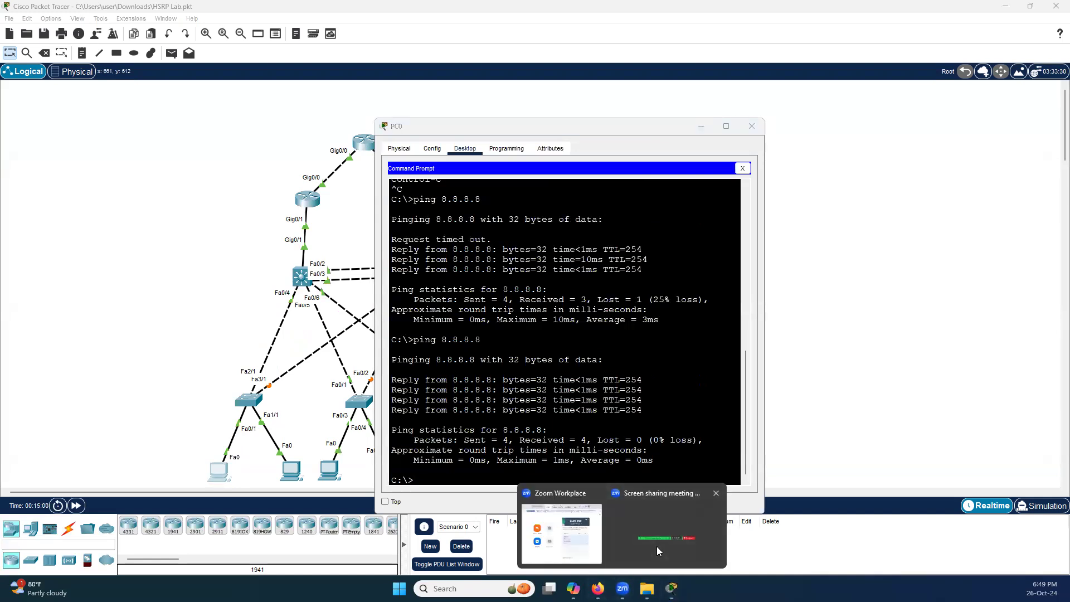
{"action": "left_click", "coordinate": [593, 553]}
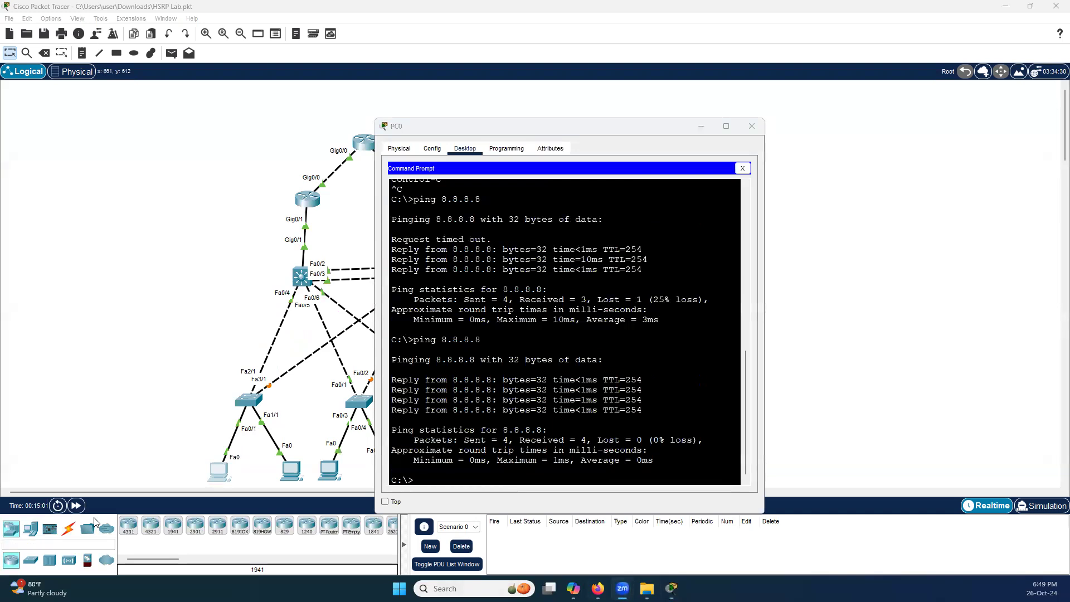
{"action": "mouse_move", "coordinate": [623, 589]}
{"action": "left_click", "coordinate": [700, 130]}
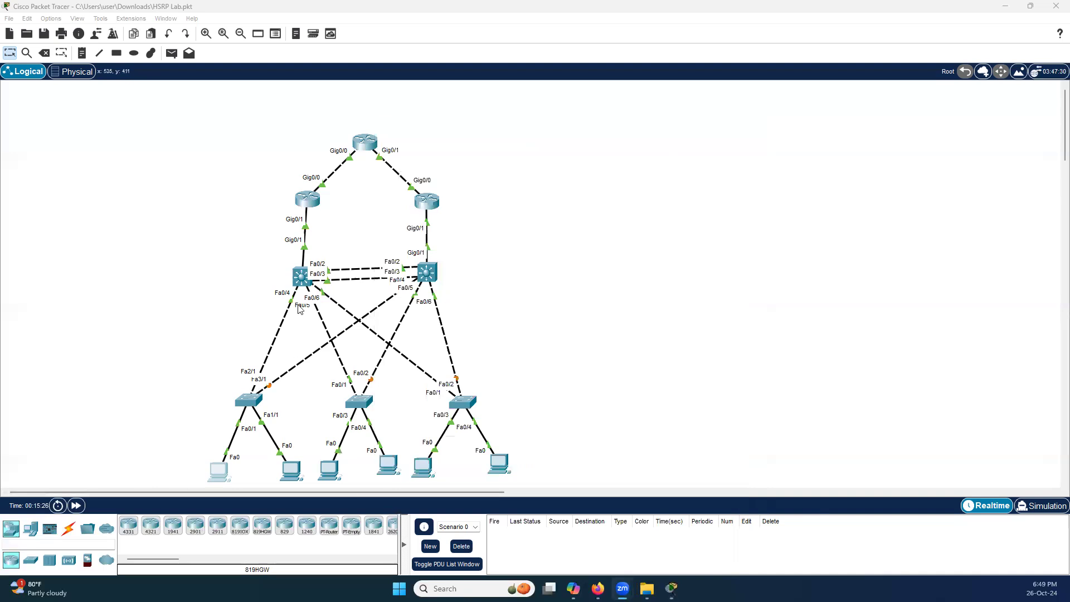
Reopen PC0's window, bring back a fresh prompt and ping 8.8.8.8 once more.
{"action": "left_click", "coordinate": [219, 471]}
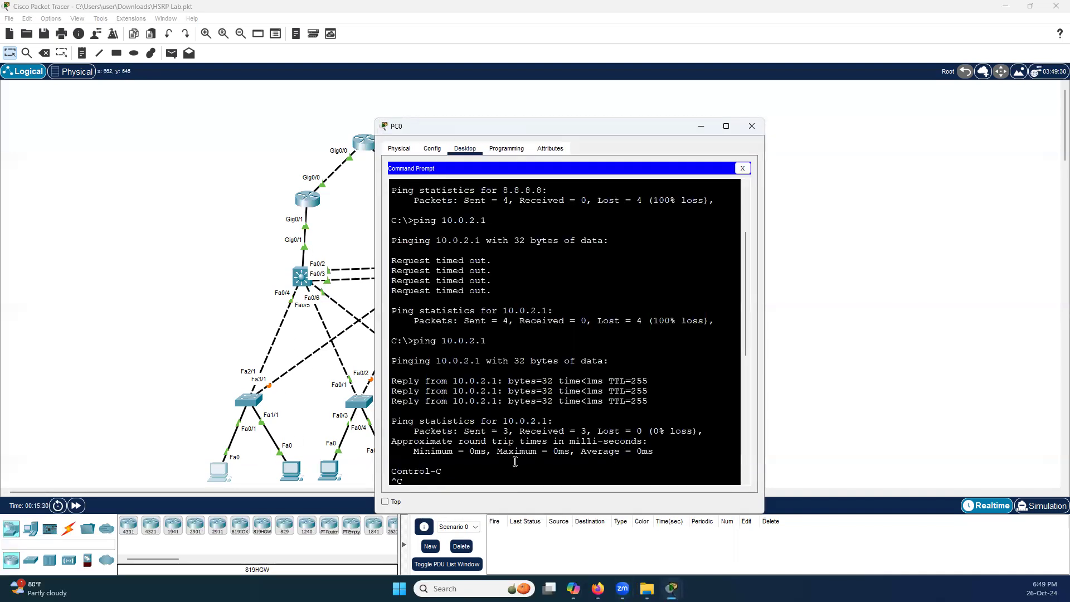
{"action": "key", "text": "Return"}
{"action": "key", "text": "Return"}
{"action": "key", "text": "Return"}
{"action": "key", "text": "Return"}
{"action": "key", "text": "Return"}
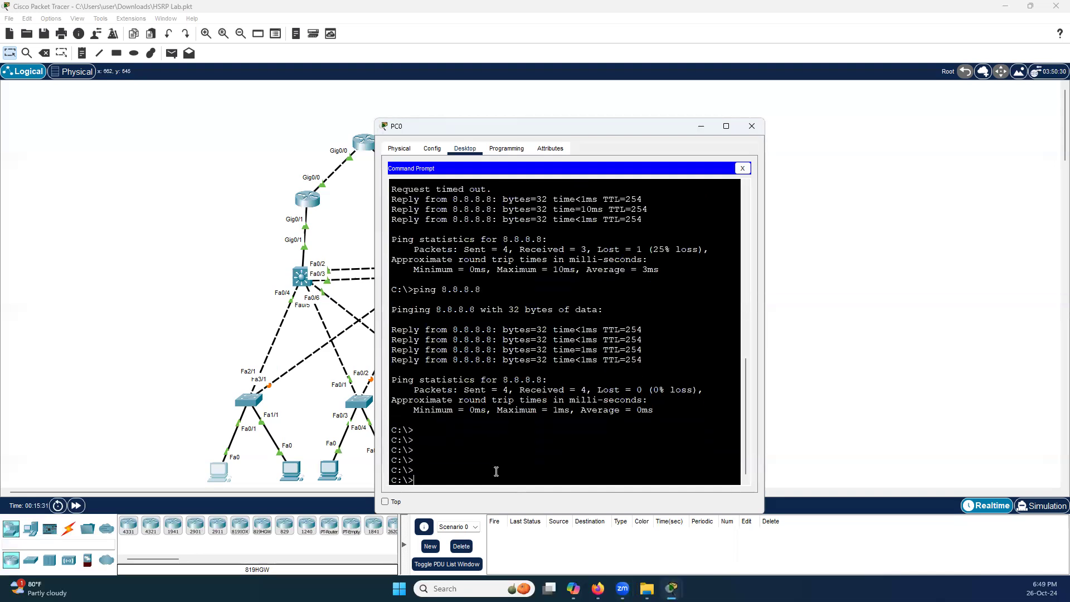
{"action": "key", "text": "Up"}
{"action": "key", "text": "Return"}
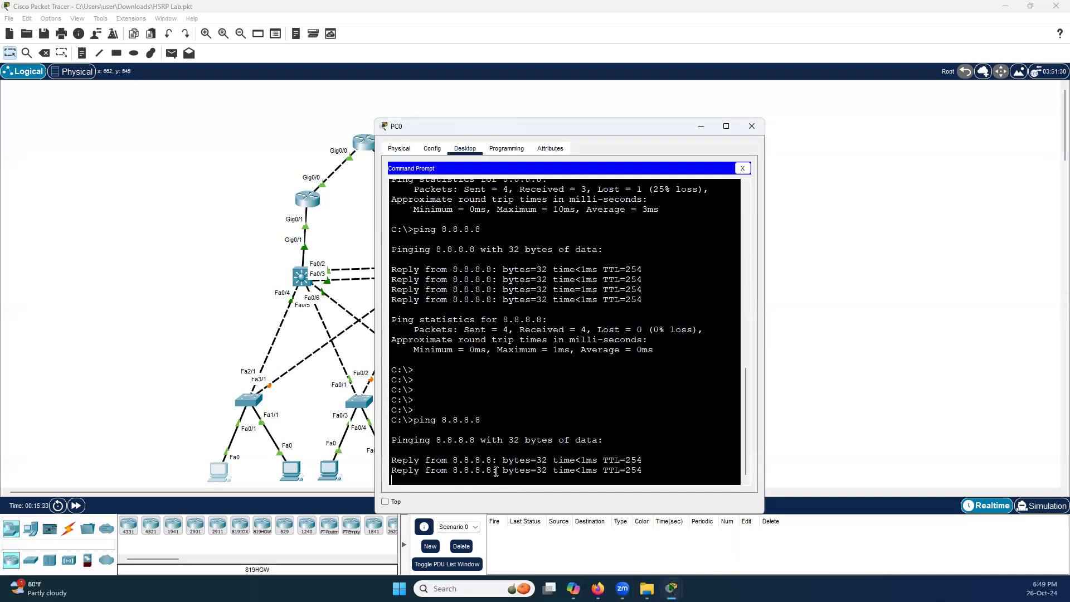
Close PC0's command prompt, switch to Simulation mode and limit the event filters to ARP and ICMP.
{"action": "left_click", "coordinate": [743, 168]}
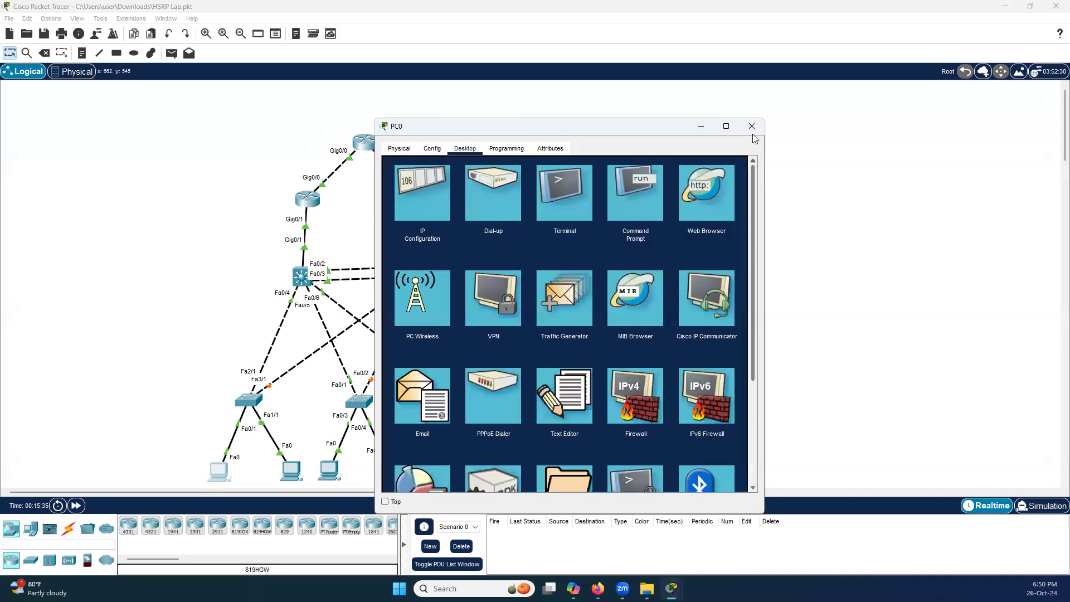
{"action": "left_click", "coordinate": [1044, 505]}
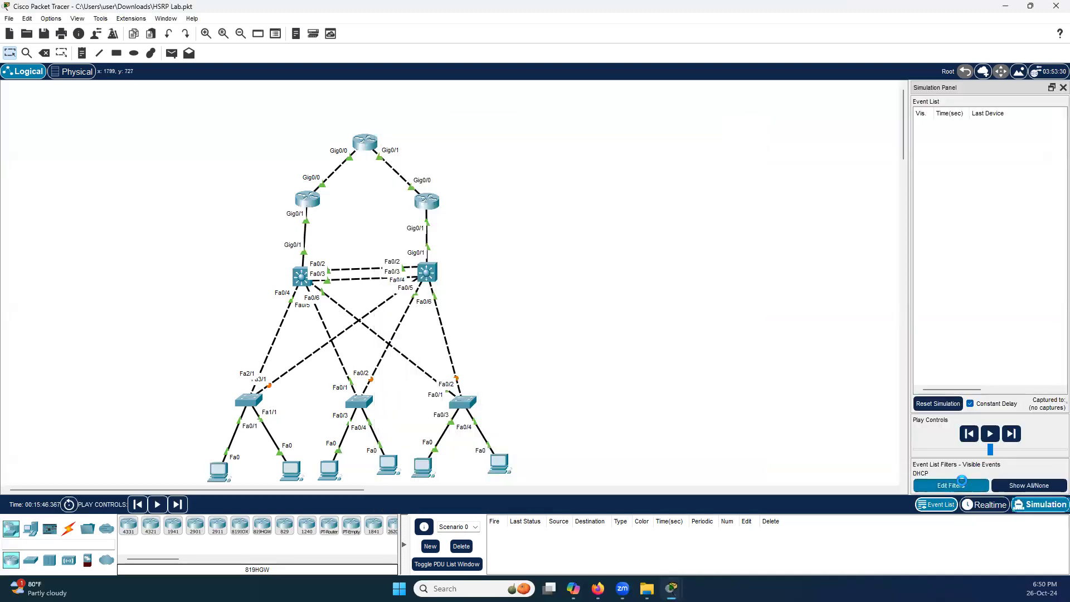
{"action": "left_click", "coordinate": [1029, 486]}
{"action": "left_click", "coordinate": [951, 486]}
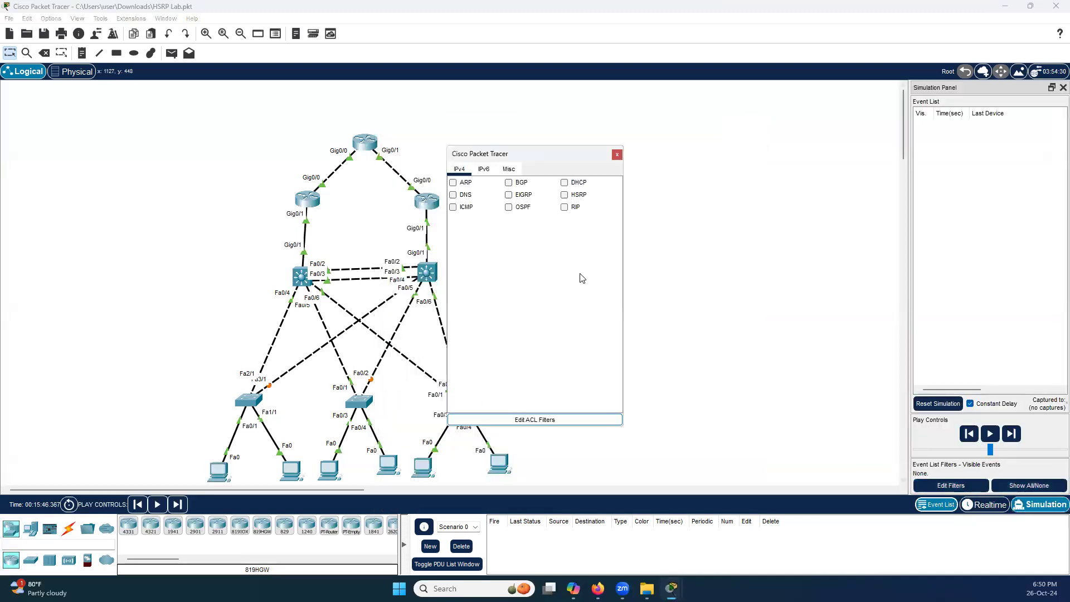
{"action": "left_click", "coordinate": [453, 207]}
{"action": "left_click", "coordinate": [454, 183]}
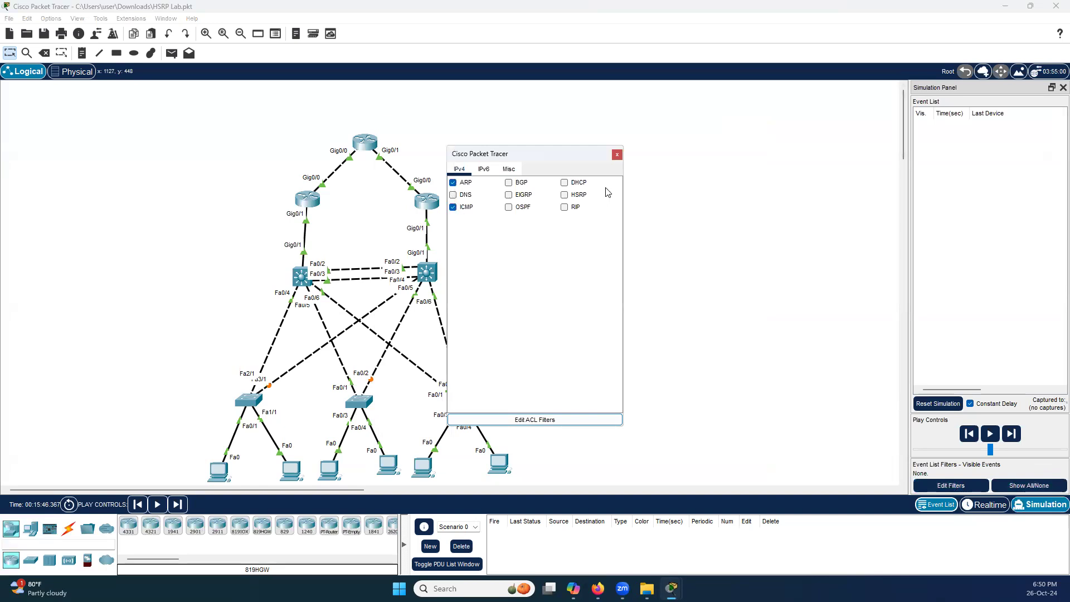
{"action": "left_click", "coordinate": [617, 155]}
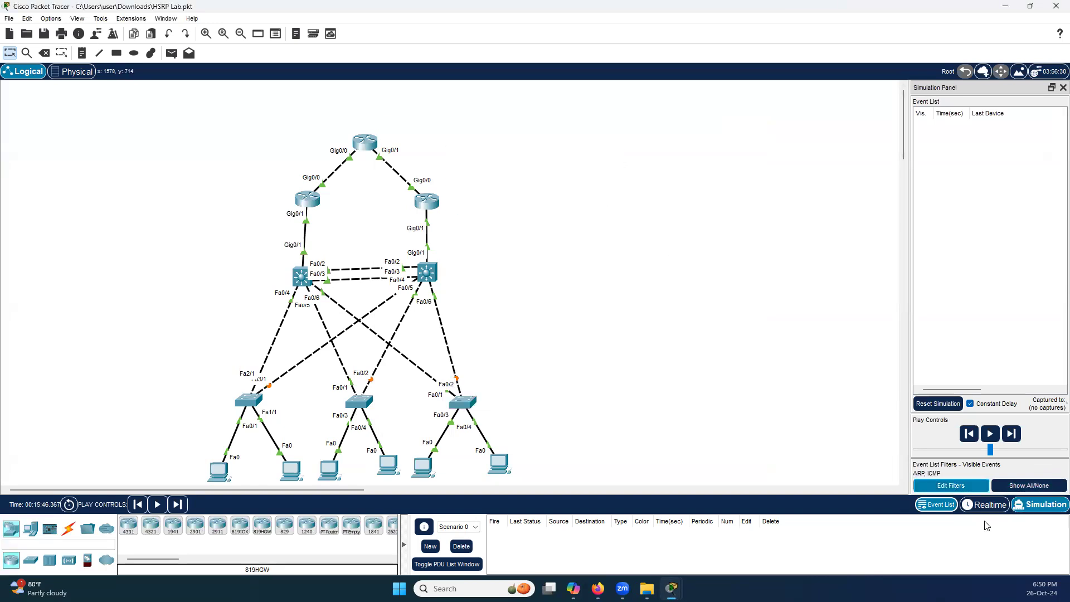
Start a ping to 8.8.8.8 from PC0's command prompt and advance the simulation by one event.
{"action": "left_click", "coordinate": [216, 478]}
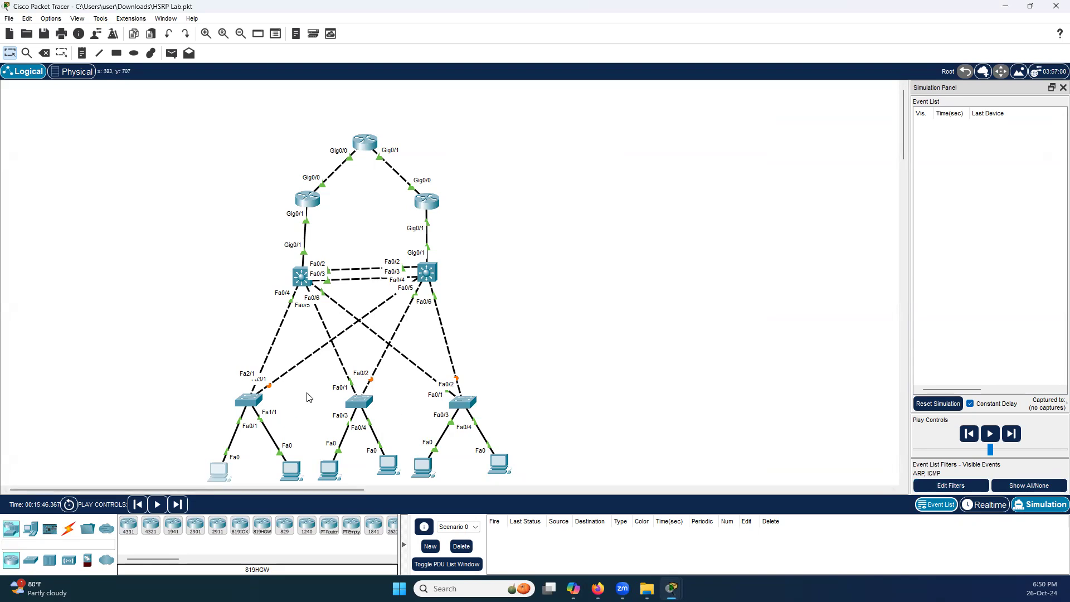
{"action": "left_click", "coordinate": [636, 198]}
{"action": "scroll", "coordinate": [588, 448], "scroll_direction": "down", "scroll_amount": 11}
{"action": "key", "text": "Up"}
{"action": "key", "text": "Return"}
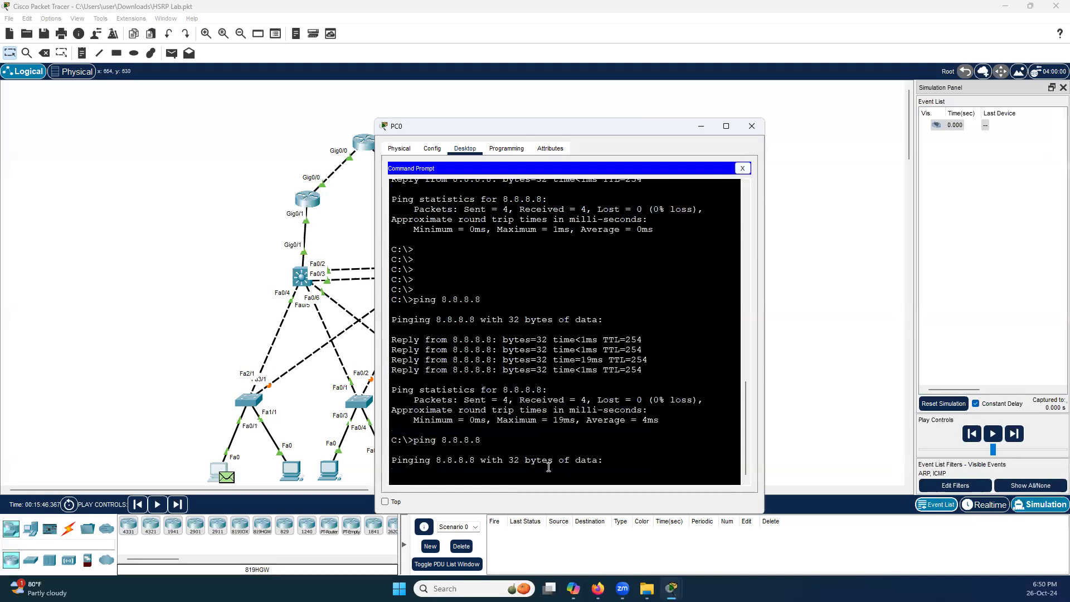
{"action": "left_click", "coordinate": [702, 126]}
{"action": "left_click", "coordinate": [185, 504]}
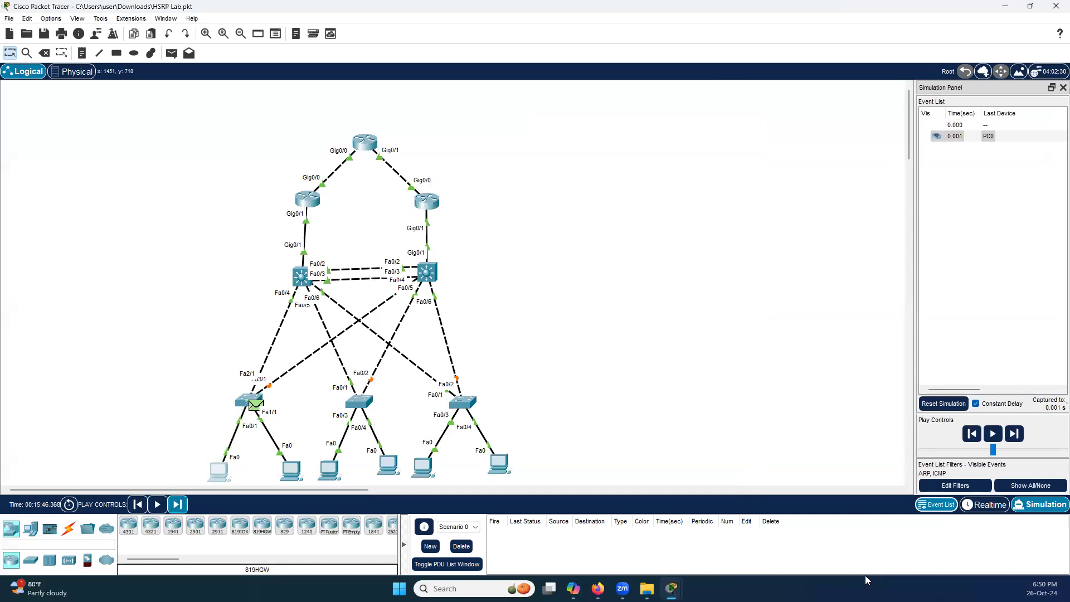
{"action": "mouse_move", "coordinate": [257, 380]}
{"action": "left_mouse_down"}
{"action": "mouse_move", "coordinate": [267, 375]}
{"action": "mouse_move", "coordinate": [285, 391]}
{"action": "mouse_move", "coordinate": [273, 343]}
{"action": "mouse_move", "coordinate": [280, 336]}
{"action": "left_mouse_up"}
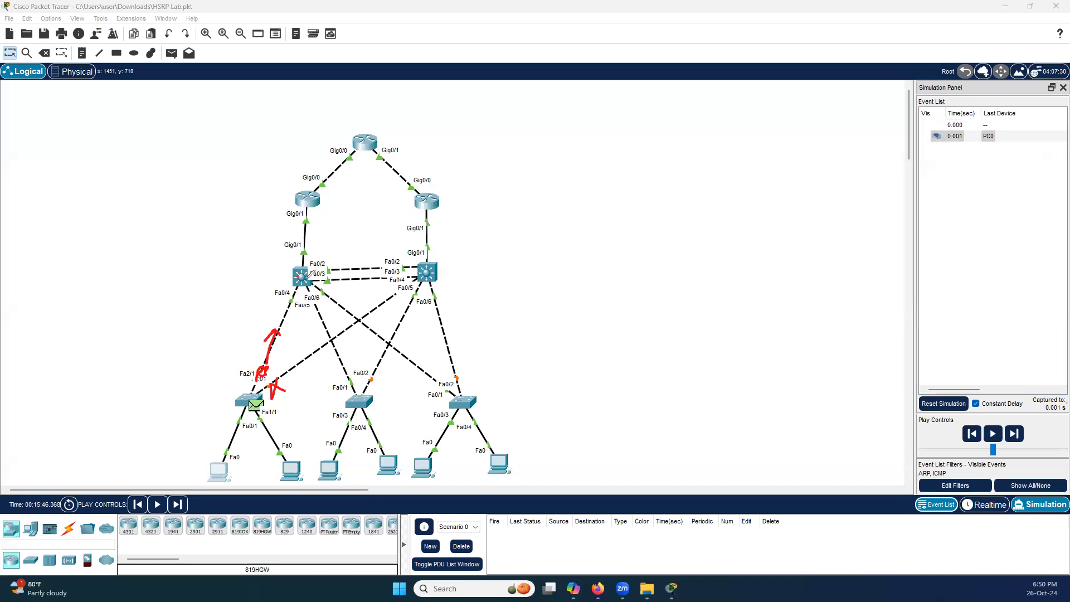
{"action": "left_click", "coordinate": [297, 287]}
{"action": "left_click_drag", "start_coordinate": [297, 285], "coordinate": [312, 244]}
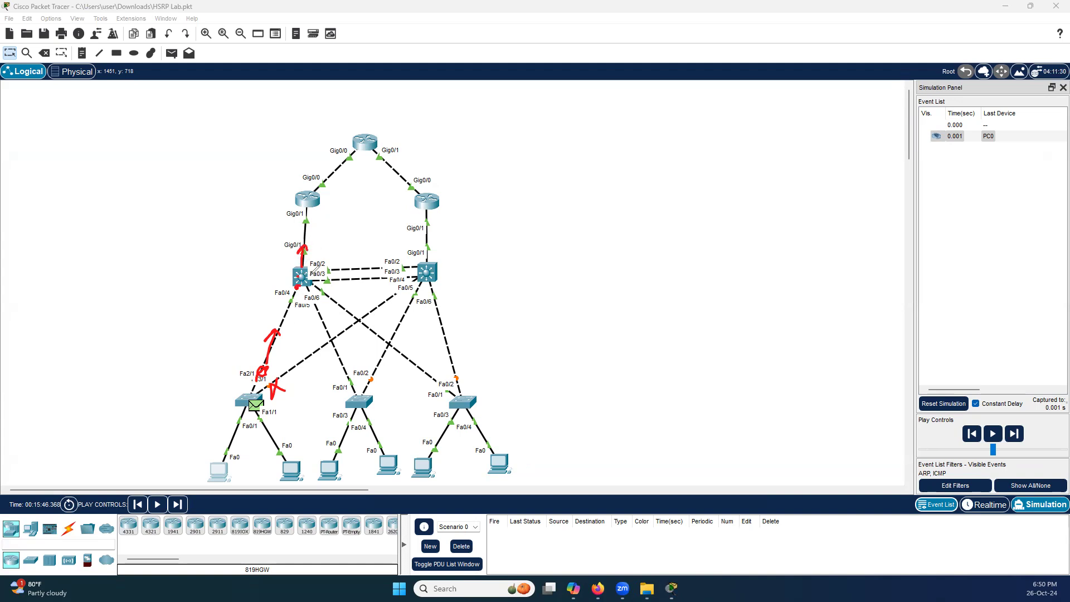
{"action": "mouse_move", "coordinate": [312, 273]}
{"action": "left_mouse_down"}
{"action": "mouse_move", "coordinate": [329, 269]}
{"action": "mouse_move", "coordinate": [333, 298]}
{"action": "left_mouse_up"}
{"action": "left_click_drag", "start_coordinate": [325, 297], "coordinate": [333, 298]}
{"action": "left_click_drag", "start_coordinate": [311, 304], "coordinate": [323, 310]}
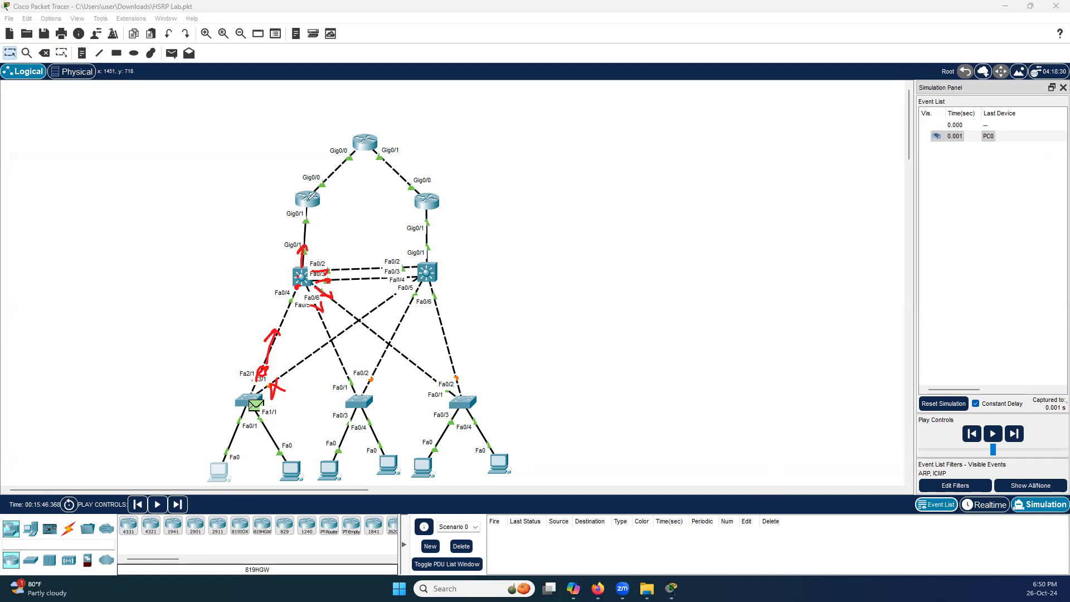
{"action": "left_click", "coordinate": [305, 203]}
{"action": "mouse_move", "coordinate": [323, 179]}
{"action": "left_mouse_down"}
{"action": "mouse_move", "coordinate": [356, 157]}
{"action": "mouse_move", "coordinate": [332, 196]}
{"action": "mouse_move", "coordinate": [348, 192]}
{"action": "left_mouse_up"}
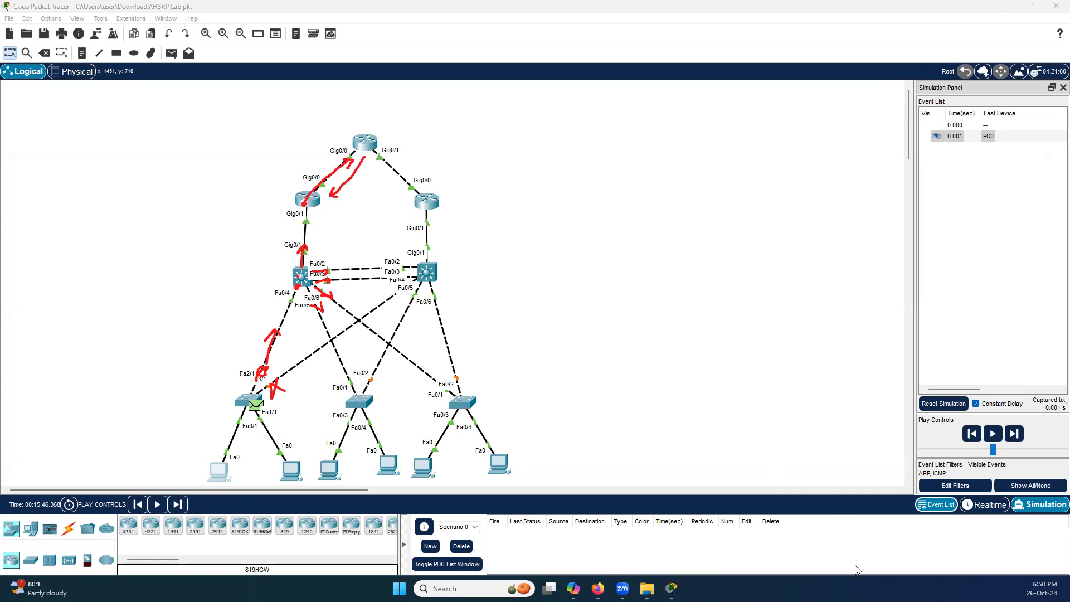
Check the running ping in PC0's command prompt, minimize its window, and advance the simulation by two events.
{"action": "left_click", "coordinate": [218, 466]}
{"action": "scroll", "coordinate": [602, 436], "scroll_direction": "down", "scroll_amount": 3}
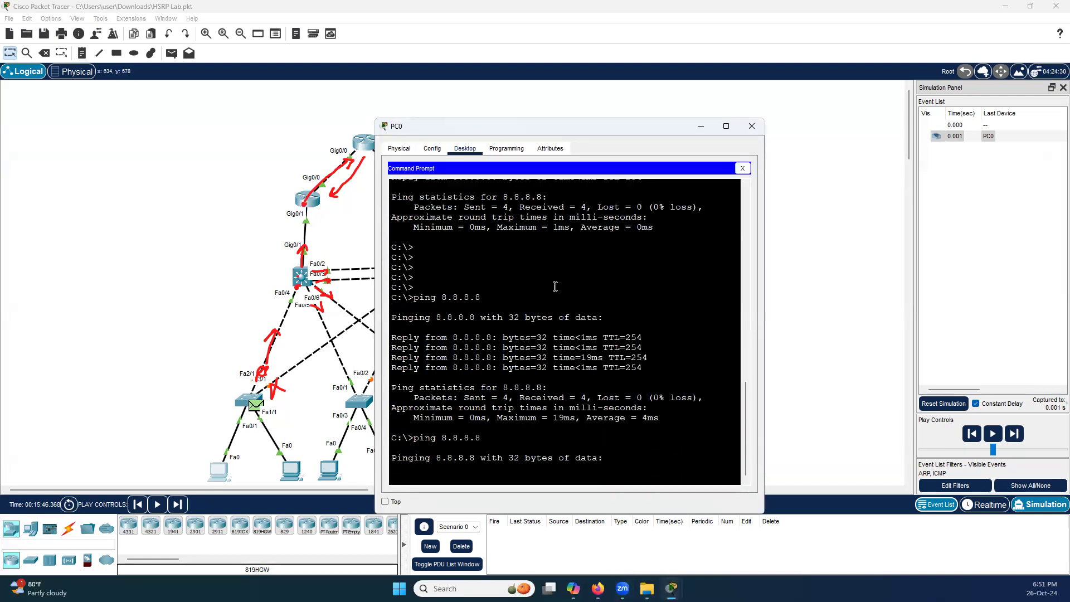
{"action": "left_click", "coordinate": [700, 127]}
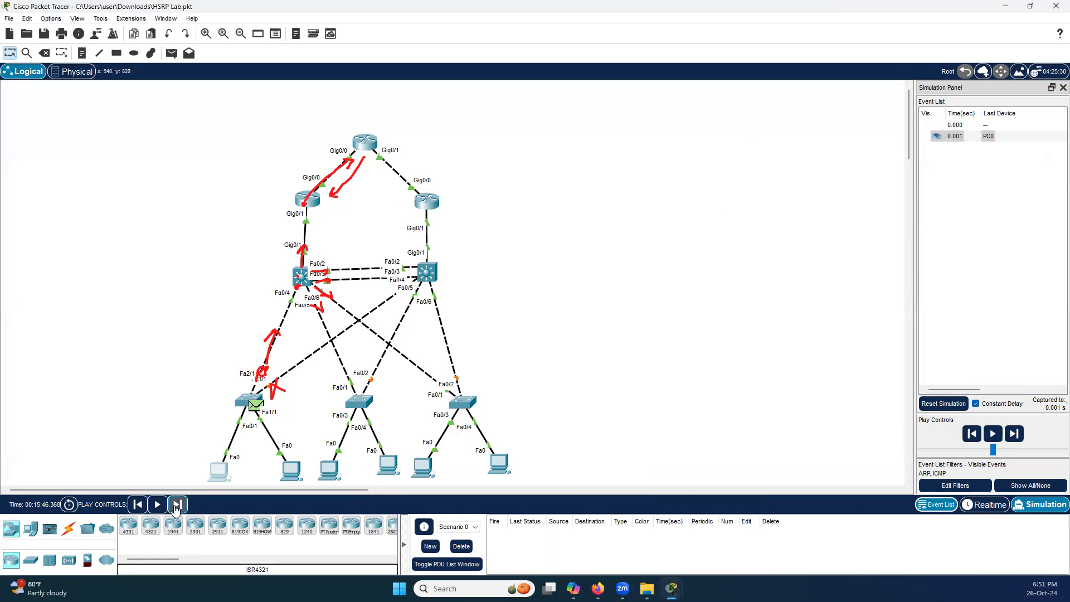
{"action": "left_click", "coordinate": [177, 505]}
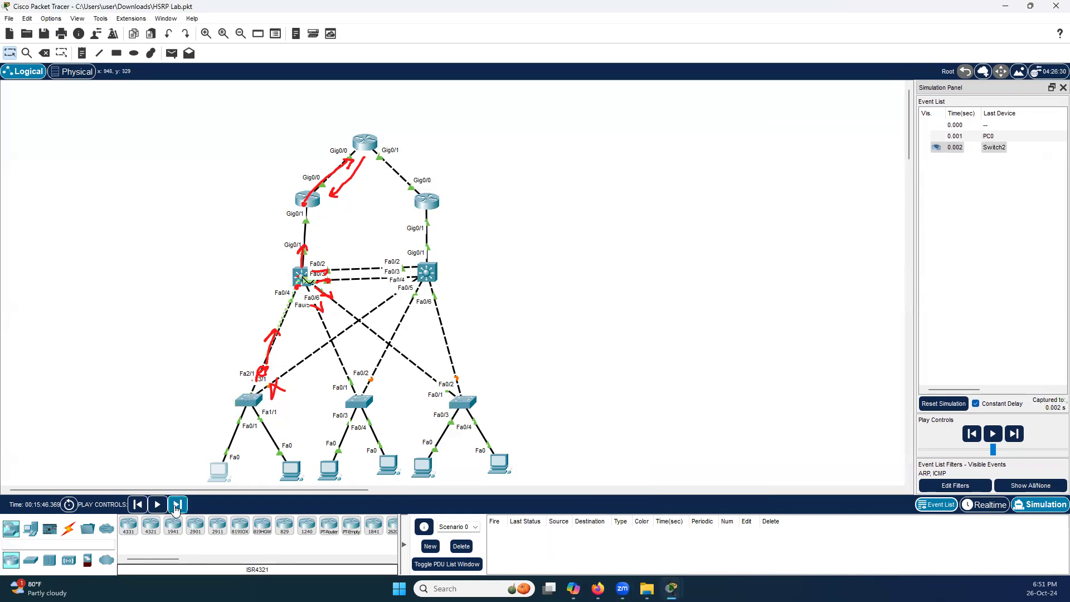
{"action": "left_click", "coordinate": [177, 506]}
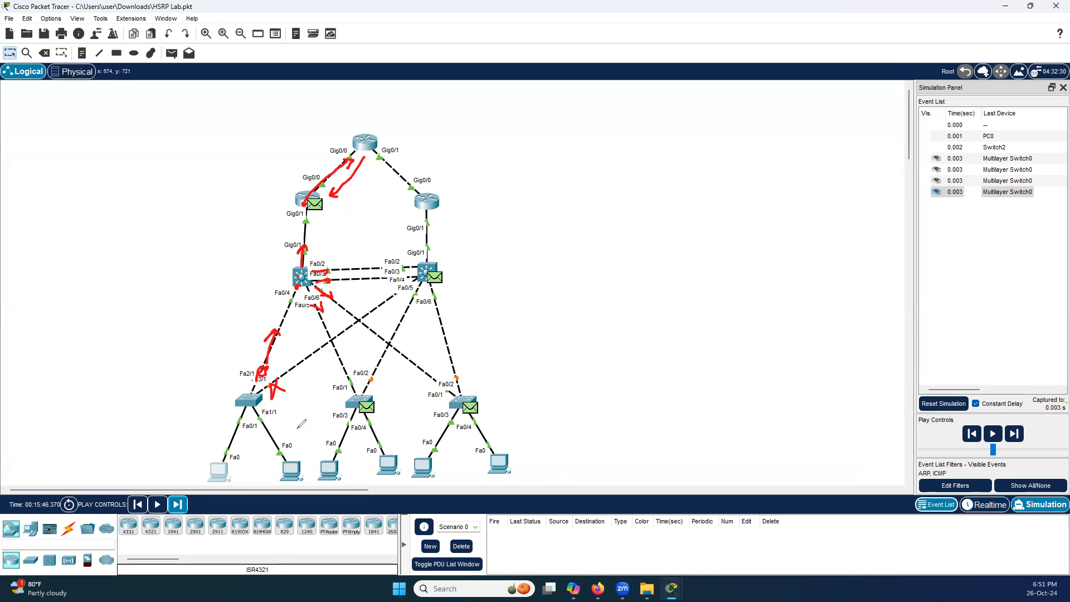
{"action": "key", "text": "e"}
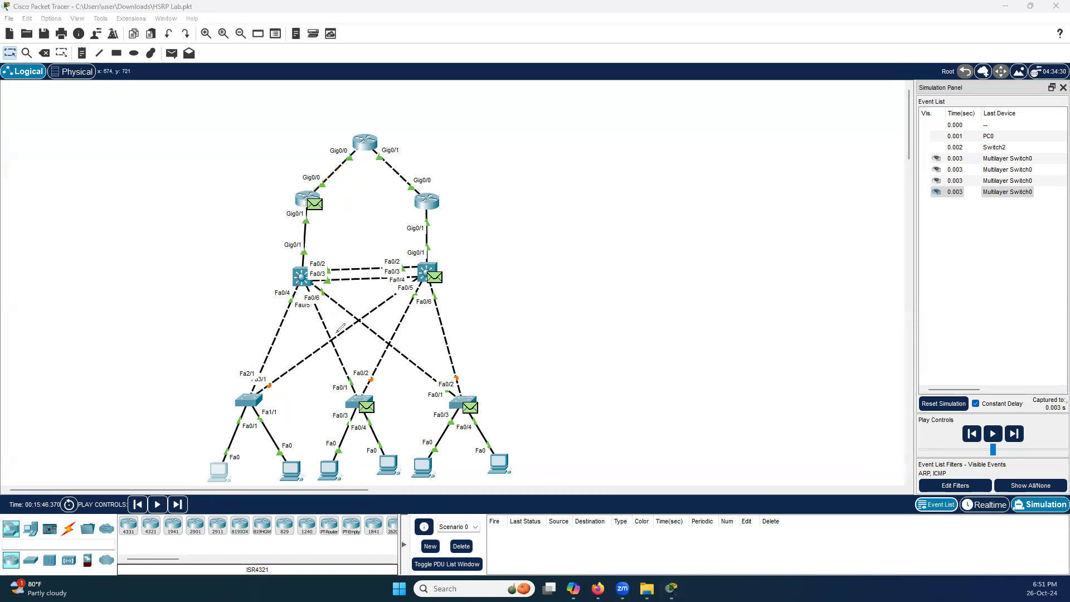
{"action": "mouse_move", "coordinate": [308, 270]}
{"action": "left_mouse_down"}
{"action": "mouse_move", "coordinate": [348, 269]}
{"action": "mouse_move", "coordinate": [337, 279]}
{"action": "left_mouse_up"}
{"action": "left_click", "coordinate": [301, 266]}
{"action": "left_click_drag", "start_coordinate": [306, 269], "coordinate": [244, 273]}
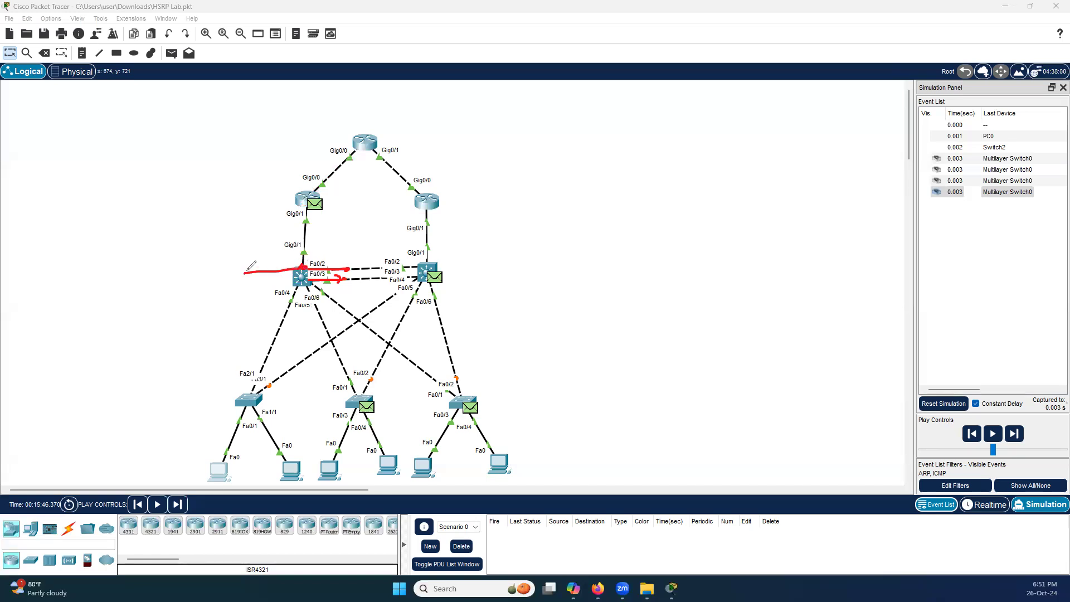
{"action": "mouse_move", "coordinate": [138, 273]}
{"action": "left_mouse_down"}
{"action": "mouse_move", "coordinate": [173, 275]}
{"action": "mouse_move", "coordinate": [152, 299]}
{"action": "mouse_move", "coordinate": [254, 291]}
{"action": "mouse_move", "coordinate": [242, 308]}
{"action": "mouse_move", "coordinate": [258, 307]}
{"action": "left_mouse_up"}
{"action": "left_click", "coordinate": [180, 274]}
{"action": "left_click", "coordinate": [208, 288]}
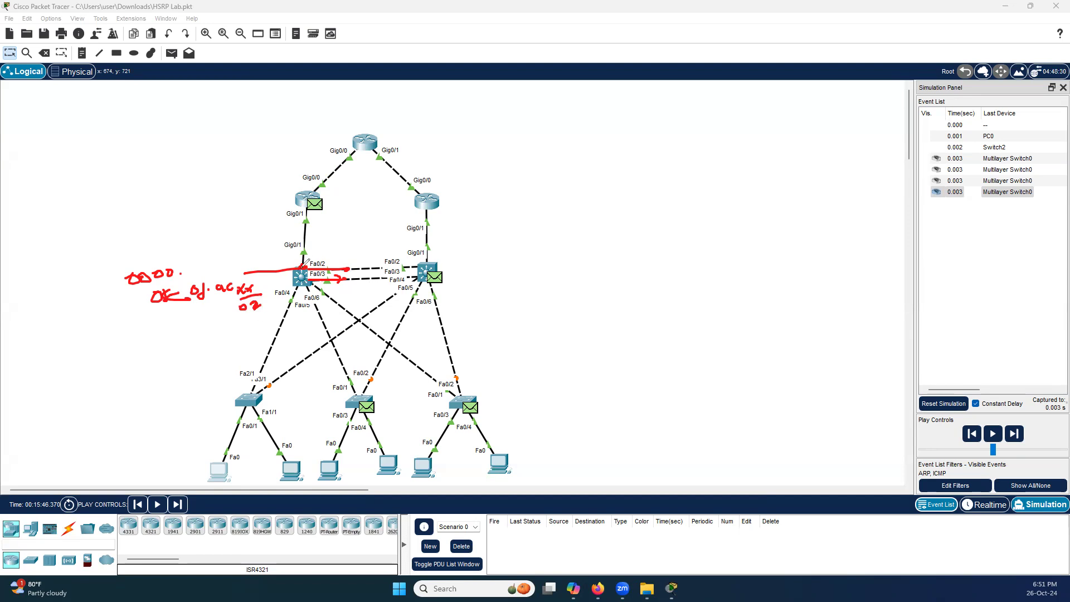
{"action": "mouse_move", "coordinate": [303, 268]}
{"action": "left_mouse_down"}
{"action": "mouse_move", "coordinate": [328, 266]}
{"action": "mouse_move", "coordinate": [338, 282]}
{"action": "left_mouse_up"}
{"action": "key", "text": "e"}
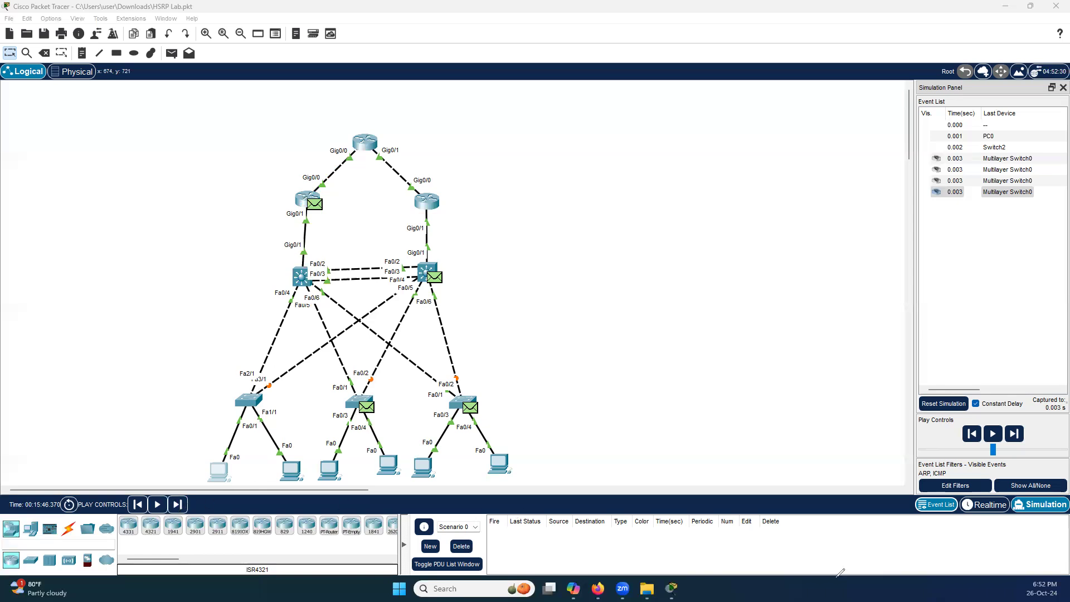
Advance the simulation by six more events to follow the ping traffic through the topology back to PC0.
{"action": "left_click", "coordinate": [178, 504]}
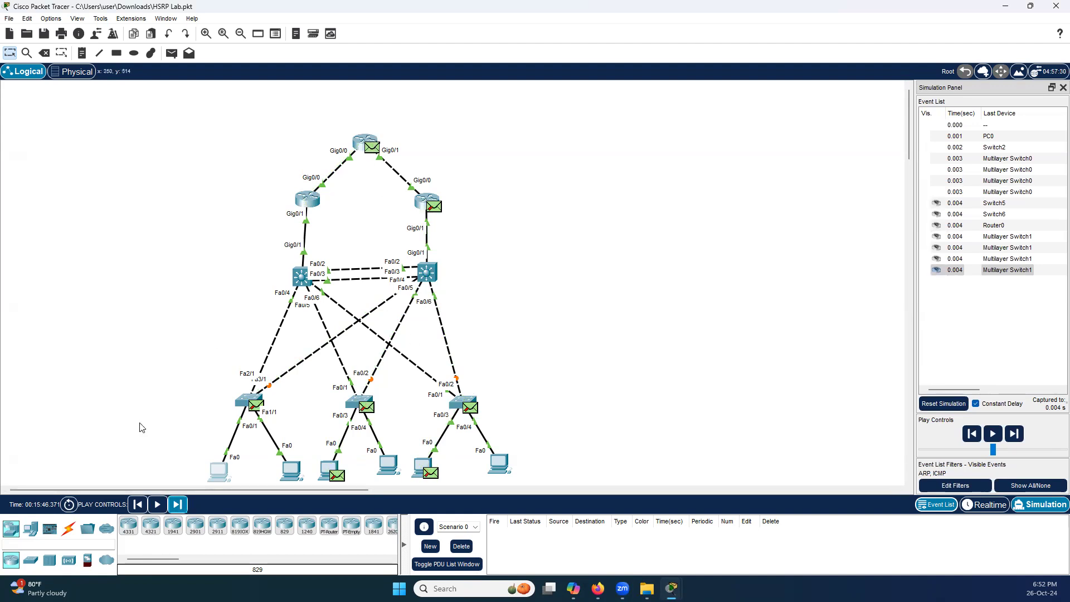
{"action": "left_click", "coordinate": [177, 505]}
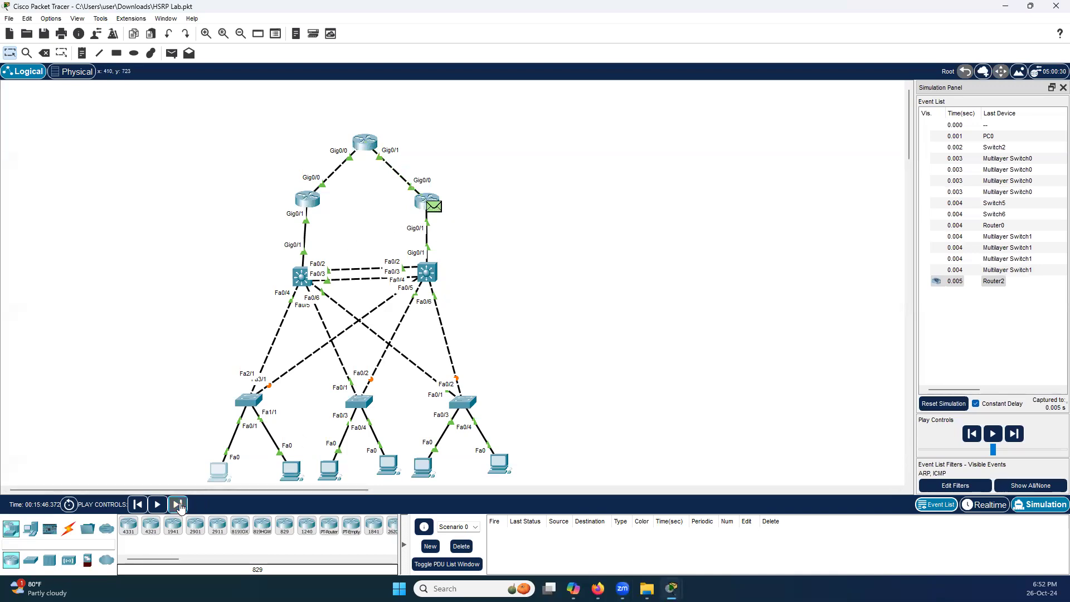
{"action": "left_click", "coordinate": [177, 505]}
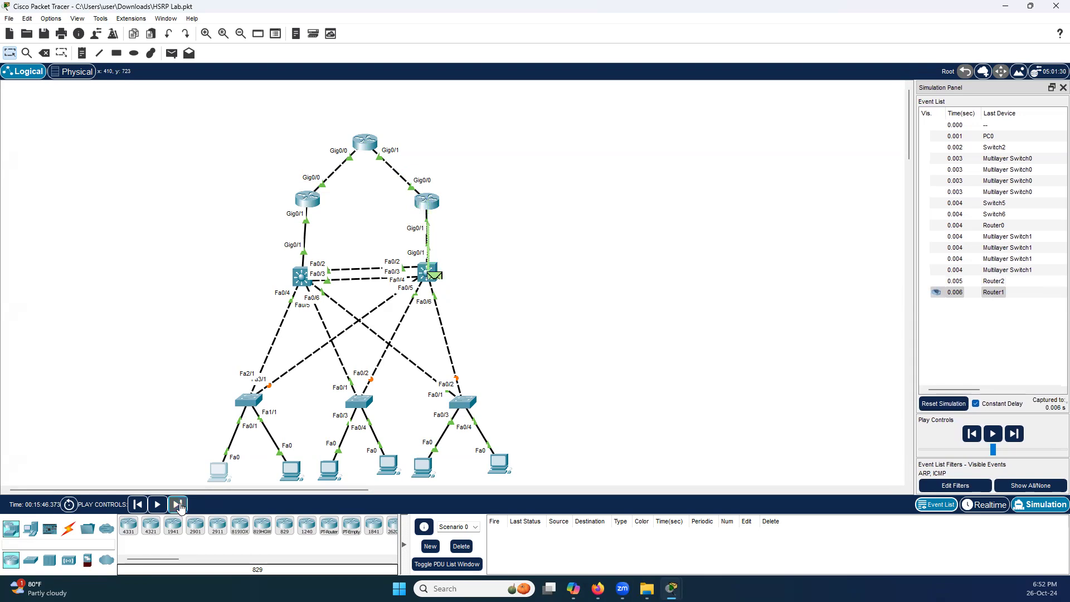
{"action": "left_click", "coordinate": [178, 505]}
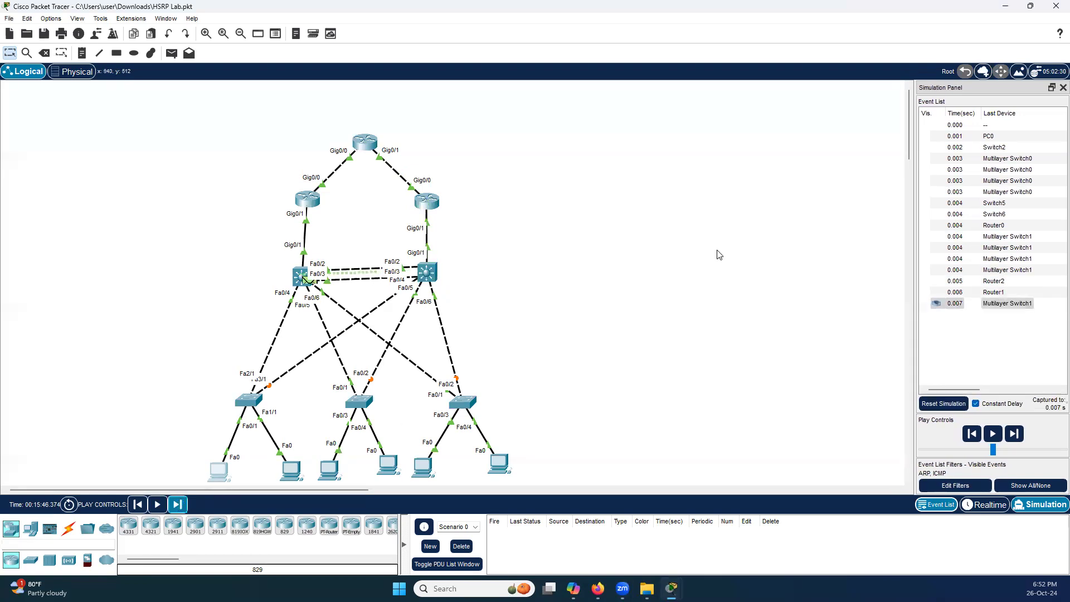
{"action": "left_click", "coordinate": [178, 504]}
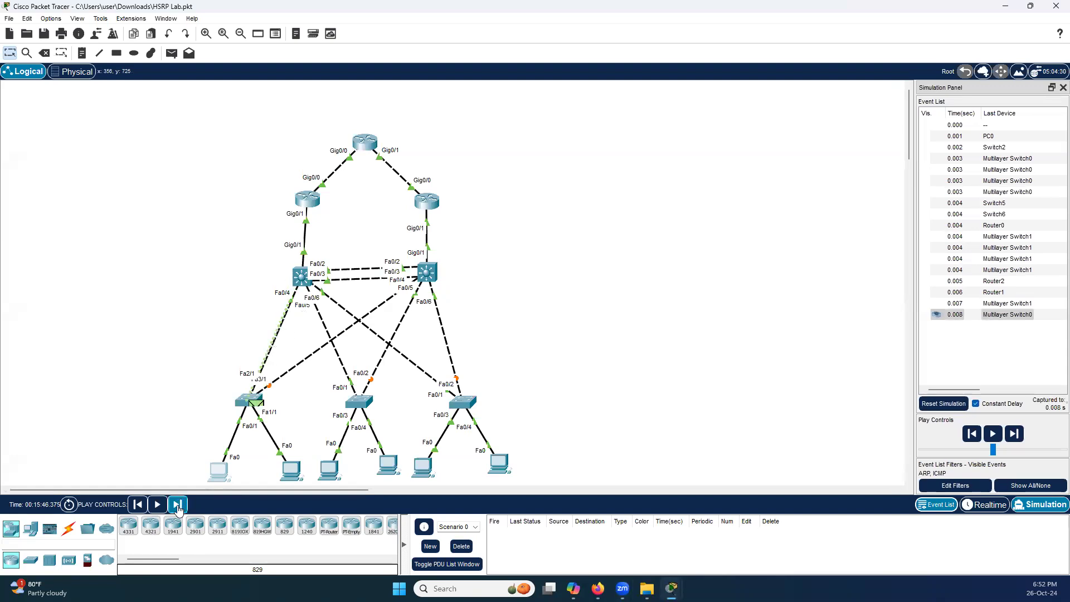
{"action": "left_click", "coordinate": [177, 504]}
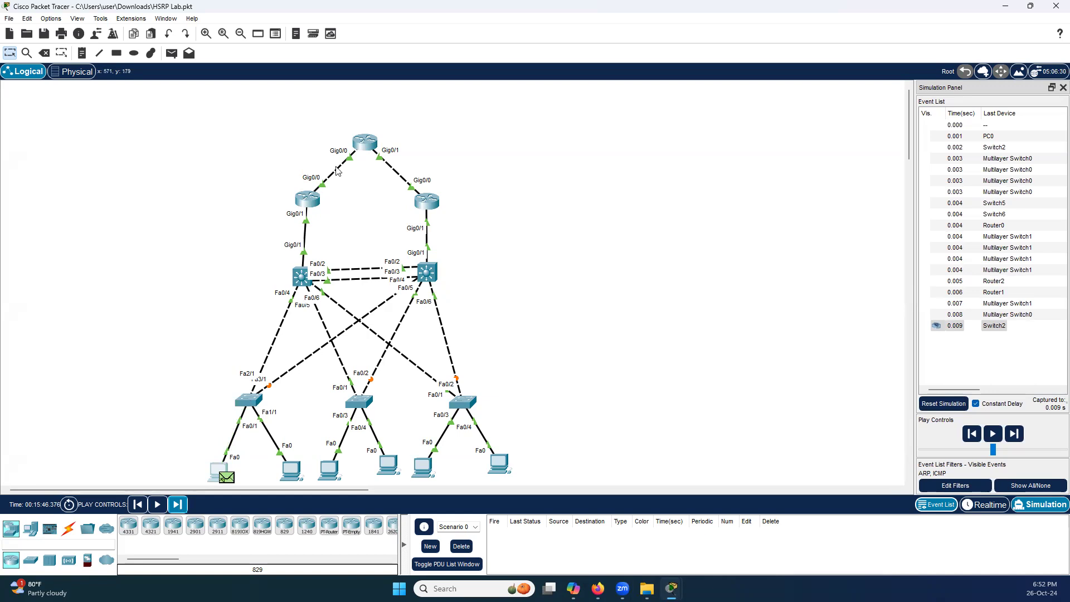
Open the command line of the topmost router, Router2, widen its window and enter privileged EXEC mode.
{"action": "left_click", "coordinate": [363, 144]}
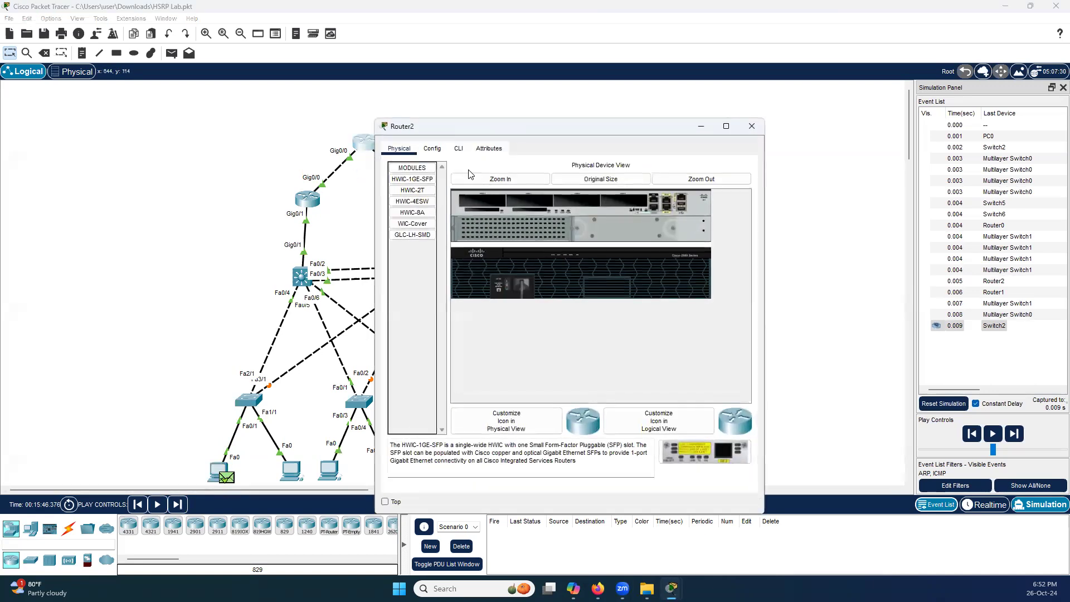
{"action": "left_click", "coordinate": [459, 150]}
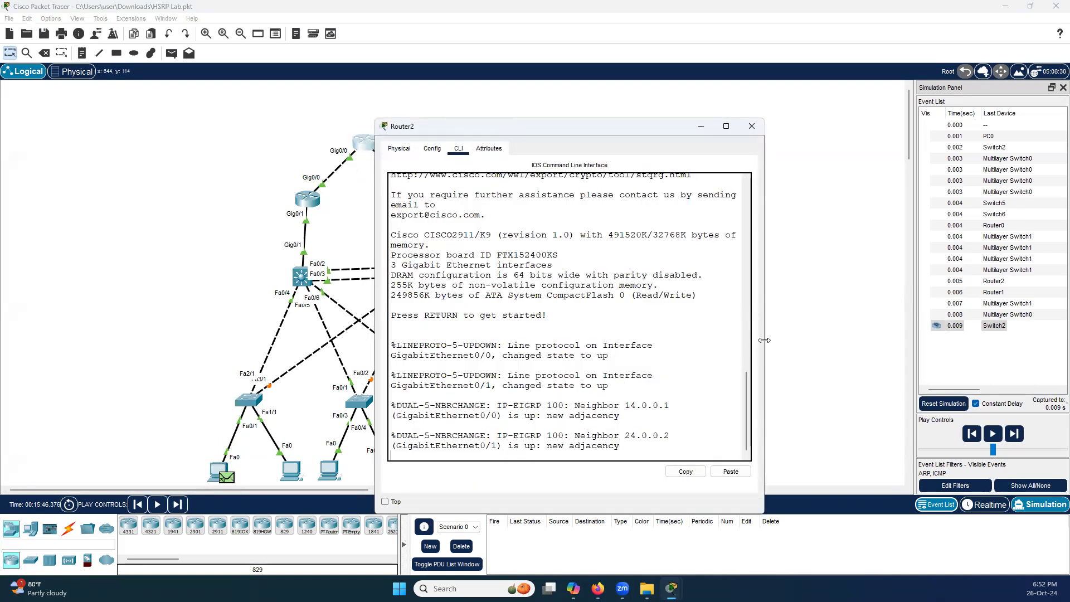
{"action": "left_click_drag", "start_coordinate": [765, 345], "coordinate": [1061, 318]}
{"action": "key", "text": "Return"}
{"action": "key", "text": "Return"}
{"action": "key", "text": "Return"}
{"action": "key", "text": "Return"}
{"action": "key", "text": "Return"}
{"action": "key", "text": "Return"}
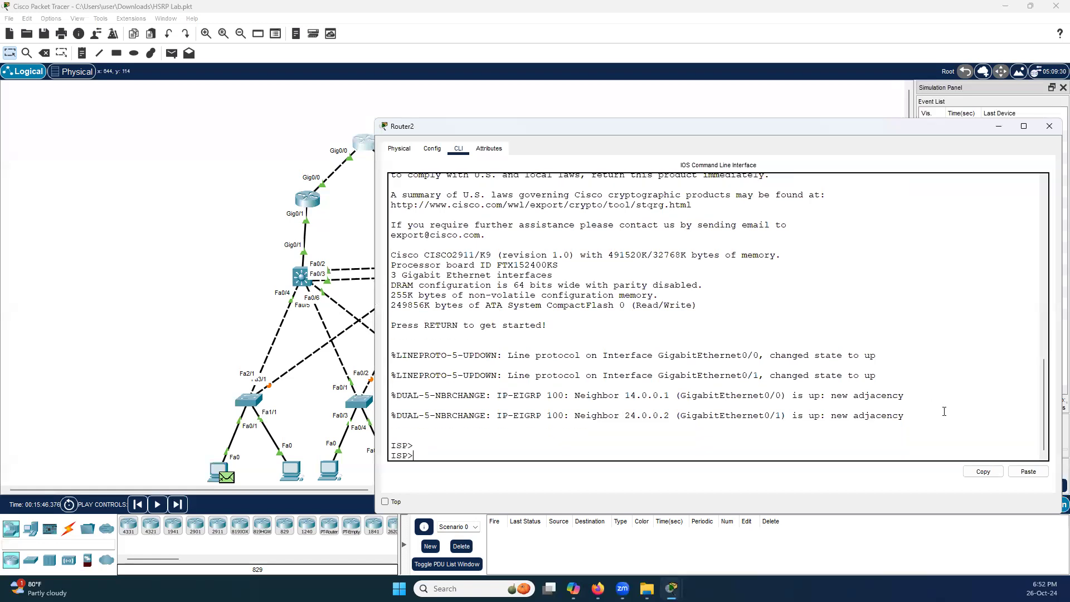
{"action": "type", "text": "en"}
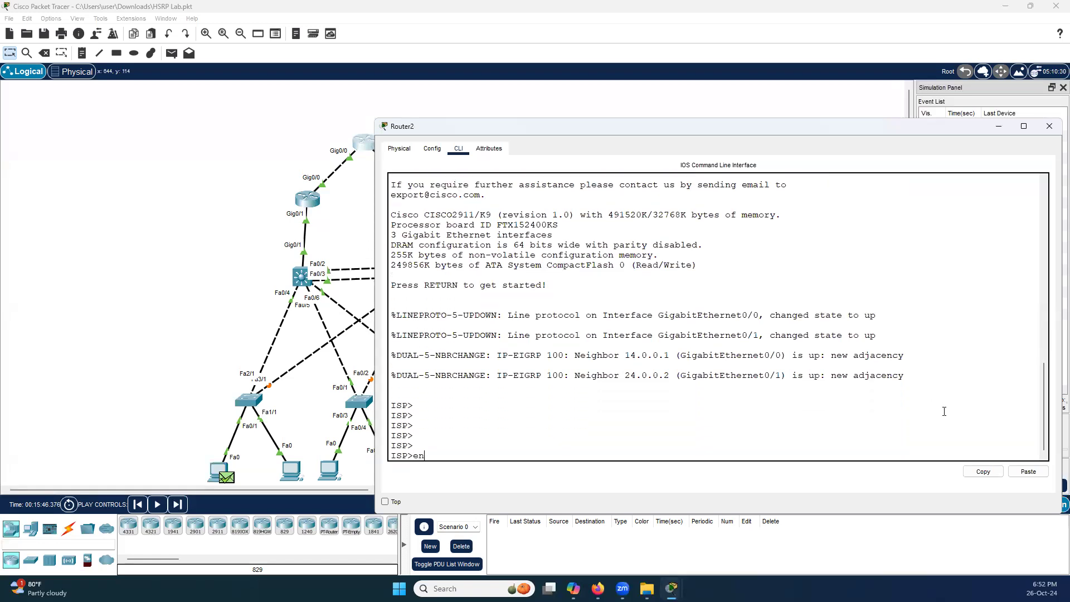
{"action": "key", "text": "Return"}
{"action": "key", "text": "Return"}
{"action": "key", "text": "Return"}
{"action": "key", "text": "Return"}
{"action": "key", "text": "Return"}
{"action": "key", "text": "Return"}
Display the ISP router's full IP routing table and examine the EIGRP metric of the 10.0.2.0/24 route.
{"action": "type", "text": "show "}
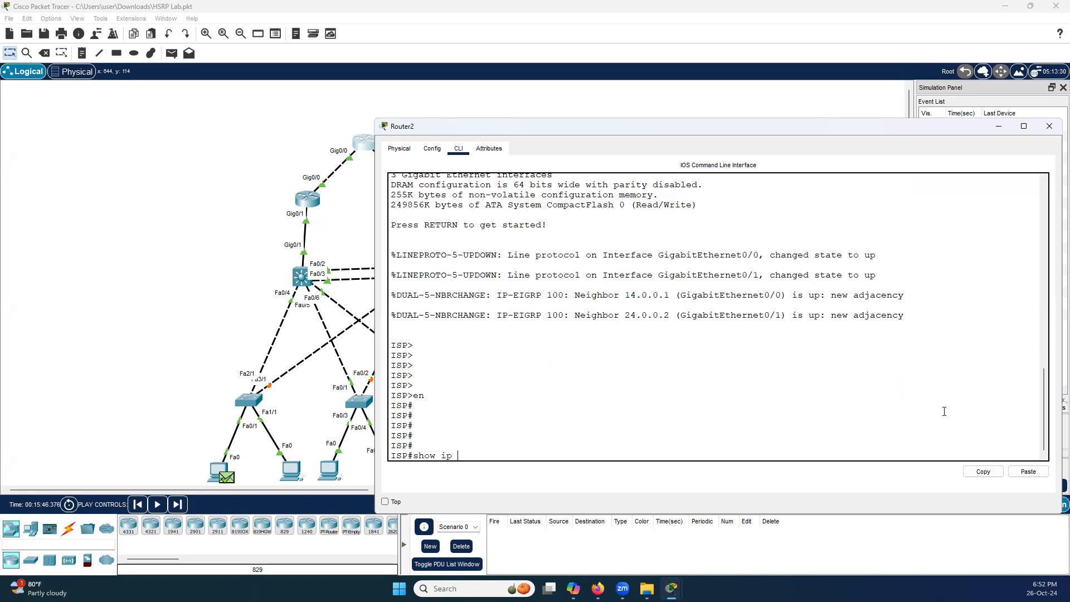
{"action": "type", "text": "ip rout"}
{"action": "key", "text": "Tab"}
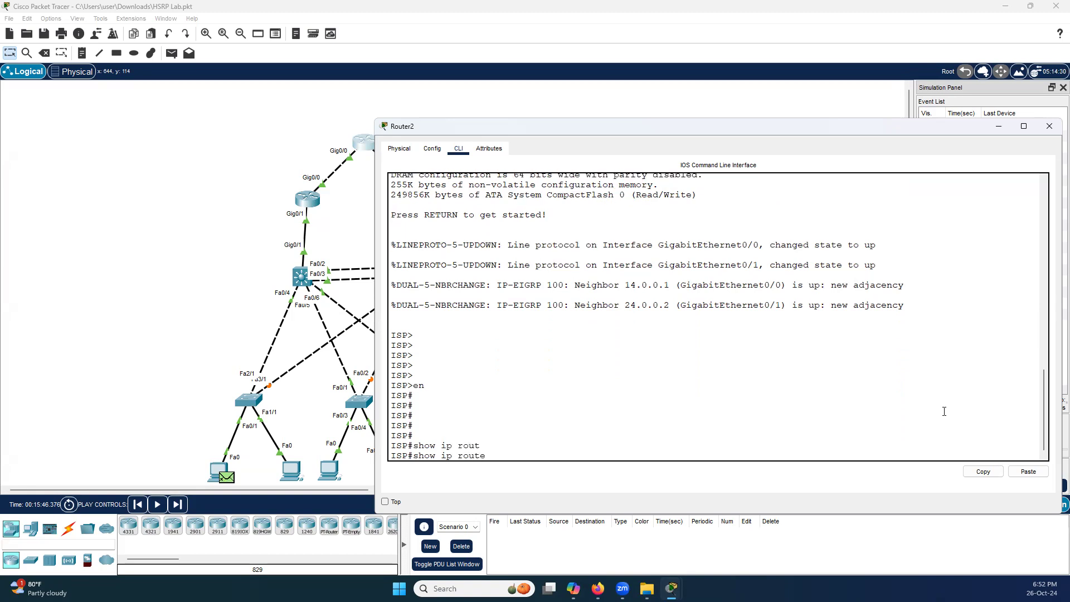
{"action": "key", "text": "Return"}
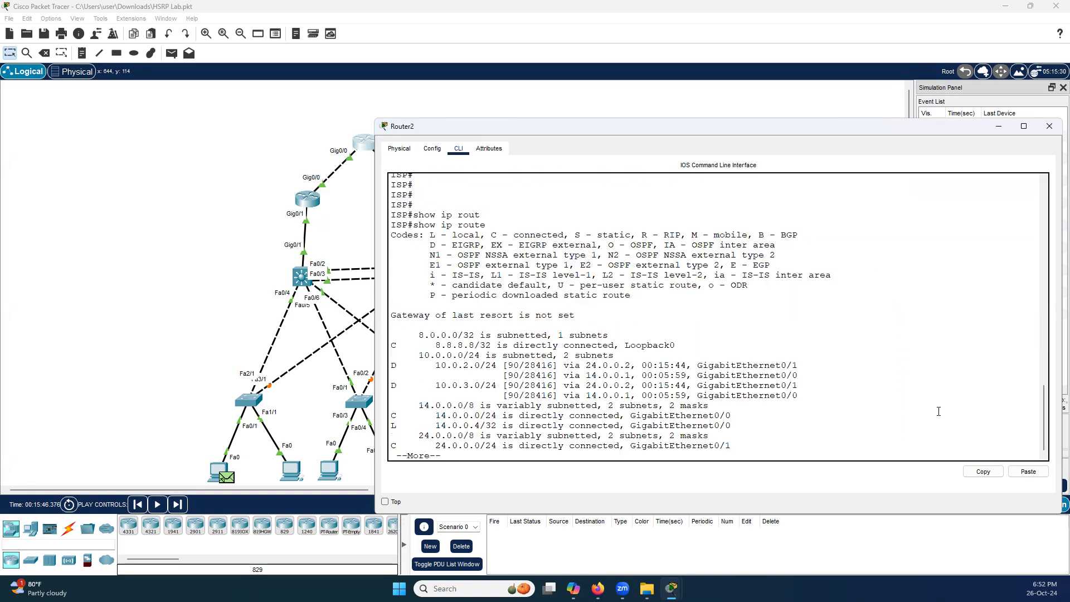
{"action": "key", "text": "Return"}
{"action": "key", "text": "Return"}
{"action": "key", "text": "Return"}
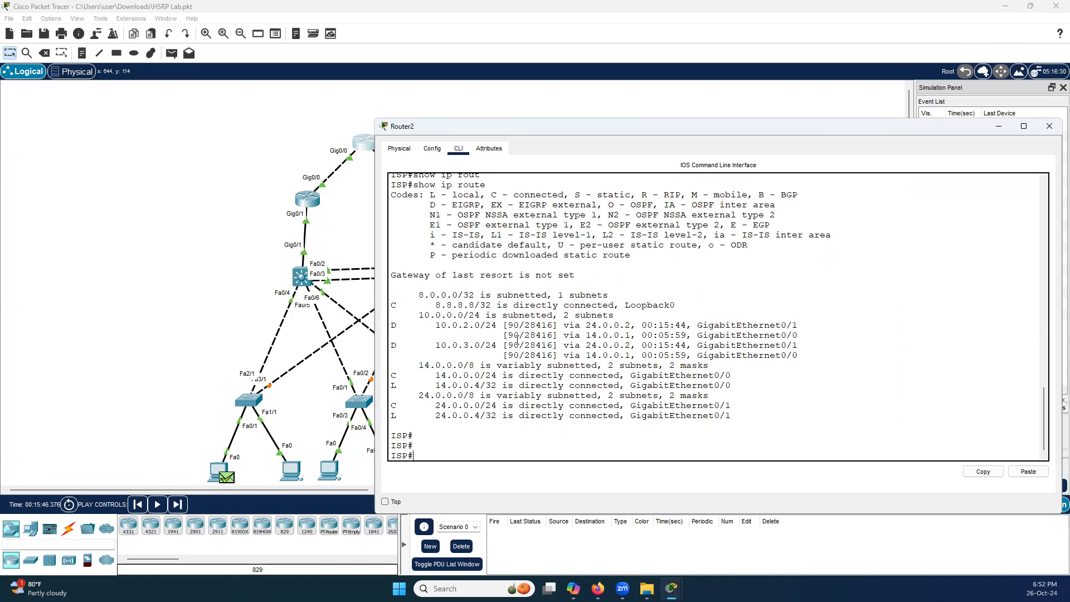
{"action": "left_click_drag", "start_coordinate": [527, 325], "coordinate": [551, 325]}
Enter global configuration mode on the ISP router and select interface gi0/1.
{"action": "left_click", "coordinate": [464, 454]}
{"action": "type", "text": "config t"}
{"action": "key", "text": "Return"}
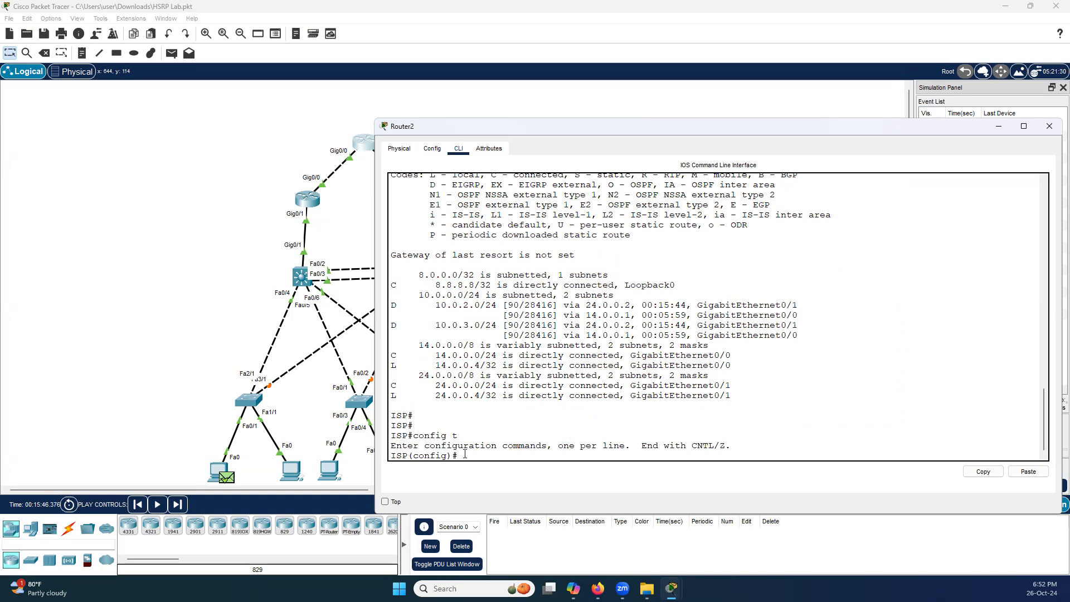
{"action": "left_click_drag", "start_coordinate": [480, 133], "coordinate": [480, 137]}
{"action": "type", "text": "int gi0/"}
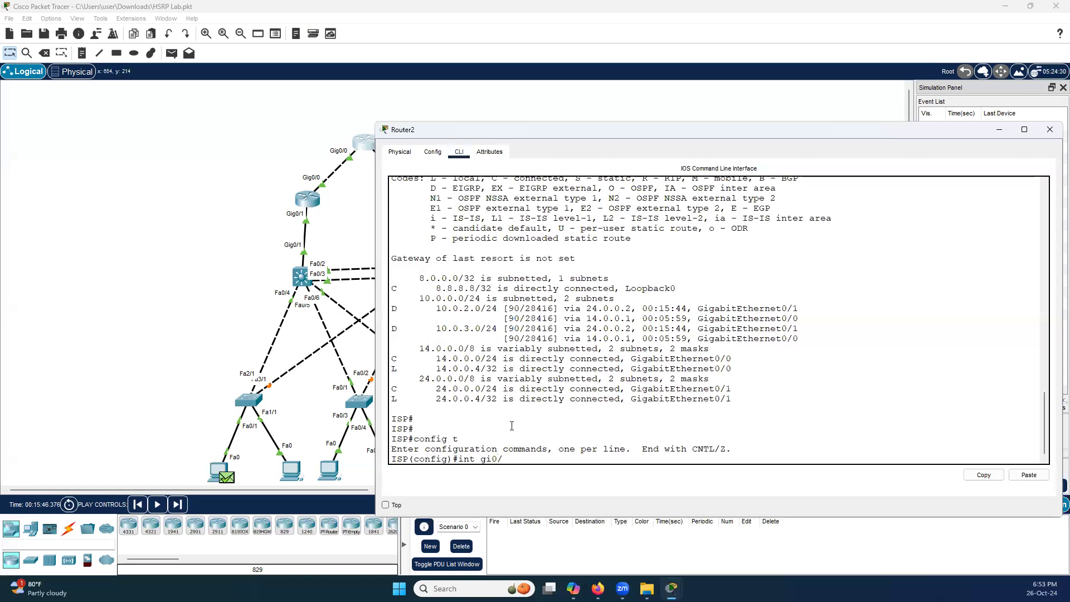
{"action": "key", "text": "Return"}
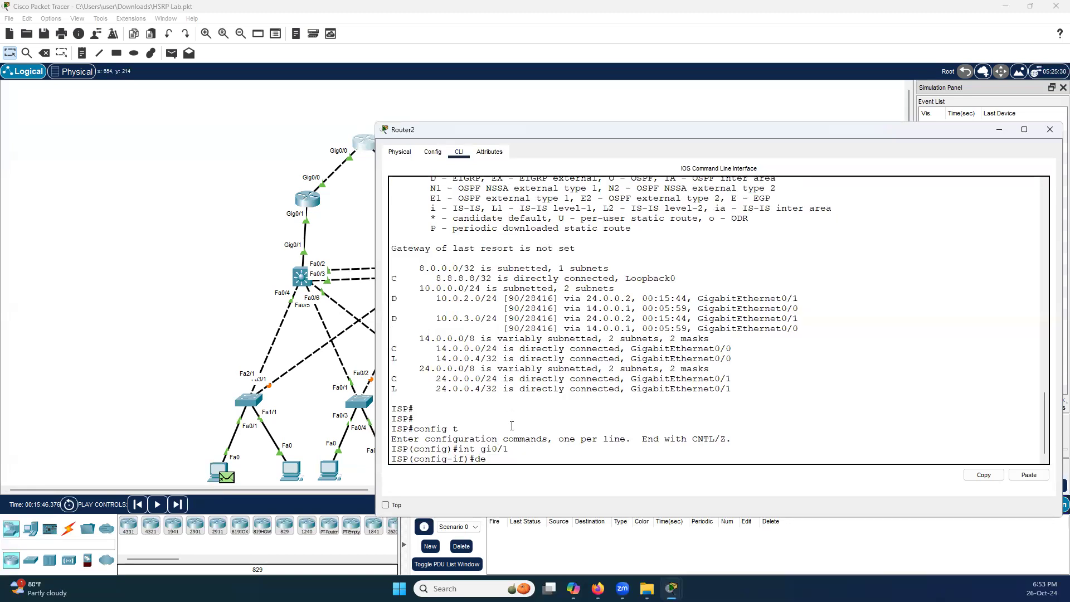
{"action": "key", "text": "Tab"}
{"action": "type", "text": "a"}
{"action": "key", "text": "Tab"}
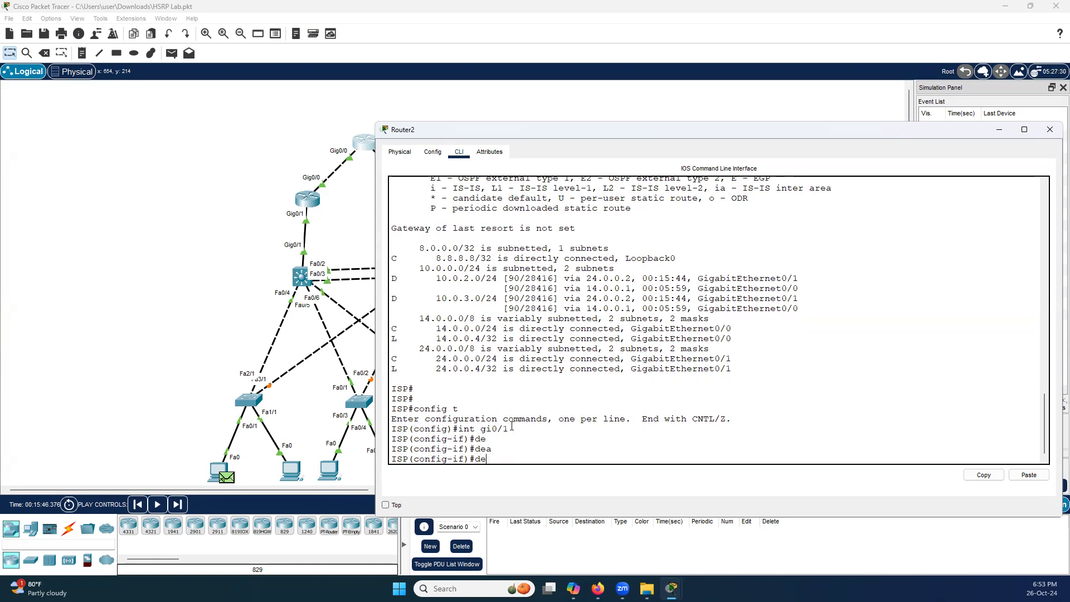
{"action": "type", "text": "a"}
{"action": "key", "text": "Tab"}
{"action": "type", "text": "l"}
{"action": "key", "text": "Tab"}
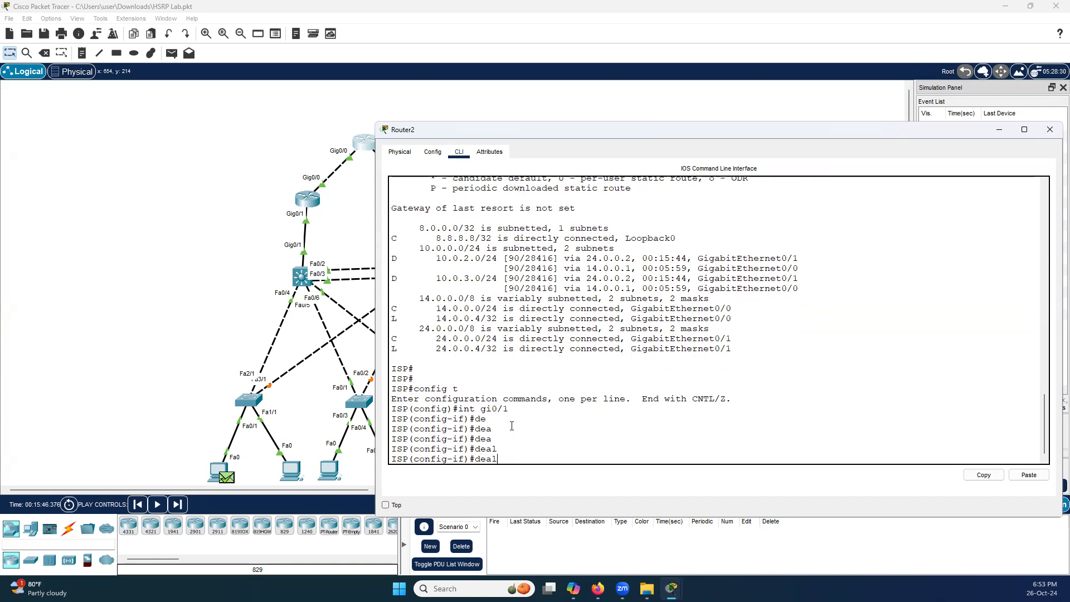
{"action": "key", "text": "BackSpace"}
{"action": "key", "text": "BackSpace"}
{"action": "key", "text": "Tab"}
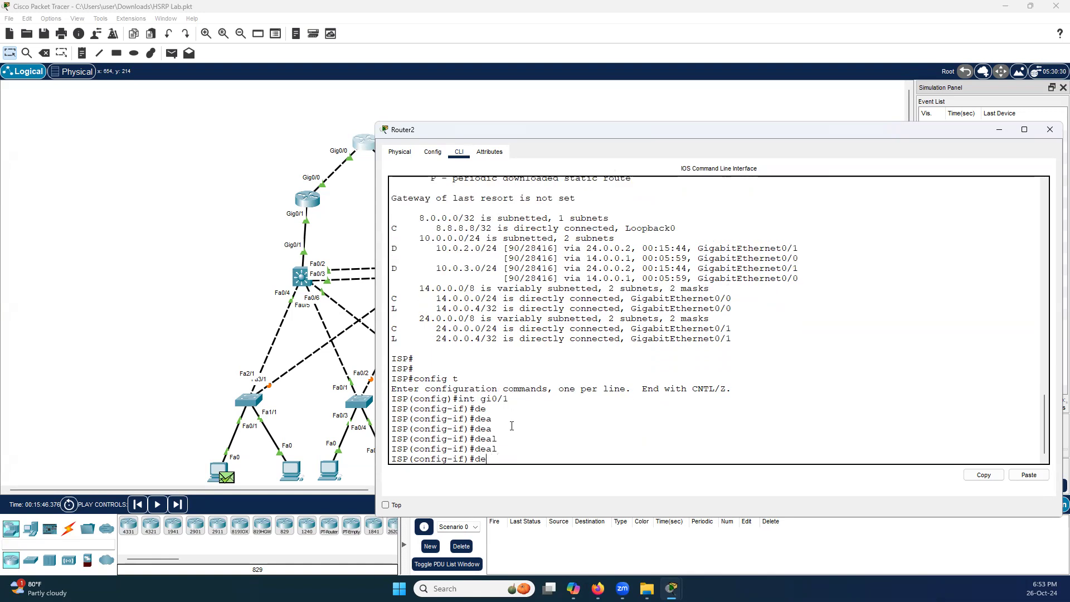
Look up the interface commands starting with d, set gi0/1's delay to 1 and leave configuration mode.
{"action": "type", "text": "?"}
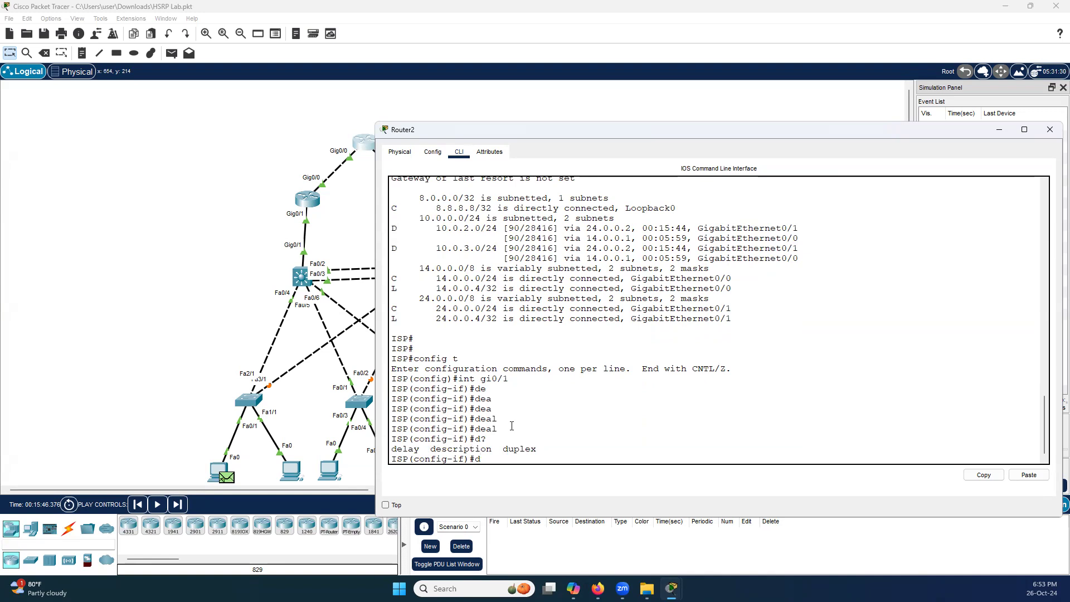
{"action": "type", "text": "el"}
{"action": "key", "text": "Tab"}
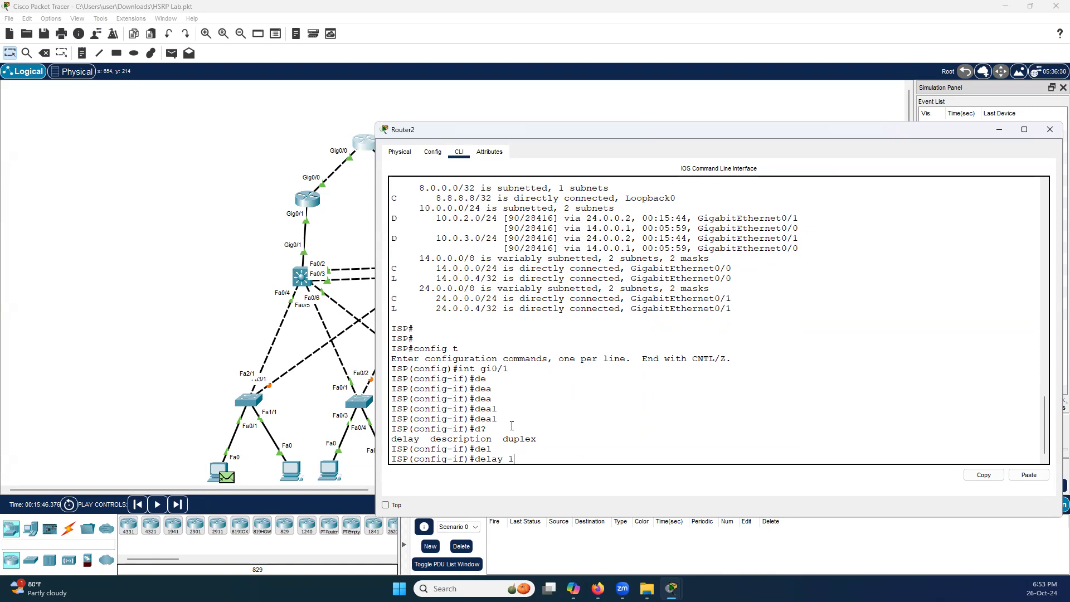
{"action": "key", "text": "Return"}
{"action": "key", "text": "ctrl+z"}
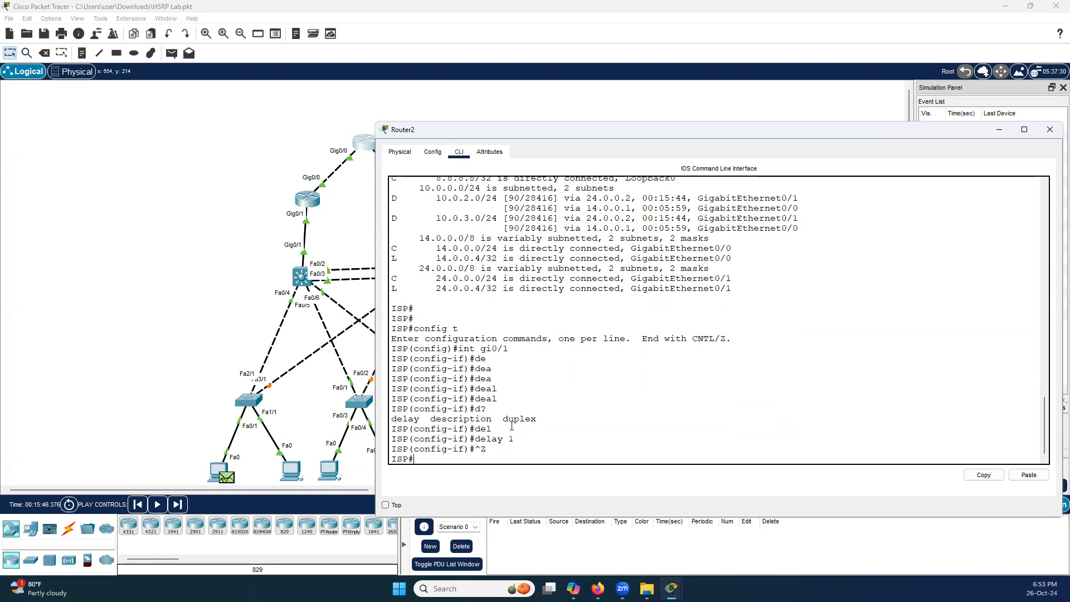
Display the ISP router's IP routing table again and compare the EIGRP routes to 10.0.2.0/24 and 10.0.3.0/24.
{"action": "type", "text": "show ip route"}
{"action": "key", "text": "Return"}
{"action": "key", "text": "Up"}
{"action": "key", "text": "Up"}
{"action": "key", "text": "Up"}
{"action": "key", "text": "Up"}
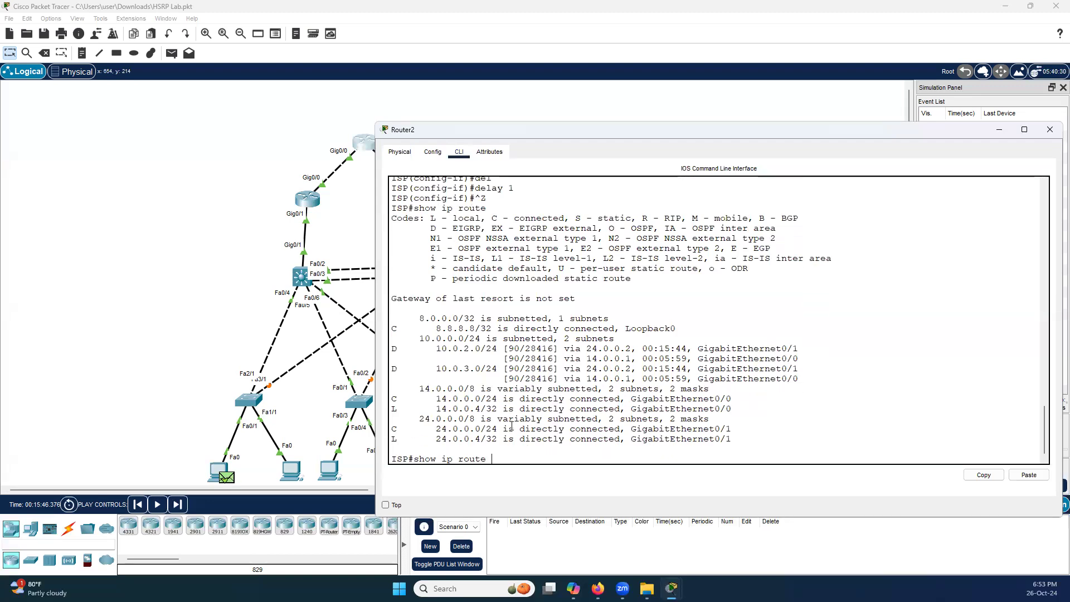
Enter global configuration mode on the ISP router and select interface gi0/1.
{"action": "key", "text": "BackSpace"}
{"action": "key", "text": "BackSpace"}
{"action": "type", "text": "config t"}
{"action": "key", "text": "Return"}
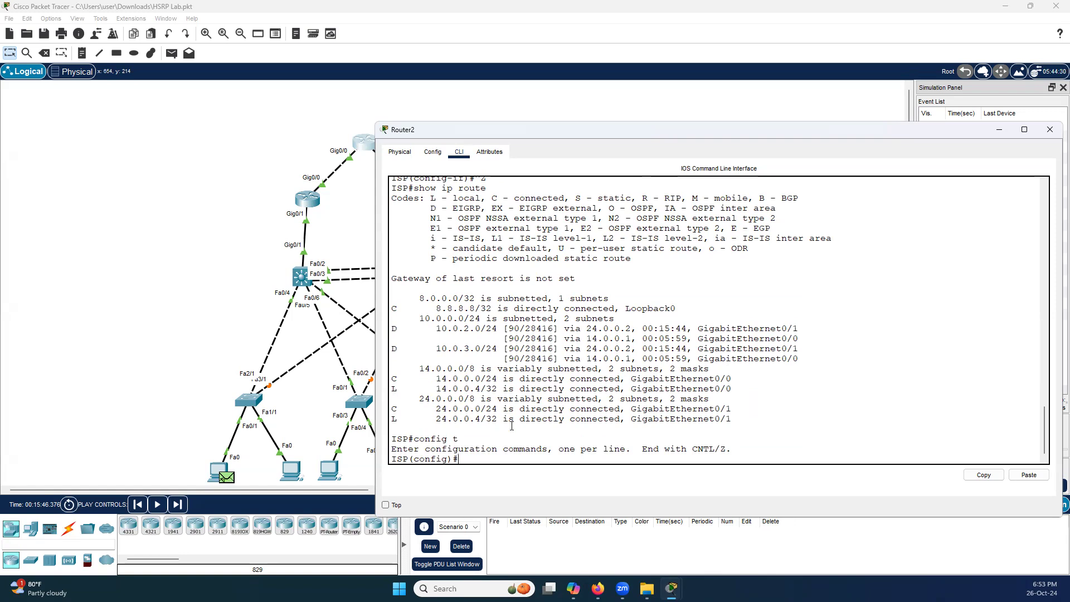
{"action": "type", "text": "delay 1"}
{"action": "key", "text": "Up"}
{"action": "key", "text": "Return"}
{"action": "key", "text": "Up"}
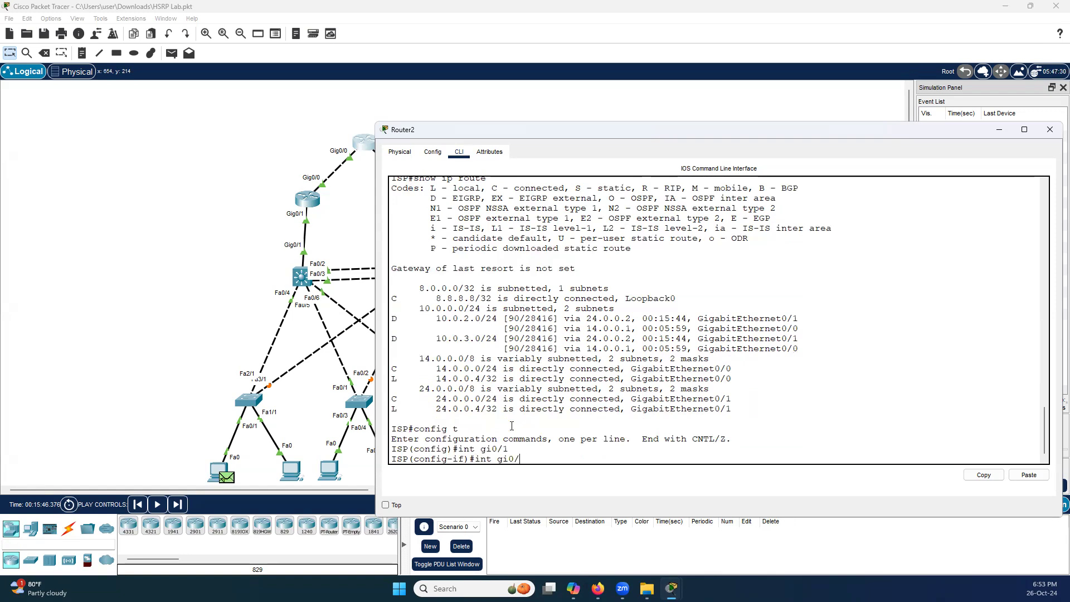
{"action": "type", "text": "1"}
{"action": "key", "text": "Return"}
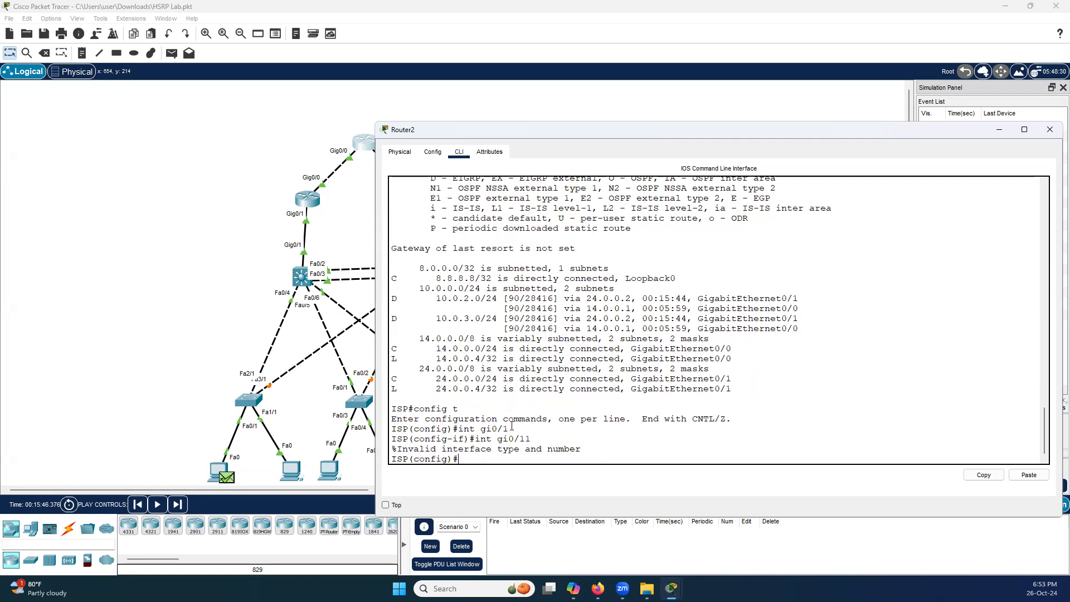
{"action": "key", "text": "Up"}
{"action": "key", "text": "BackSpace"}
{"action": "key", "text": "Return"}
Set the delay of gi0/1 to 11 and return to privileged EXEC mode.
{"action": "key", "text": "Up"}
{"action": "key", "text": "Up"}
{"action": "key", "text": "Up"}
{"action": "type", "text": "1"}
{"action": "key", "text": "Return"}
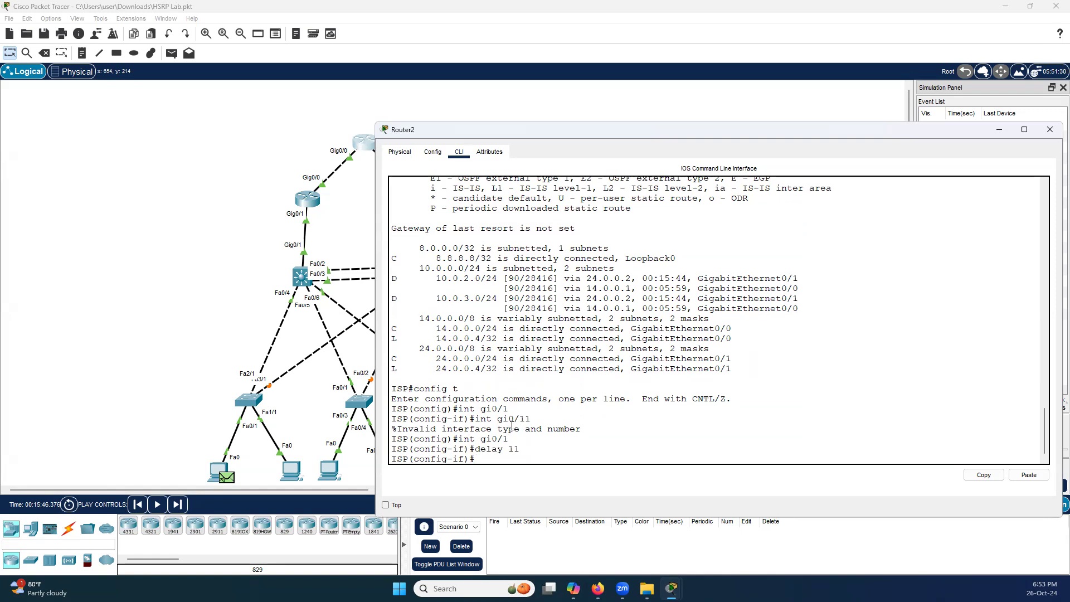
{"action": "key", "text": "ctrl+z"}
{"action": "key", "text": "Return"}
{"action": "key", "text": "Return"}
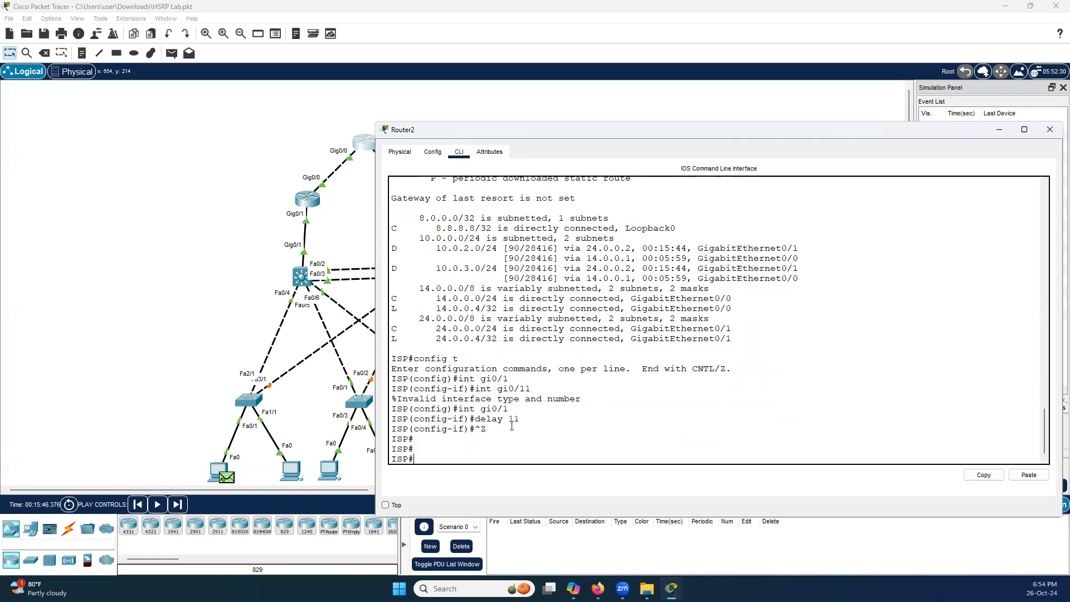
Display the ISP router's IP routing table with the new gi0/1 delay and check the EIGRP next hops.
{"action": "type", "text": "shiw"}
{"action": "key", "text": "BackSpace"}
{"action": "key", "text": "BackSpace"}
{"action": "key", "text": "BackSpace"}
{"action": "key", "text": "BackSpace"}
{"action": "type", "text": "u"}
{"action": "key", "text": "Tab"}
{"action": "key", "text": "Return"}
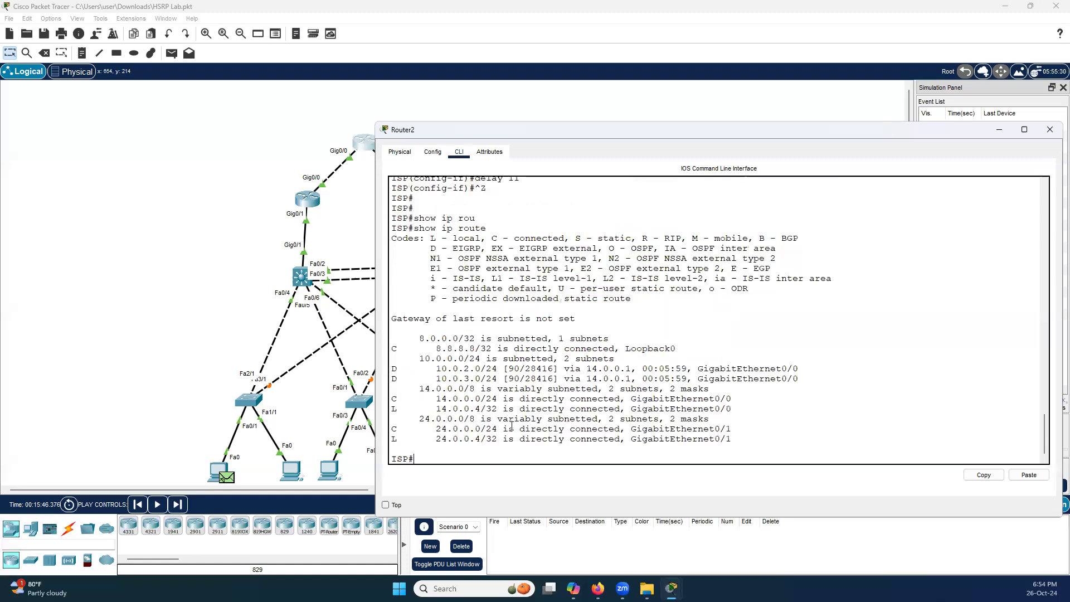
{"action": "key", "text": "Return"}
{"action": "key", "text": "Return"}
{"action": "key", "text": "Return"}
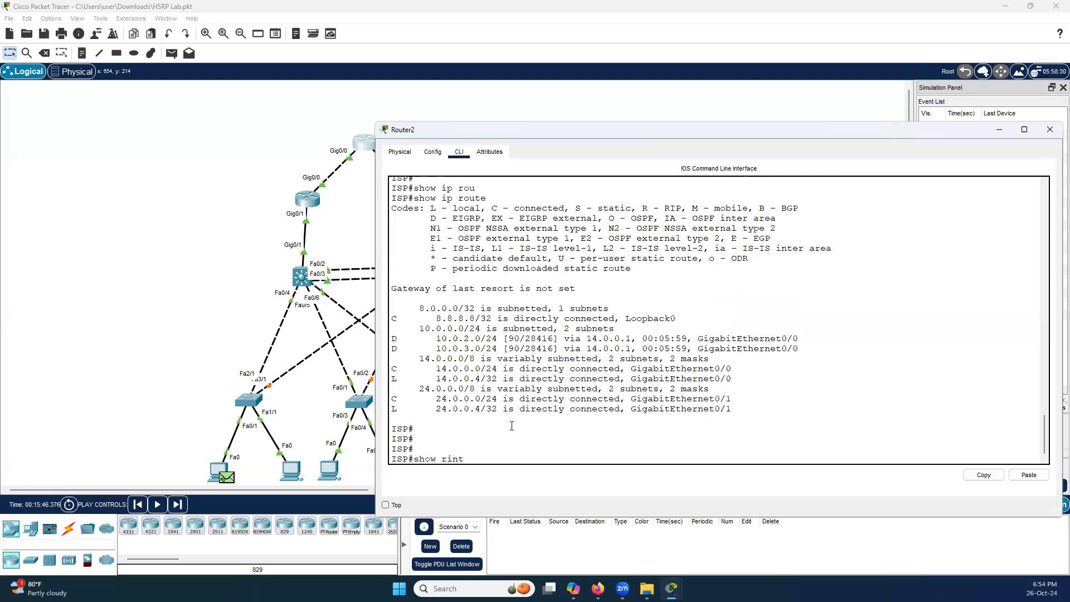
Show the details of interface gi0/1, examine its delay value and page through to the end of the output.
{"action": "key", "text": "BackSpace"}
{"action": "type", "text": "int gi0/1"}
{"action": "key", "text": "Return"}
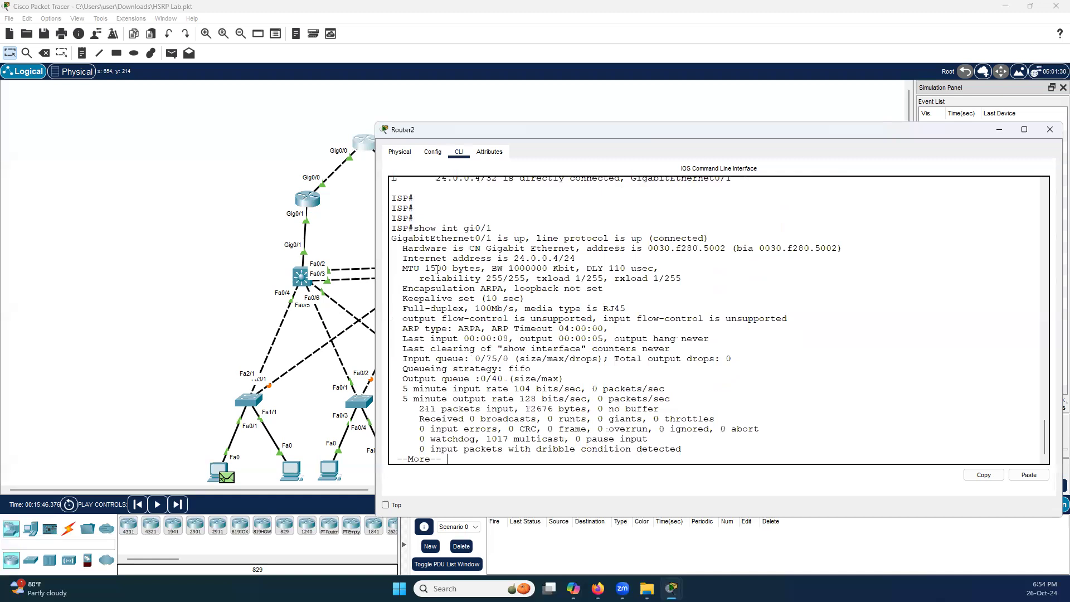
{"action": "left_click_drag", "start_coordinate": [403, 268], "coordinate": [660, 268]}
{"action": "left_click_drag", "start_coordinate": [586, 268], "coordinate": [654, 269]}
{"action": "scroll", "coordinate": [582, 384], "scroll_direction": "down", "scroll_amount": 1}
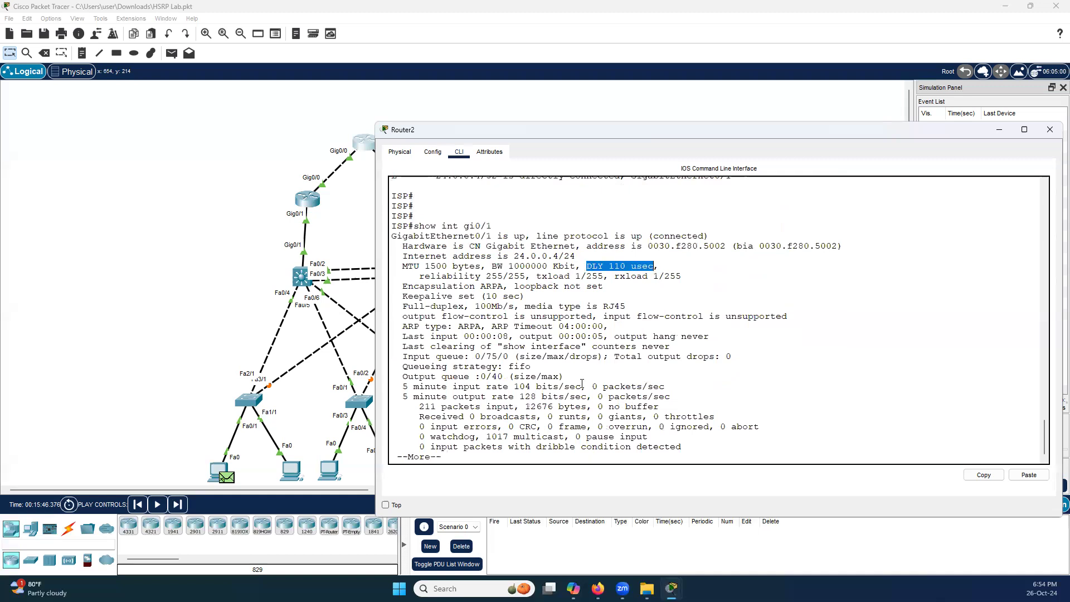
{"action": "left_click", "coordinate": [533, 457]}
{"action": "key", "text": "Return"}
{"action": "key", "text": "Return"}
{"action": "key", "text": "Return"}
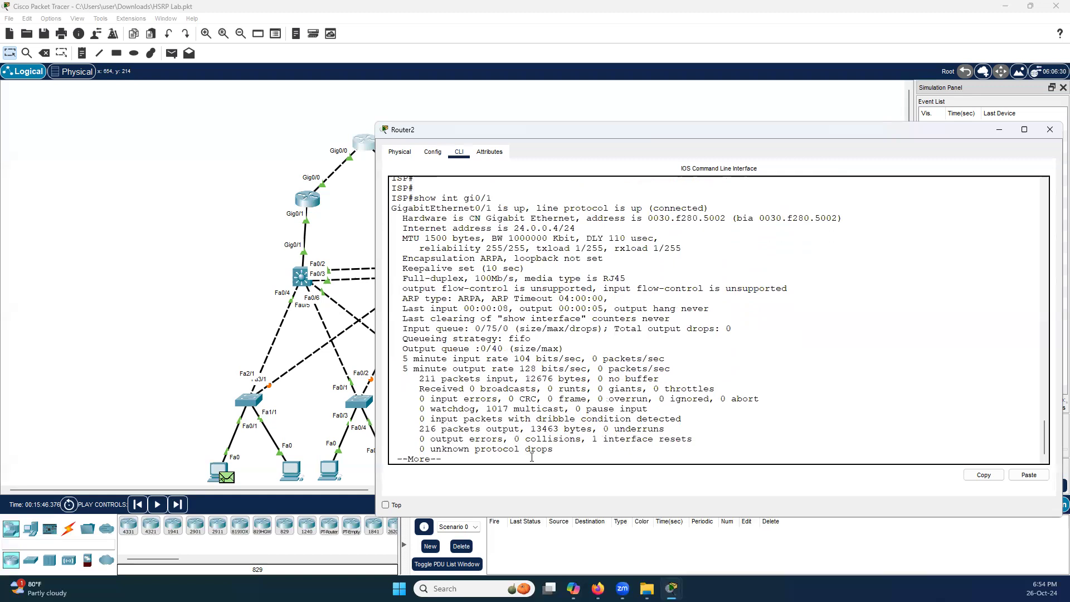
{"action": "key", "text": "Return"}
Show the details of interface gi0/0 and examine its bandwidth and delay values for comparison.
{"action": "key", "text": "Up"}
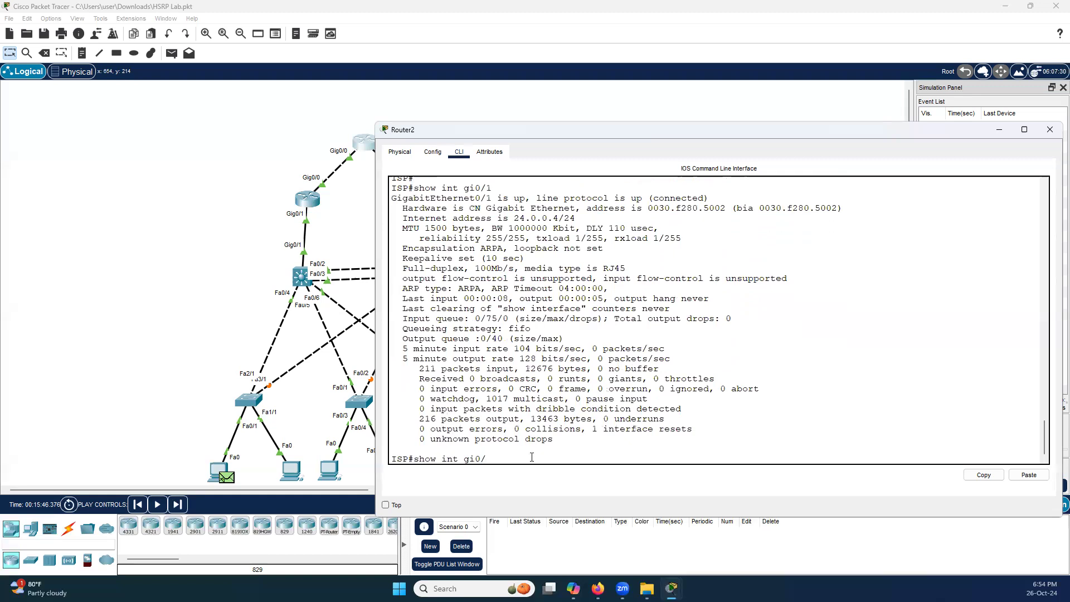
{"action": "type", "text": "0"}
{"action": "key", "text": "Return"}
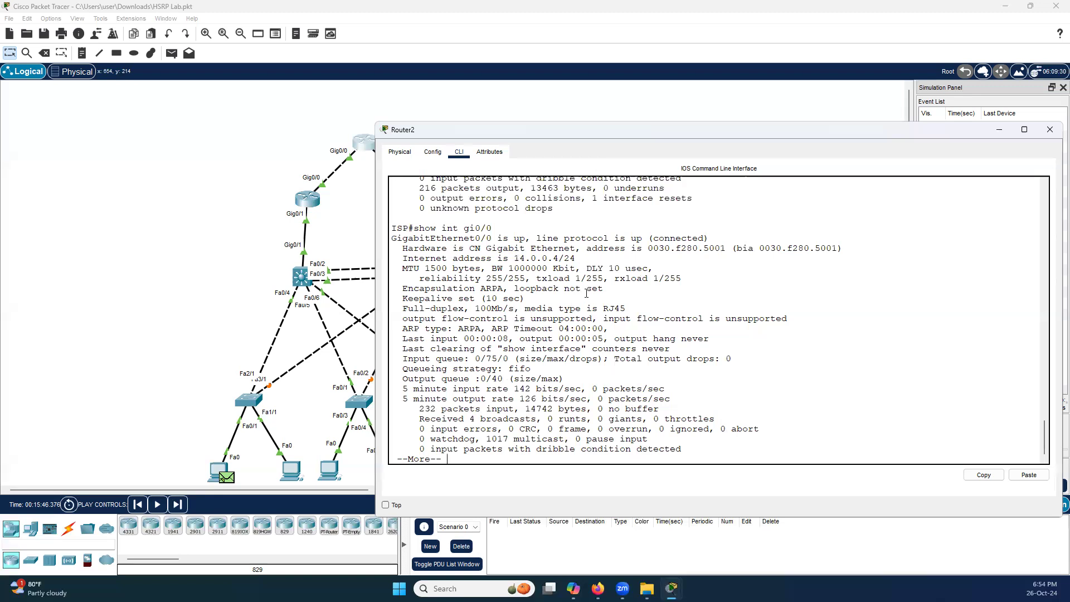
{"action": "left_click_drag", "start_coordinate": [608, 269], "coordinate": [651, 269]}
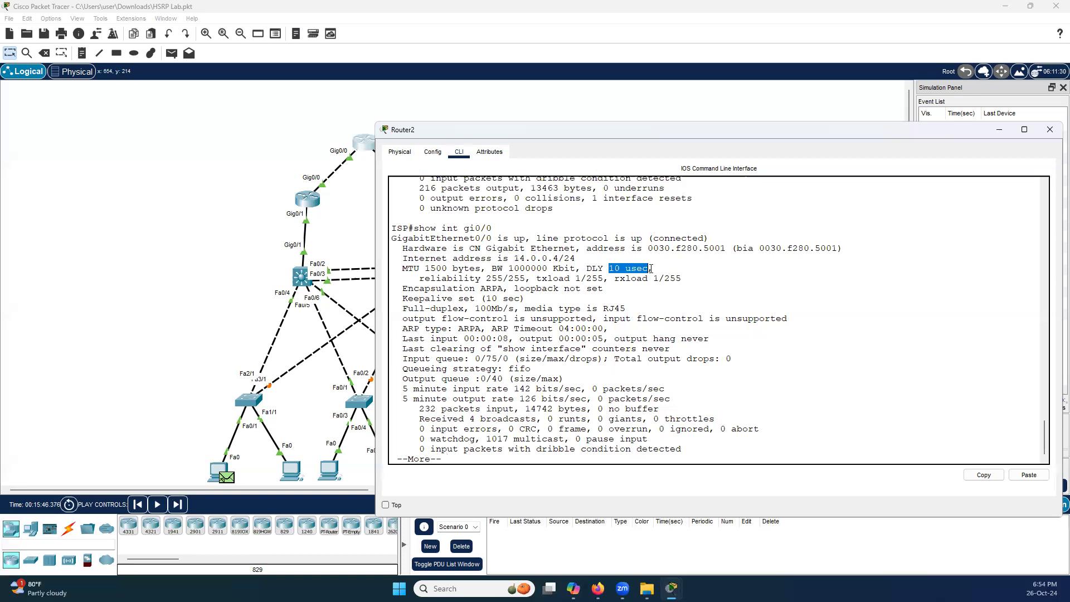
{"action": "left_click_drag", "start_coordinate": [599, 269], "coordinate": [394, 269]}
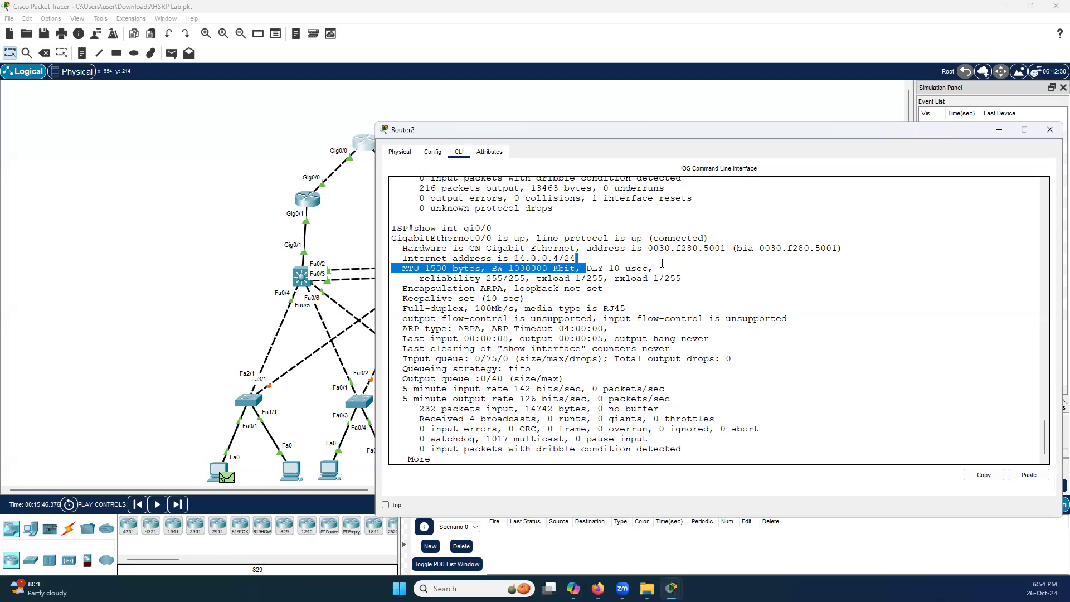
{"action": "left_click_drag", "start_coordinate": [631, 269], "coordinate": [653, 268]}
{"action": "left_click", "coordinate": [484, 456]}
{"action": "key", "text": "space"}
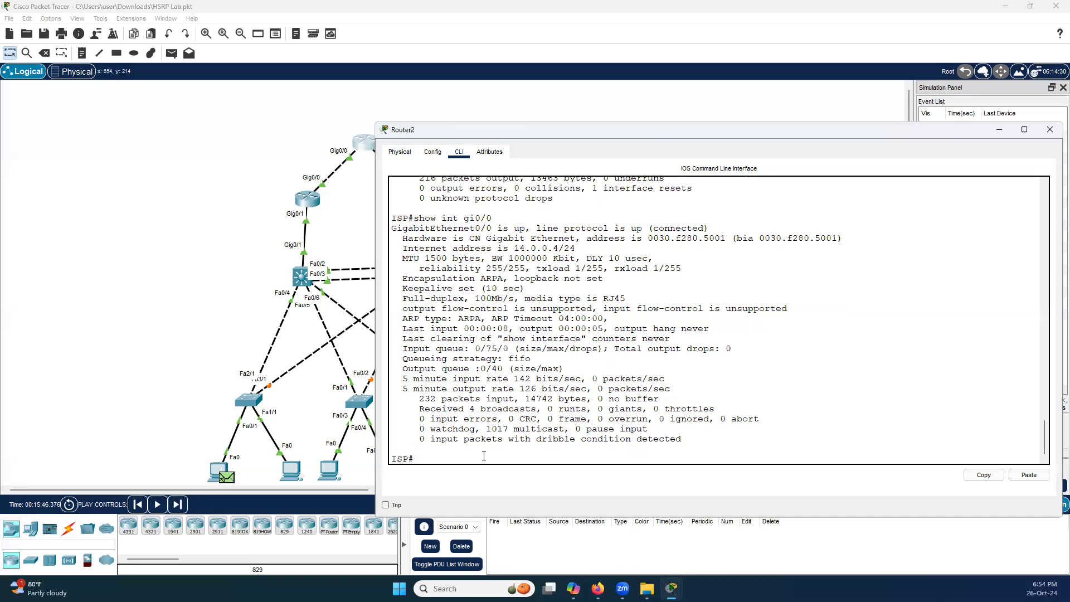
Look up the range and unit of the delay command under interface gi0/1, then leave configuration mode without changing it.
{"action": "type", "text": "config t"}
{"action": "key", "text": "Return"}
{"action": "type", "text": "int gi0/1"}
{"action": "key", "text": "Return"}
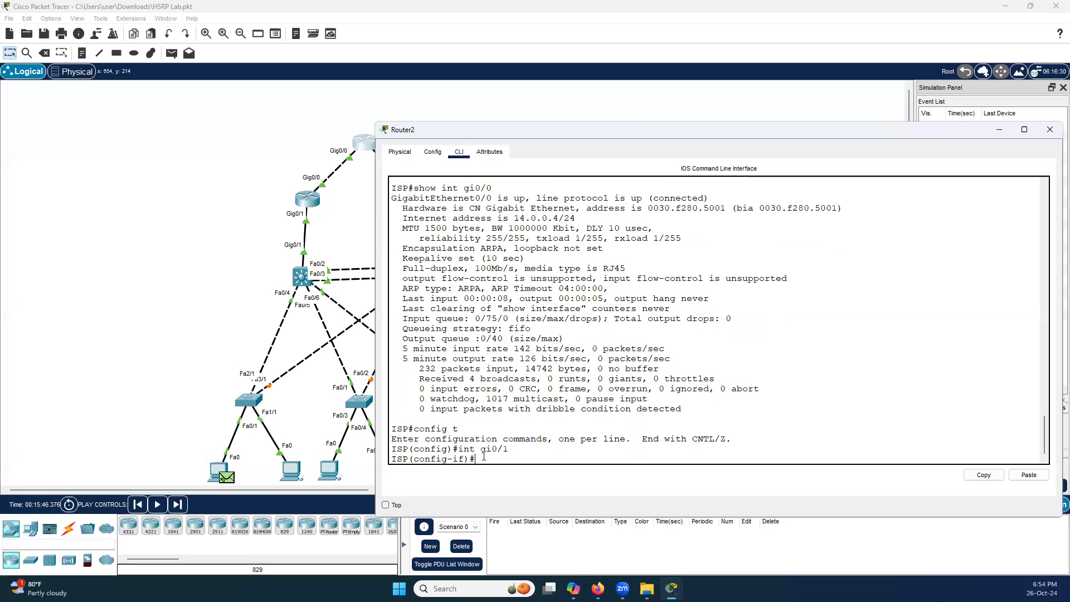
{"action": "type", "text": "del"}
{"action": "key", "text": "Tab"}
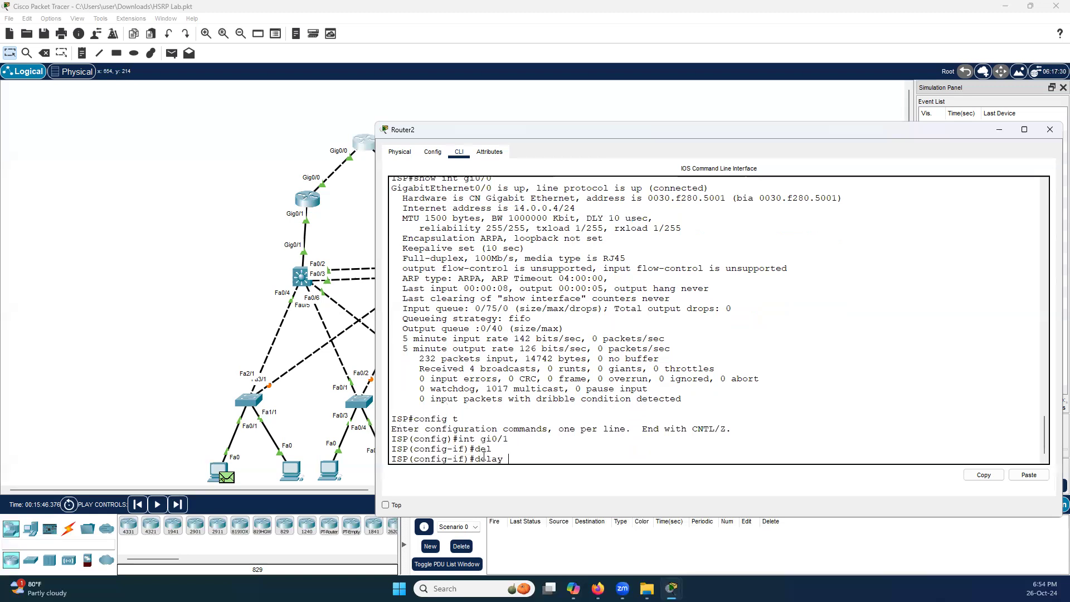
{"action": "type", "text": "?"}
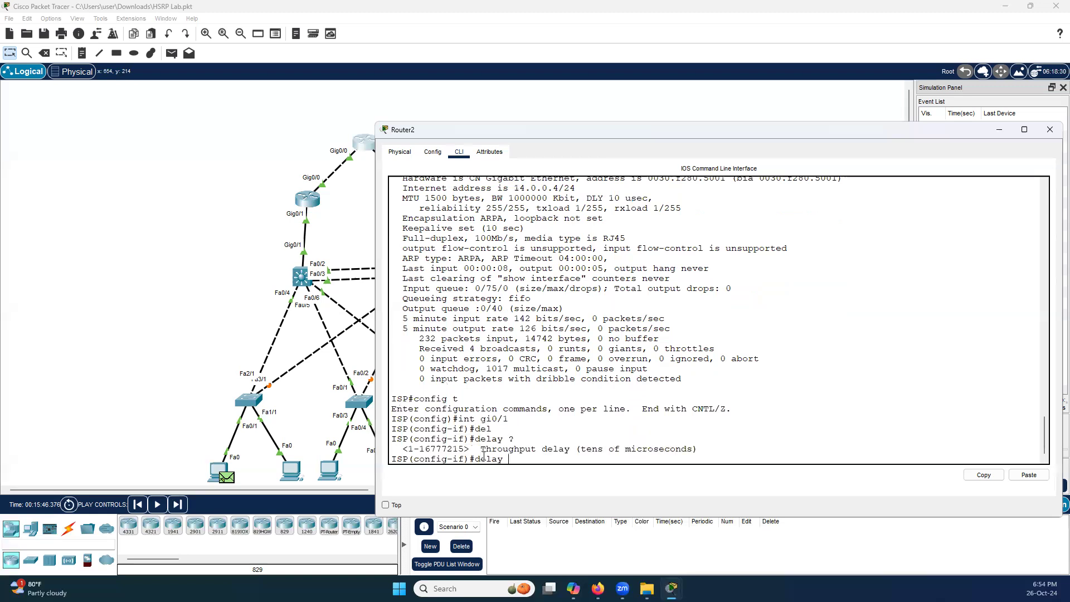
{"action": "left_click_drag", "start_coordinate": [620, 453], "coordinate": [687, 453]}
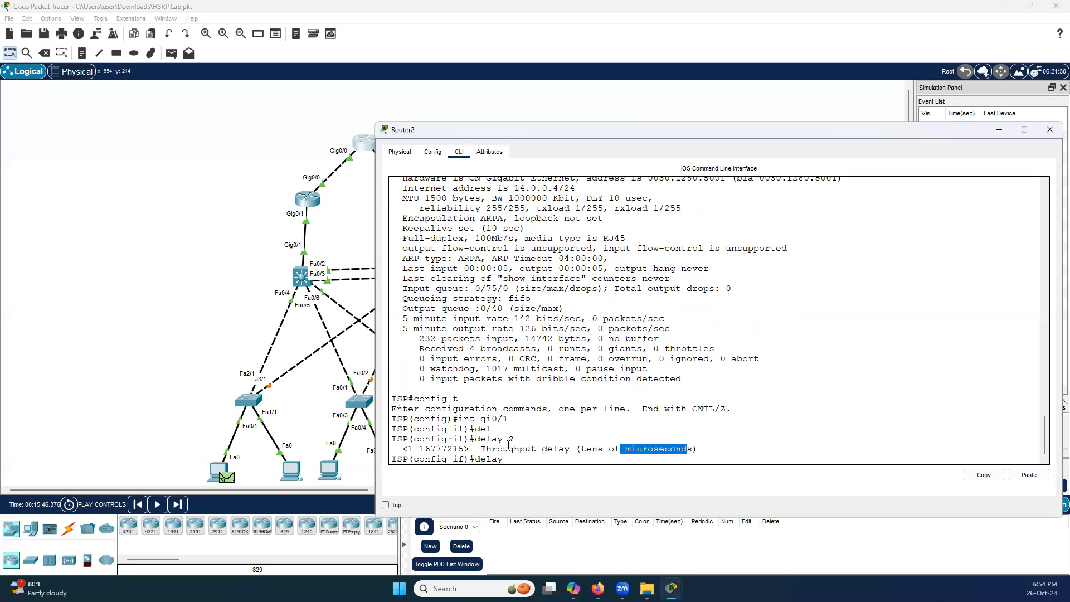
{"action": "left_click", "coordinate": [518, 462]}
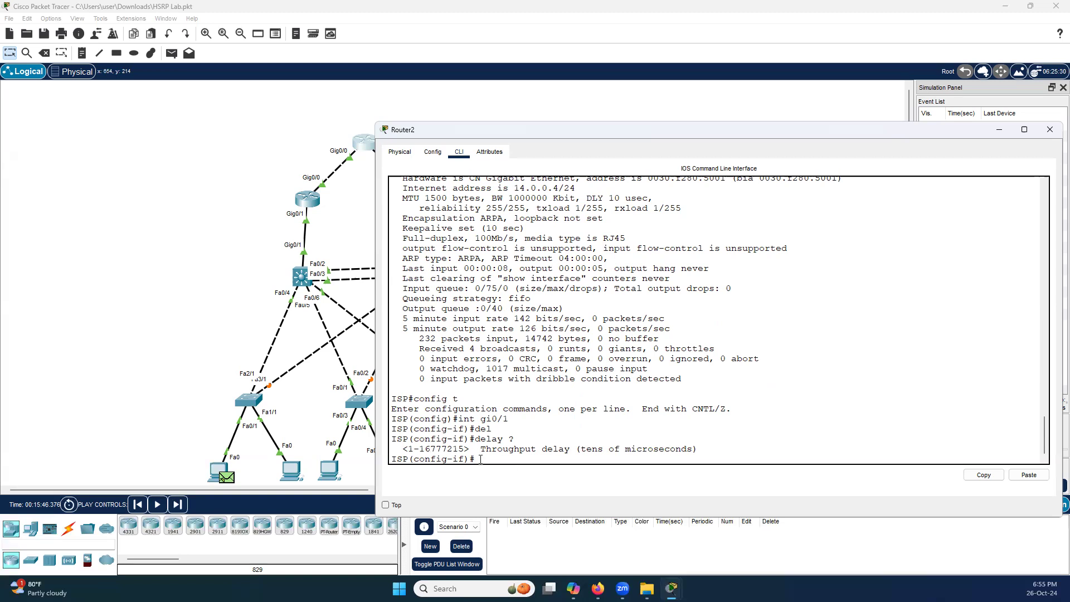
{"action": "key", "text": "Return"}
{"action": "key", "text": "Return"}
{"action": "key", "text": "ctrl+z"}
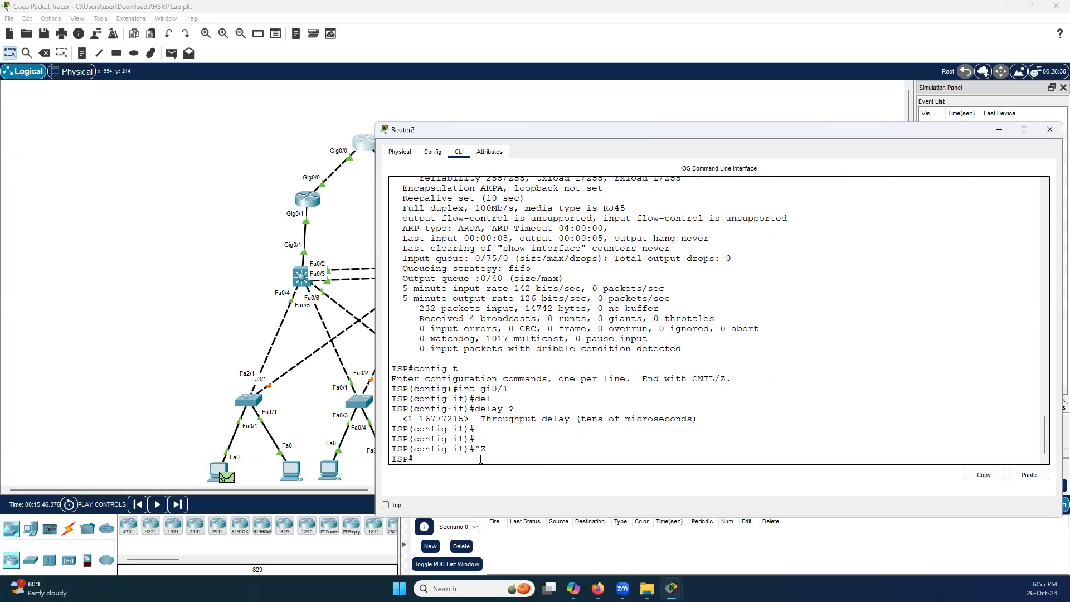
Advance the simulation event by event to follow PC0's next ping to 8.8.8.8 and its reply back through Switch2.
{"action": "left_click", "coordinate": [160, 430]}
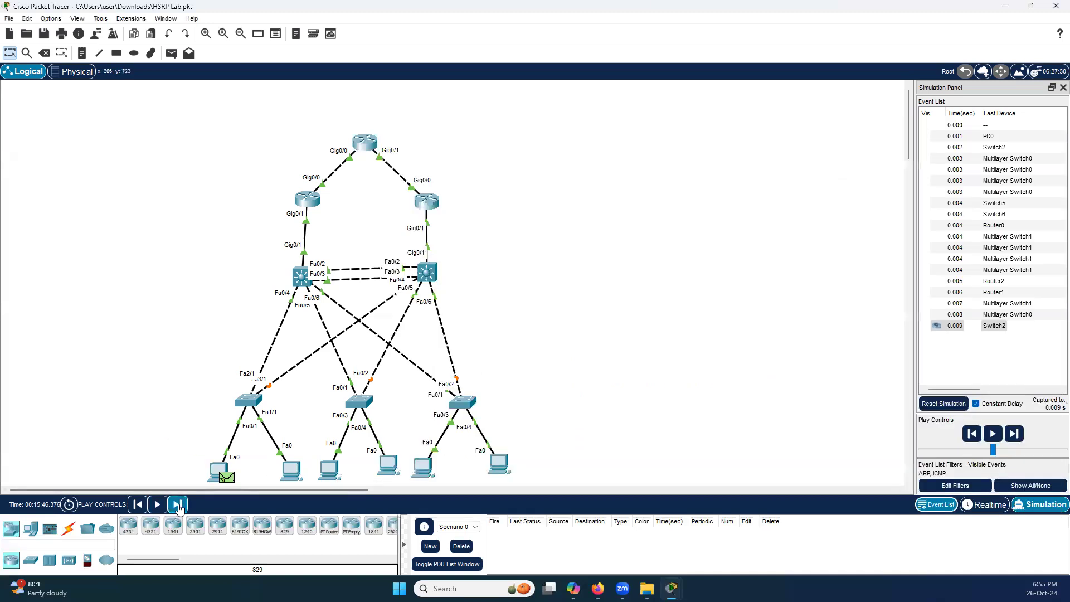
{"action": "left_click", "coordinate": [178, 505]}
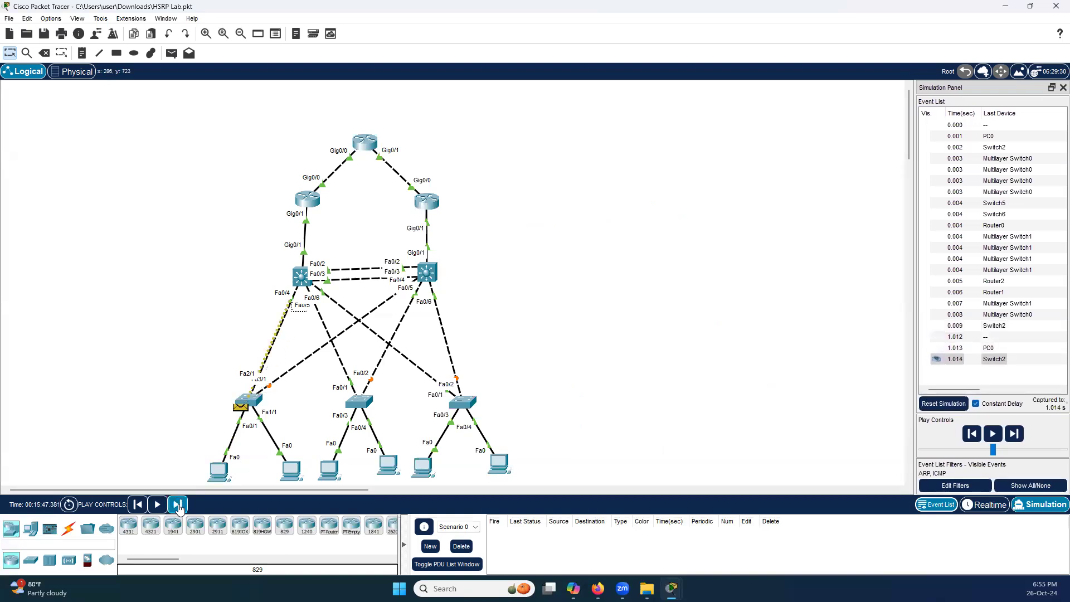
{"action": "left_click", "coordinate": [178, 505]}
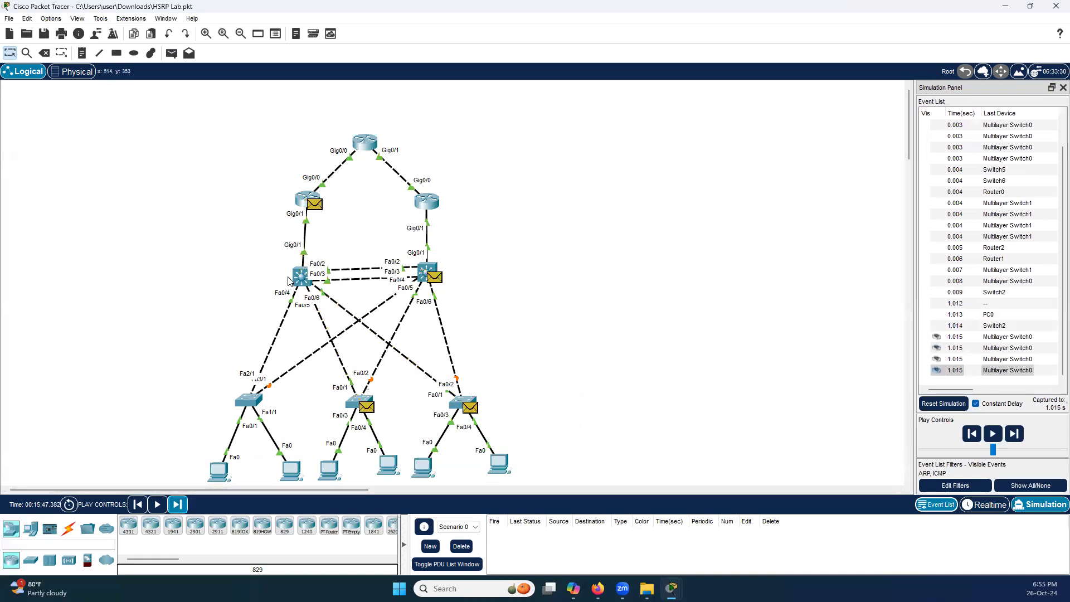
{"action": "left_click", "coordinate": [179, 505]}
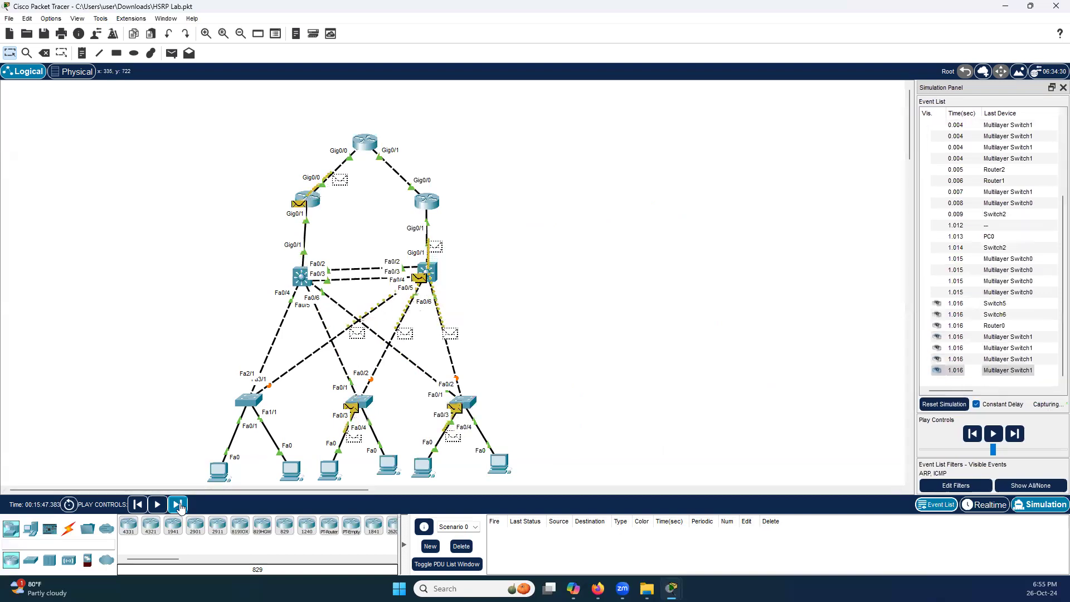
{"action": "left_click", "coordinate": [178, 505]}
{"action": "left_click", "coordinate": [178, 505]}
{"action": "left_click", "coordinate": [178, 505]}
{"action": "left_click", "coordinate": [179, 505]}
{"action": "left_click", "coordinate": [178, 505]}
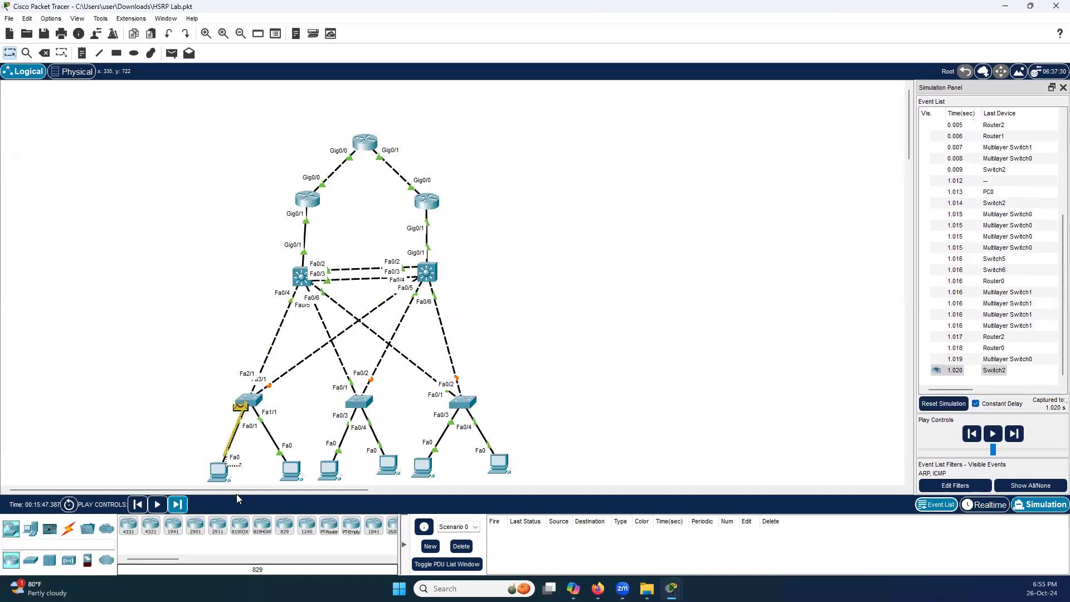
Check the latest ping reply times in PC0's command prompt and minimize its window.
{"action": "left_click", "coordinate": [218, 471]}
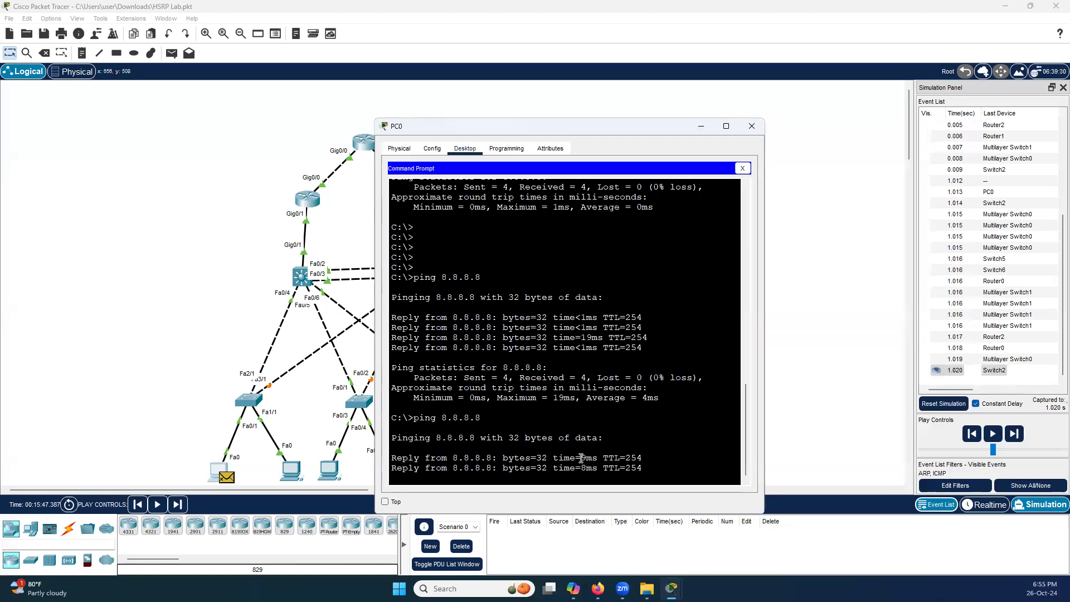
{"action": "left_click_drag", "start_coordinate": [582, 468], "coordinate": [593, 470]}
{"action": "left_click", "coordinate": [699, 128]}
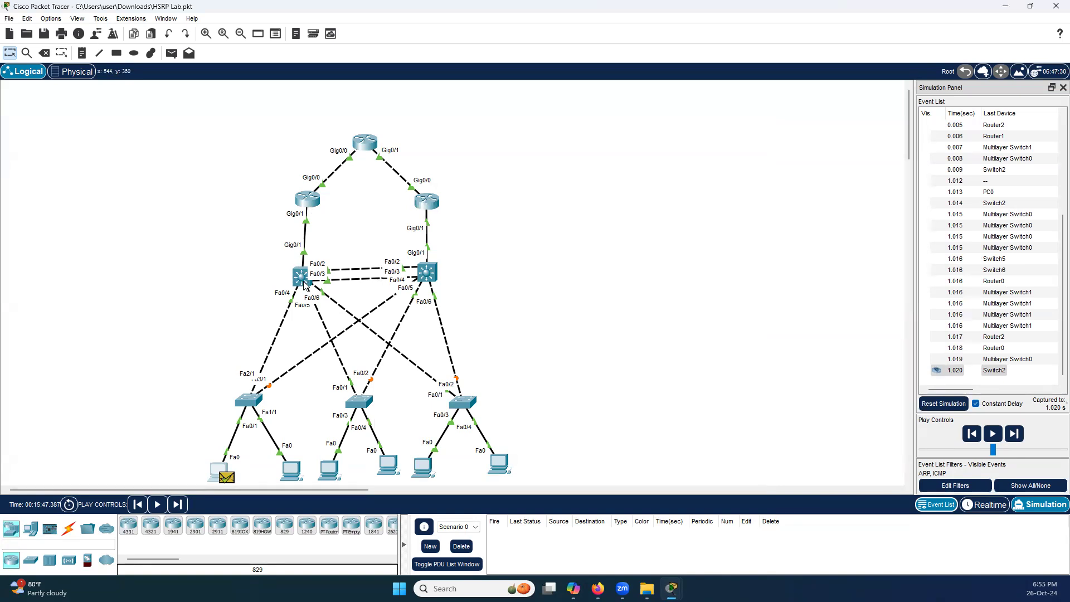
{"action": "mouse_move", "coordinate": [304, 285]}
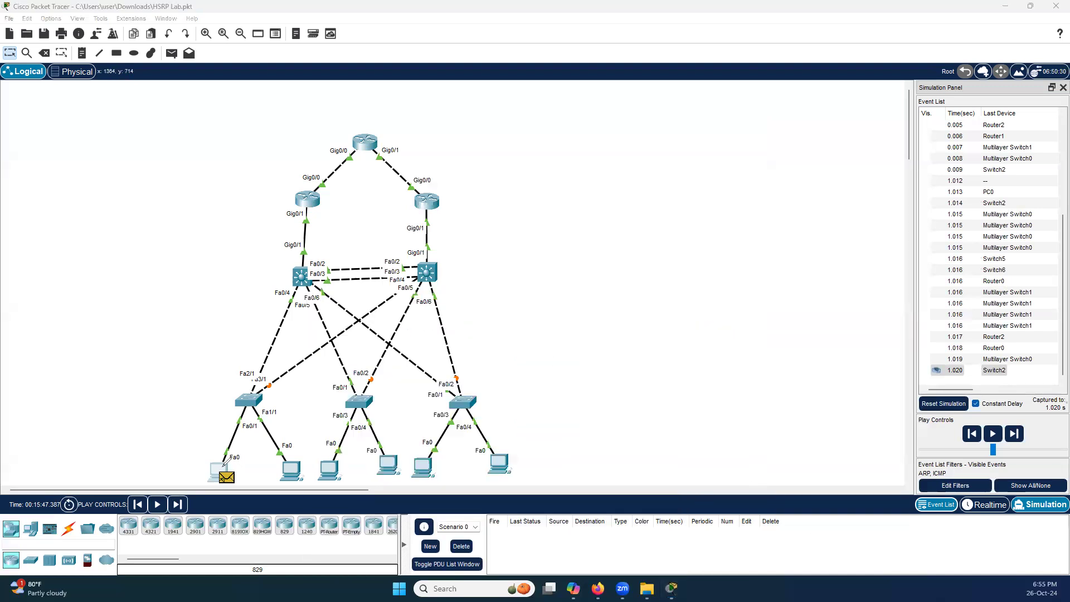
{"action": "left_click_drag", "start_coordinate": [237, 462], "coordinate": [239, 462]}
{"action": "left_click_drag", "start_coordinate": [230, 453], "coordinate": [296, 215]}
{"action": "mouse_move", "coordinate": [287, 282]}
{"action": "left_mouse_down"}
{"action": "mouse_move", "coordinate": [430, 246]}
{"action": "mouse_move", "coordinate": [437, 222]}
{"action": "left_mouse_up"}
{"action": "mouse_move", "coordinate": [345, 186]}
{"action": "left_mouse_down"}
{"action": "mouse_move", "coordinate": [331, 206]}
{"action": "mouse_move", "coordinate": [350, 206]}
{"action": "left_mouse_up"}
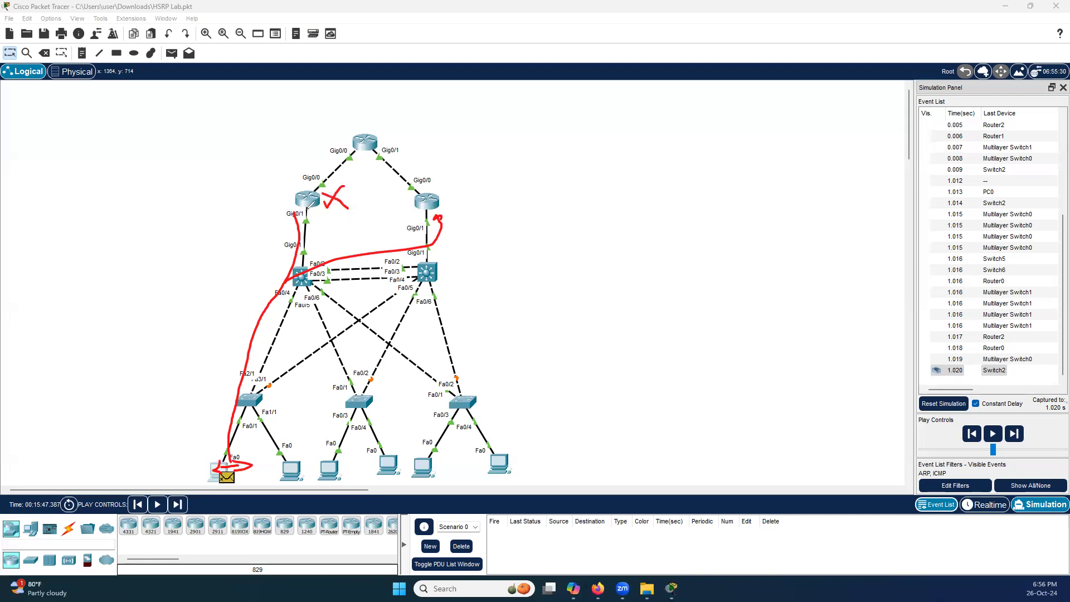
{"action": "left_click", "coordinate": [305, 209]}
{"action": "left_click_drag", "start_coordinate": [315, 215], "coordinate": [377, 214]}
{"action": "left_click_drag", "start_coordinate": [302, 267], "coordinate": [306, 263]}
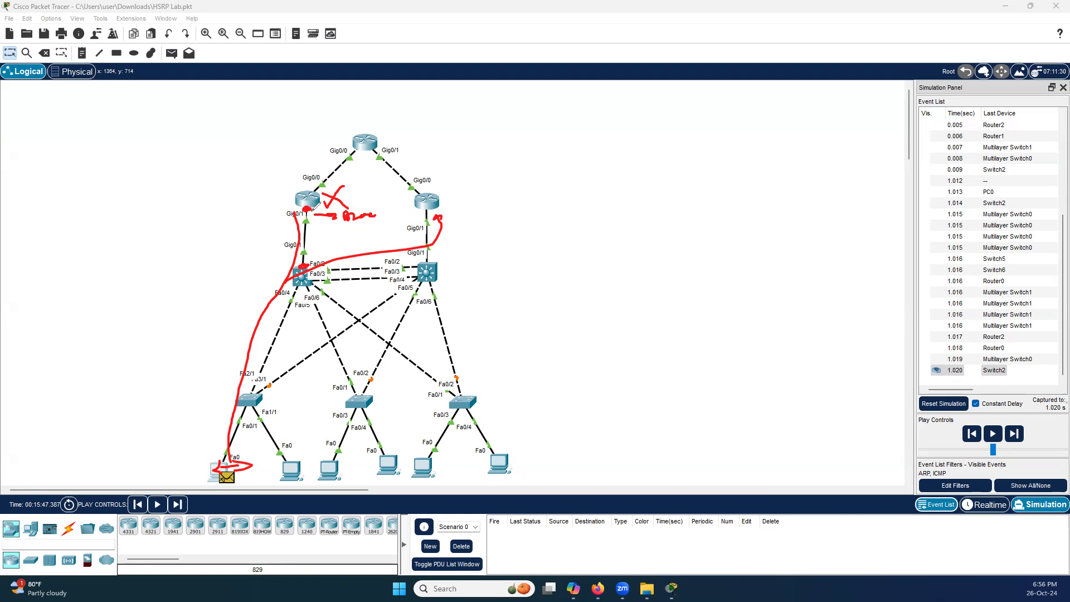
{"action": "left_click_drag", "start_coordinate": [344, 226], "coordinate": [370, 224]}
{"action": "mouse_move", "coordinate": [444, 210]}
{"action": "left_mouse_down"}
{"action": "mouse_move", "coordinate": [457, 211]}
{"action": "mouse_move", "coordinate": [461, 239]}
{"action": "mouse_move", "coordinate": [434, 266]}
{"action": "mouse_move", "coordinate": [337, 281]}
{"action": "mouse_move", "coordinate": [284, 349]}
{"action": "mouse_move", "coordinate": [267, 428]}
{"action": "mouse_move", "coordinate": [272, 421]}
{"action": "left_mouse_up"}
{"action": "mouse_move", "coordinate": [449, 266]}
{"action": "left_mouse_down"}
{"action": "mouse_move", "coordinate": [384, 273]}
{"action": "mouse_move", "coordinate": [268, 431]}
{"action": "left_mouse_up"}
{"action": "mouse_move", "coordinate": [378, 271]}
{"action": "left_mouse_down"}
{"action": "mouse_move", "coordinate": [297, 363]}
{"action": "mouse_move", "coordinate": [279, 442]}
{"action": "left_mouse_up"}
{"action": "left_click_drag", "start_coordinate": [384, 289], "coordinate": [341, 446]}
{"action": "left_click_drag", "start_coordinate": [418, 270], "coordinate": [368, 454]}
{"action": "left_click_drag", "start_coordinate": [427, 290], "coordinate": [435, 415]}
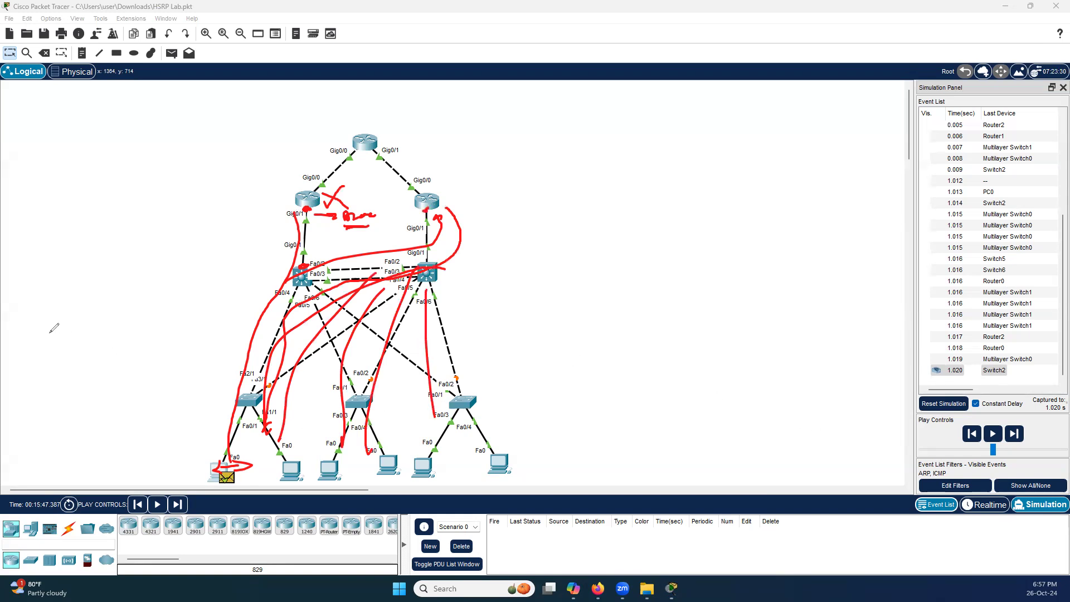
{"action": "left_click", "coordinate": [20, 354]}
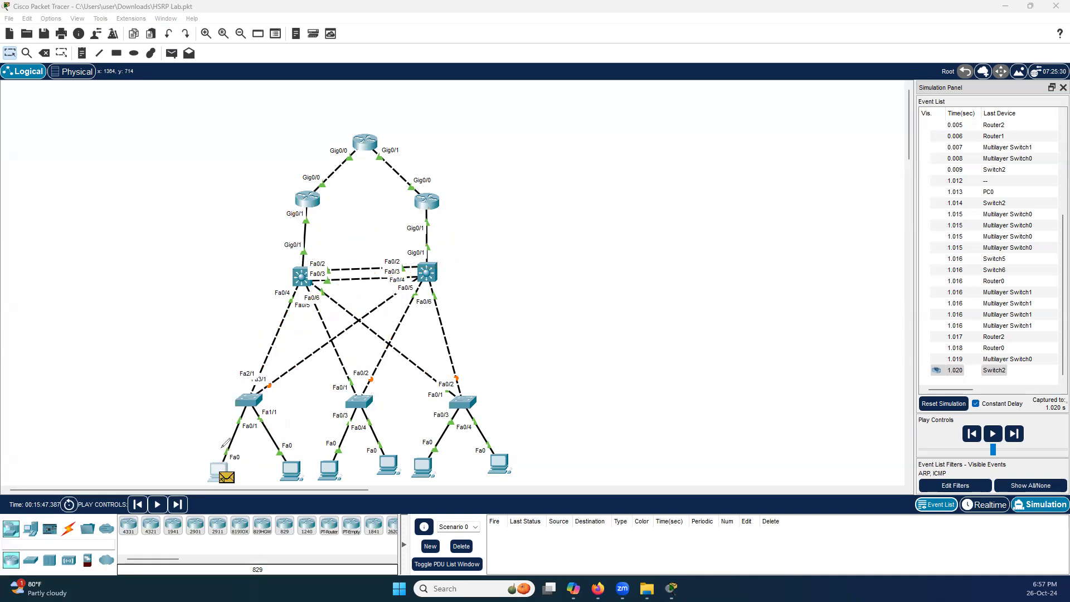
{"action": "mouse_move", "coordinate": [221, 461]}
{"action": "left_mouse_down"}
{"action": "mouse_move", "coordinate": [238, 334]}
{"action": "mouse_move", "coordinate": [408, 263]}
{"action": "mouse_move", "coordinate": [414, 226]}
{"action": "mouse_move", "coordinate": [424, 224]}
{"action": "left_mouse_up"}
{"action": "left_click", "coordinate": [427, 262]}
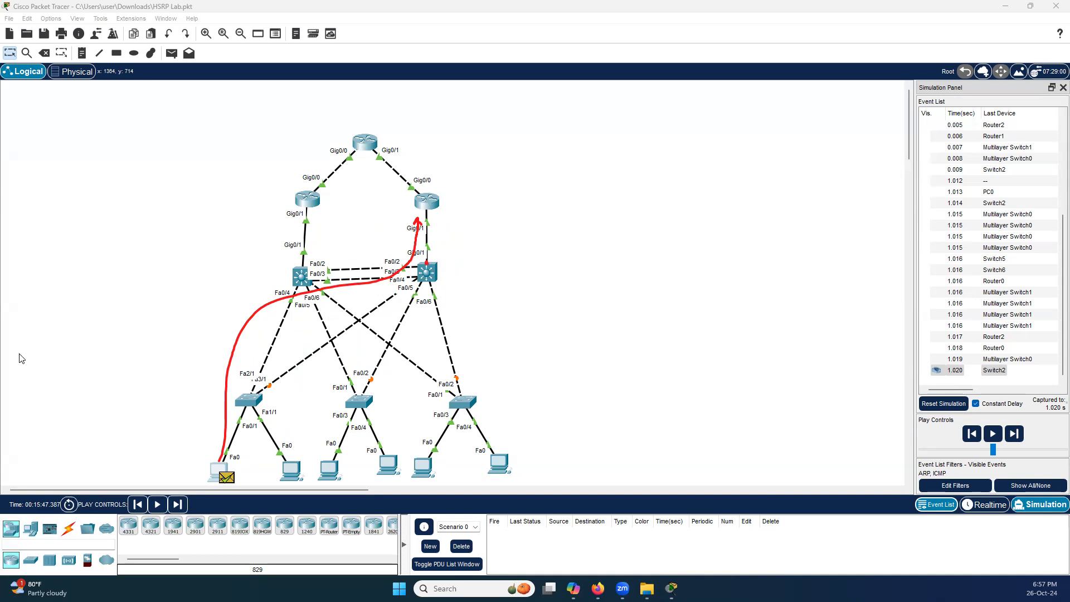
Let the pending ping finish in Realtime mode, then return to Simulation mode with an empty event list.
{"action": "left_click", "coordinate": [47, 352]}
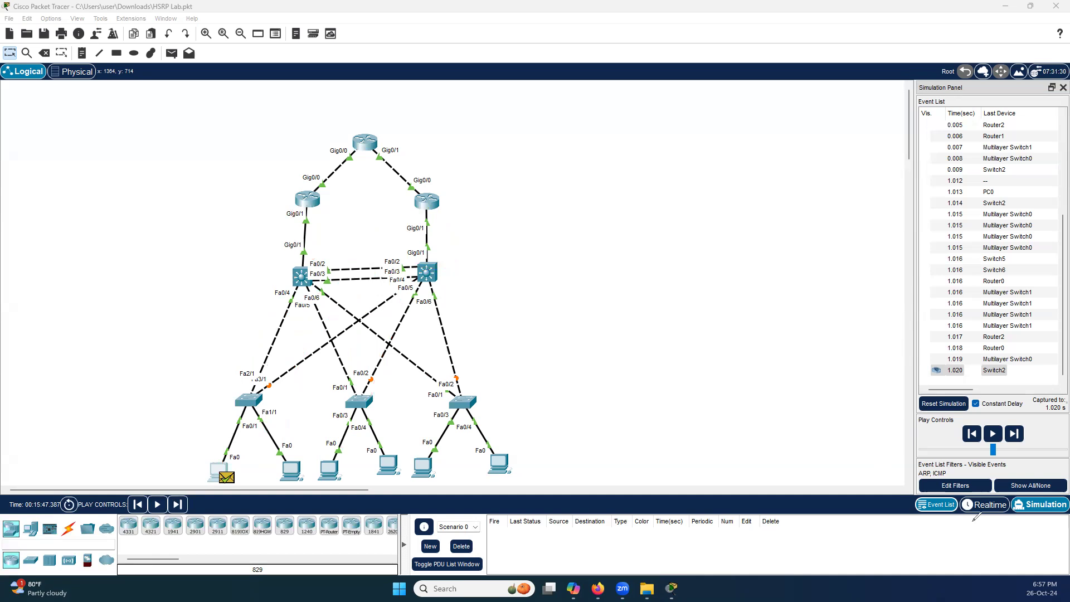
{"action": "left_click", "coordinate": [978, 505]}
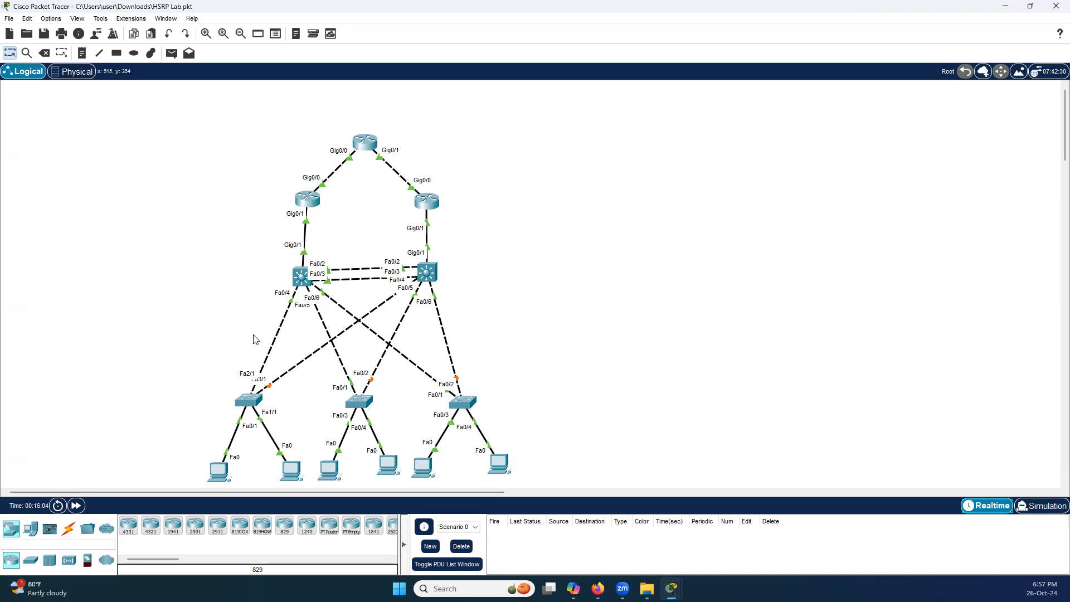
{"action": "left_click", "coordinate": [1040, 506]}
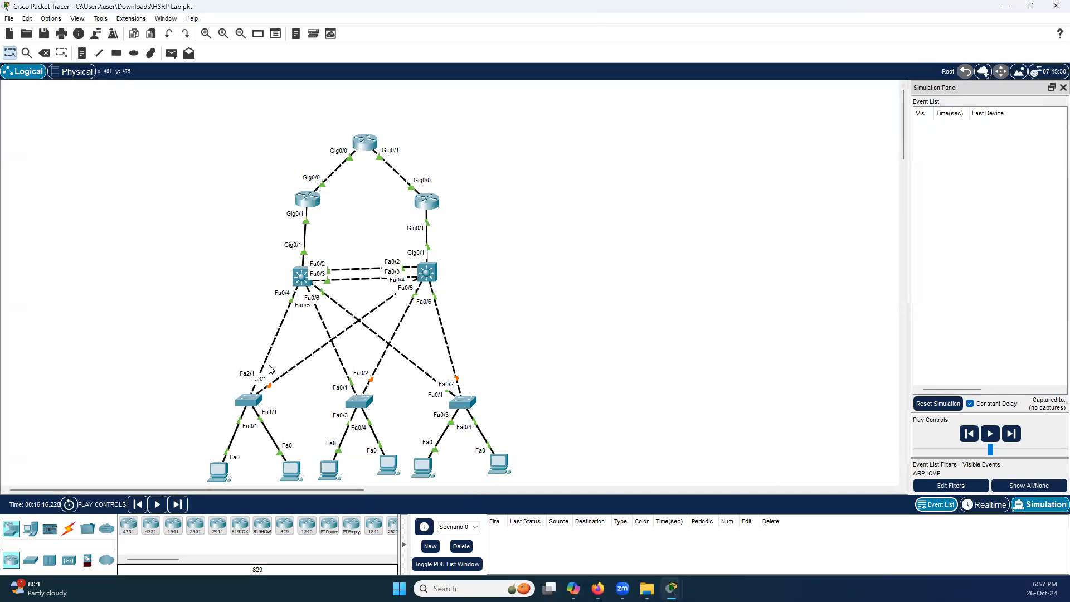
Start another ping to 8.8.8.8 from PC0's command prompt and minimize its window.
{"action": "left_click", "coordinate": [219, 470]}
{"action": "scroll", "coordinate": [495, 447], "scroll_direction": "down", "scroll_amount": 10}
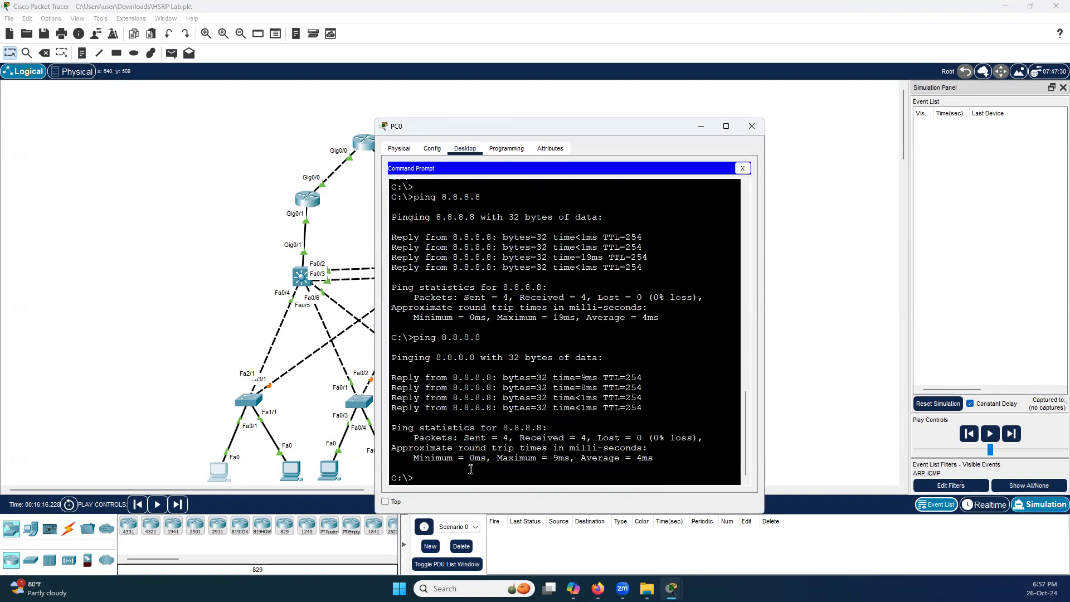
{"action": "key", "text": "Return"}
{"action": "key", "text": "Return"}
{"action": "key", "text": "Return"}
{"action": "key", "text": "Up"}
{"action": "key", "text": "Return"}
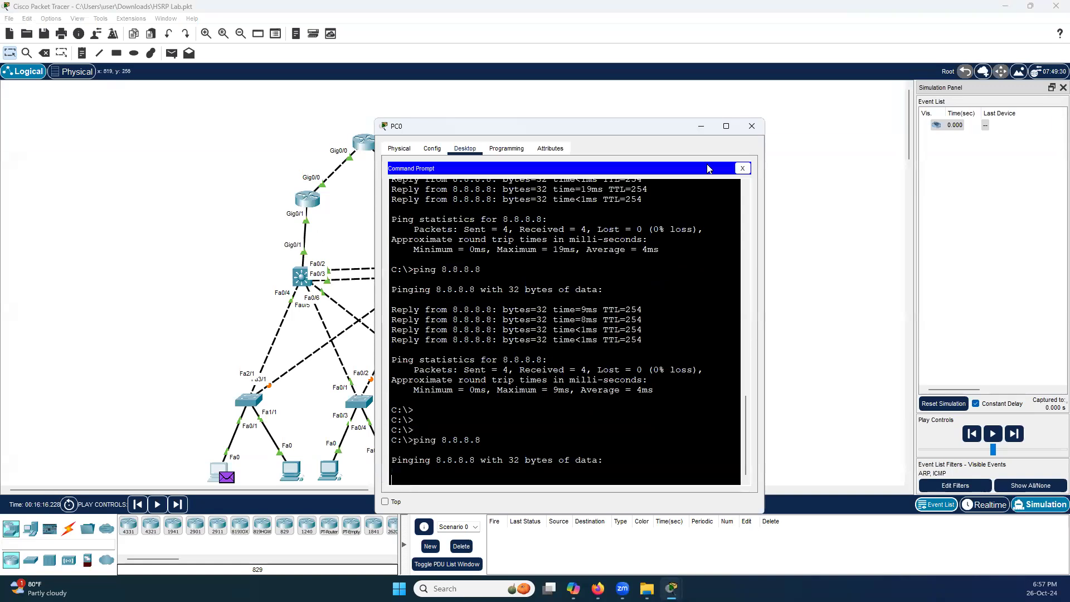
{"action": "left_click", "coordinate": [699, 127]}
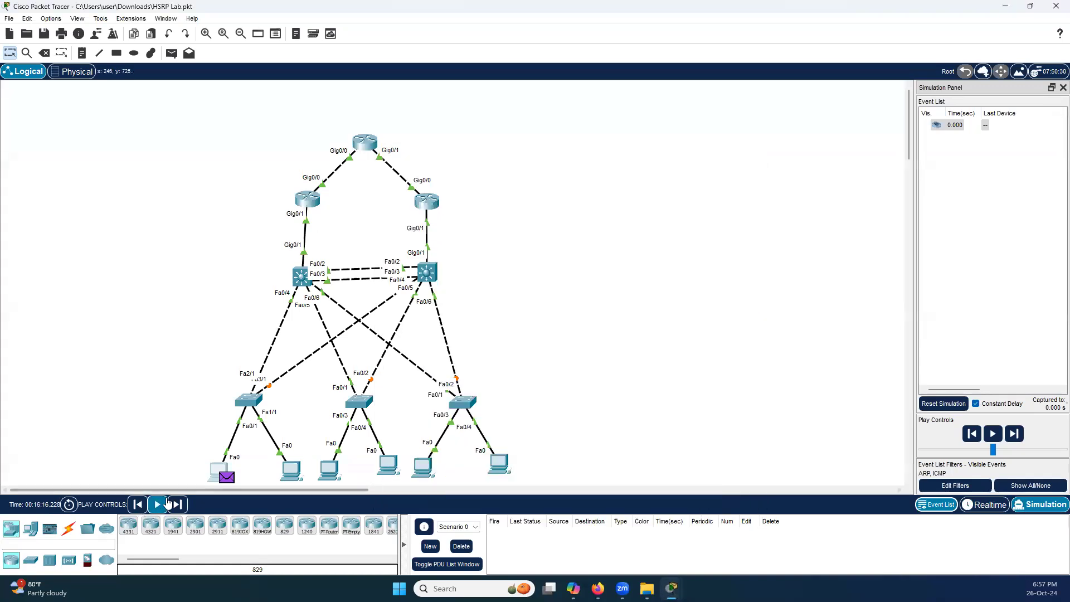
Advance the simulation event by event to follow PC0's first echo request to 8.8.8.8 and its reply back to PC0.
{"action": "left_click", "coordinate": [177, 504]}
{"action": "left_click", "coordinate": [177, 504]}
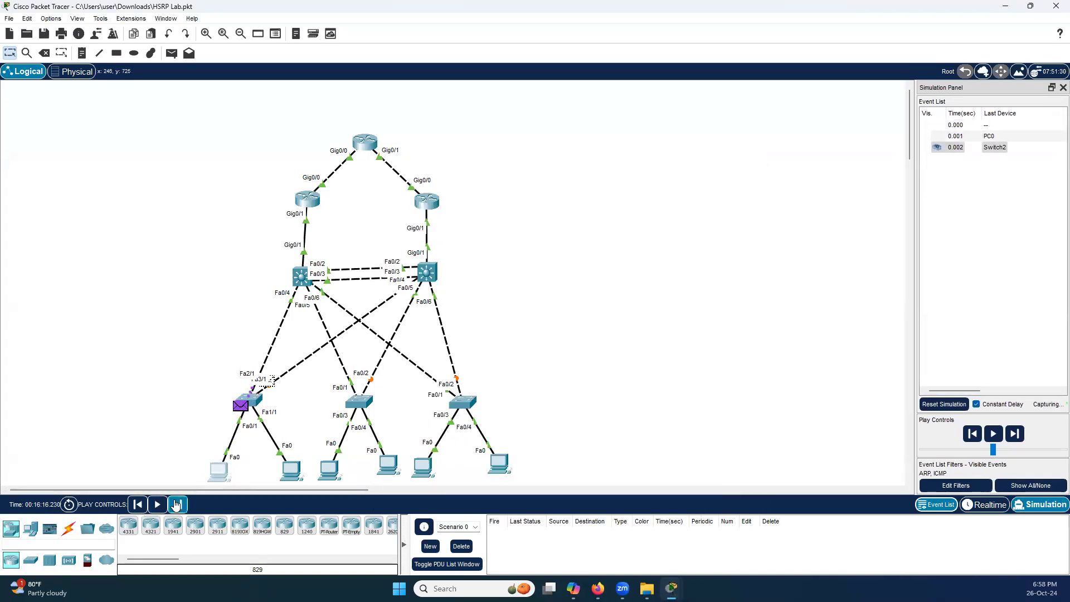
{"action": "left_click", "coordinate": [177, 504]}
{"action": "left_click", "coordinate": [177, 504]}
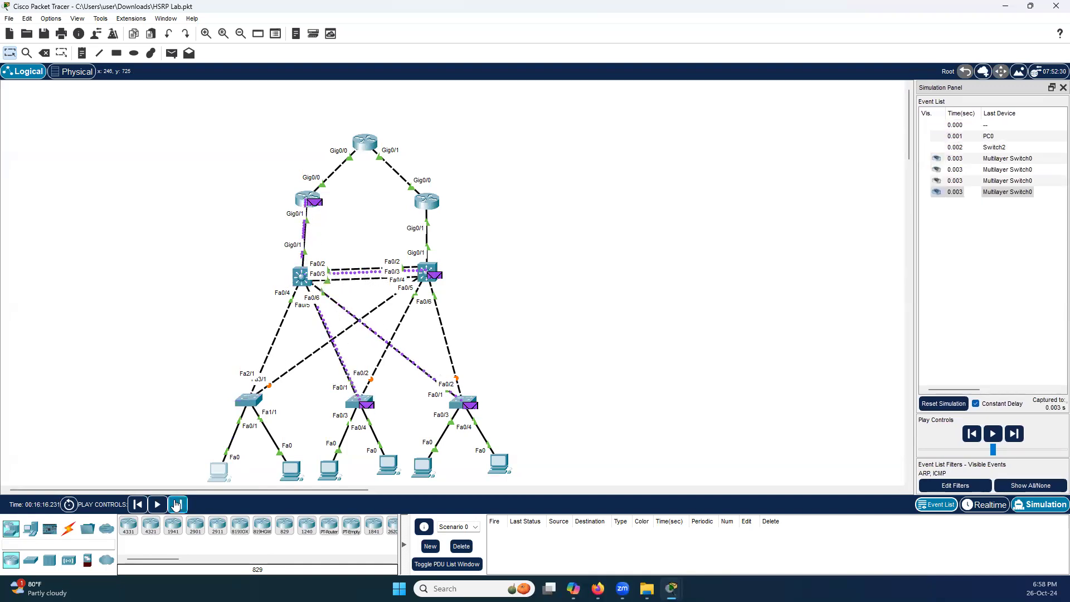
{"action": "left_click", "coordinate": [178, 505]}
{"action": "left_click", "coordinate": [178, 505]}
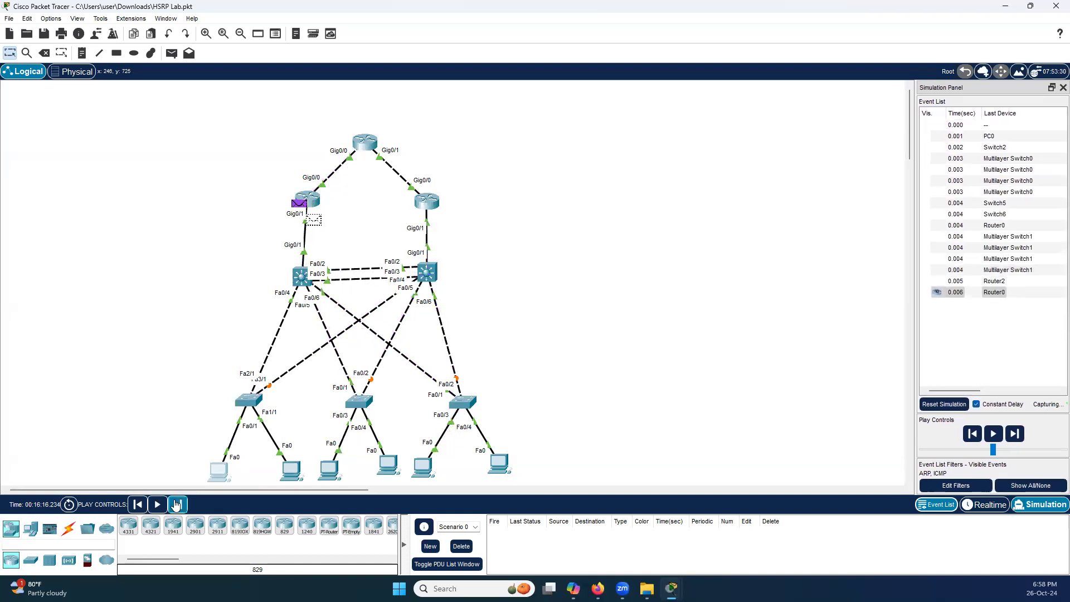
{"action": "left_click", "coordinate": [177, 505]}
{"action": "left_click", "coordinate": [177, 504]}
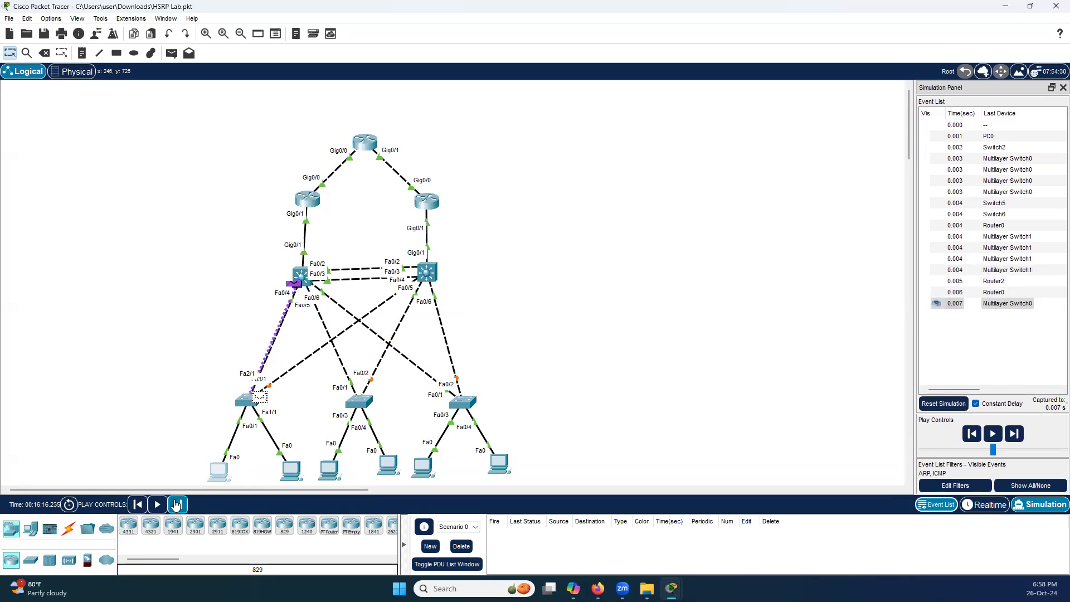
{"action": "left_click", "coordinate": [177, 505]}
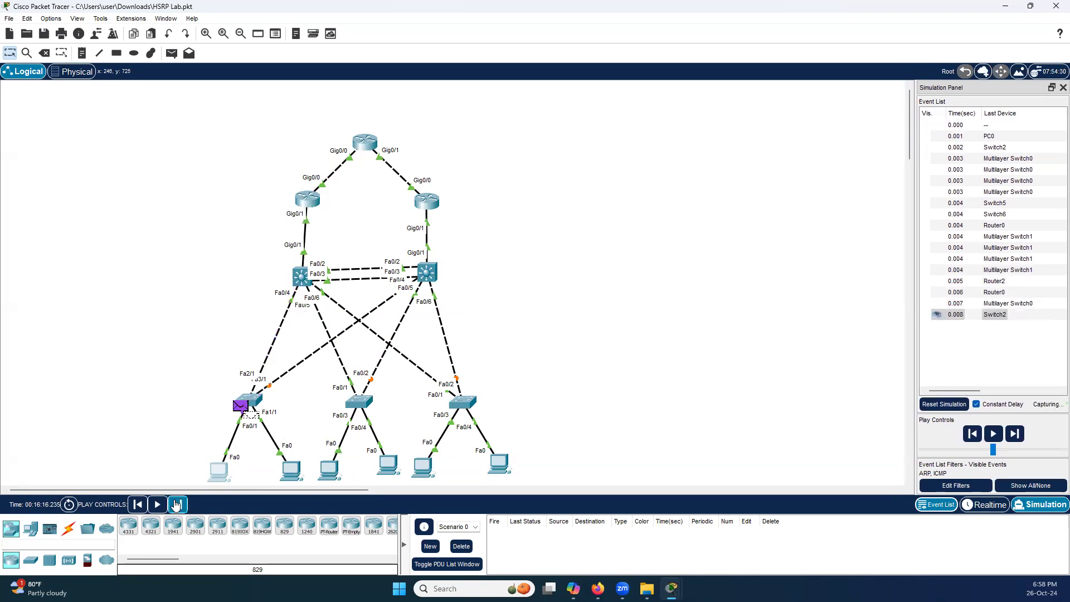
Shut down interface gi0/1 on Router0 from its command line and minimize the router's window.
{"action": "left_click", "coordinate": [308, 202]}
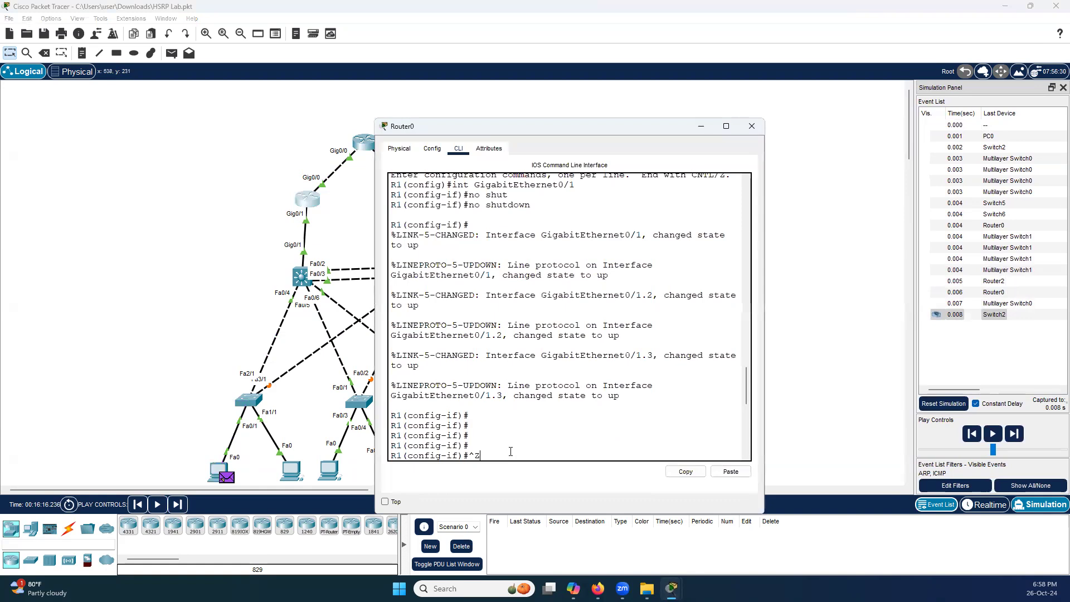
{"action": "type", "text": "int gi0/1"}
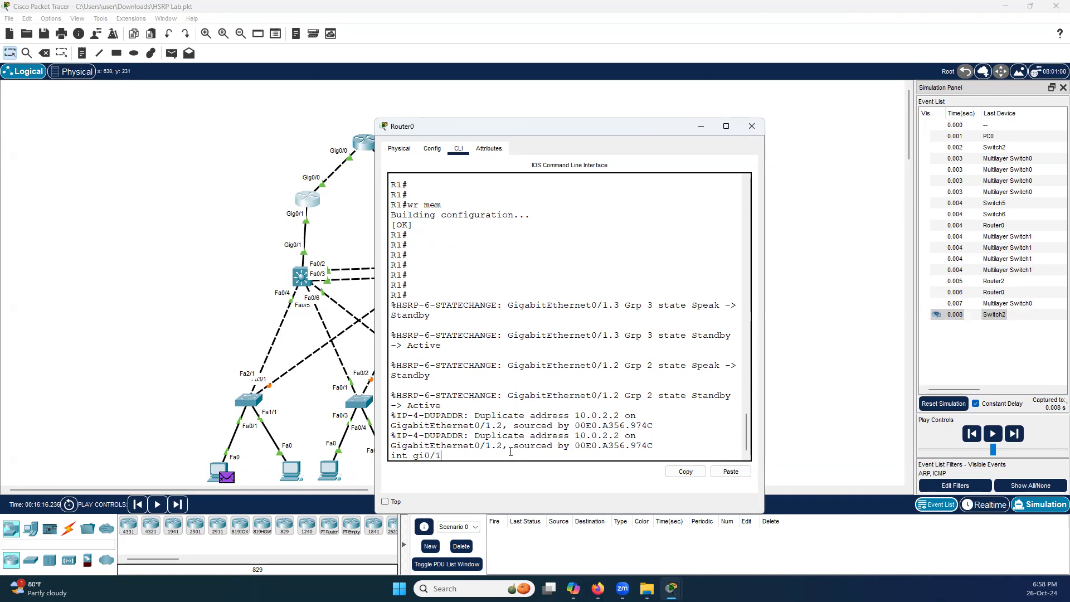
{"action": "key", "text": "Return"}
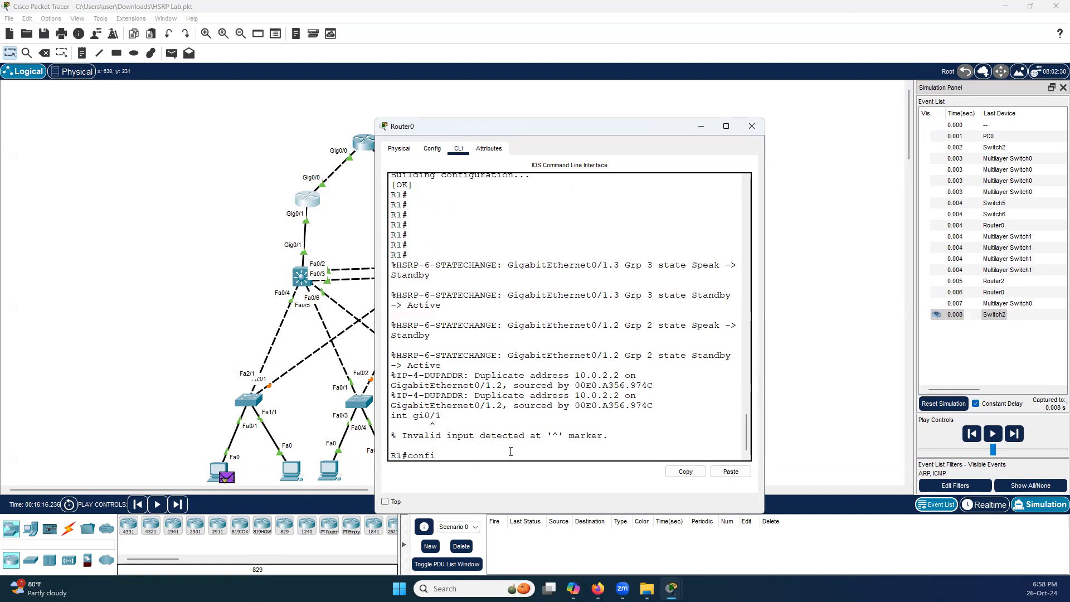
{"action": "type", "text": "config t"}
{"action": "key", "text": "Return"}
{"action": "type", "text": "int gi0/1"}
{"action": "key", "text": "Return"}
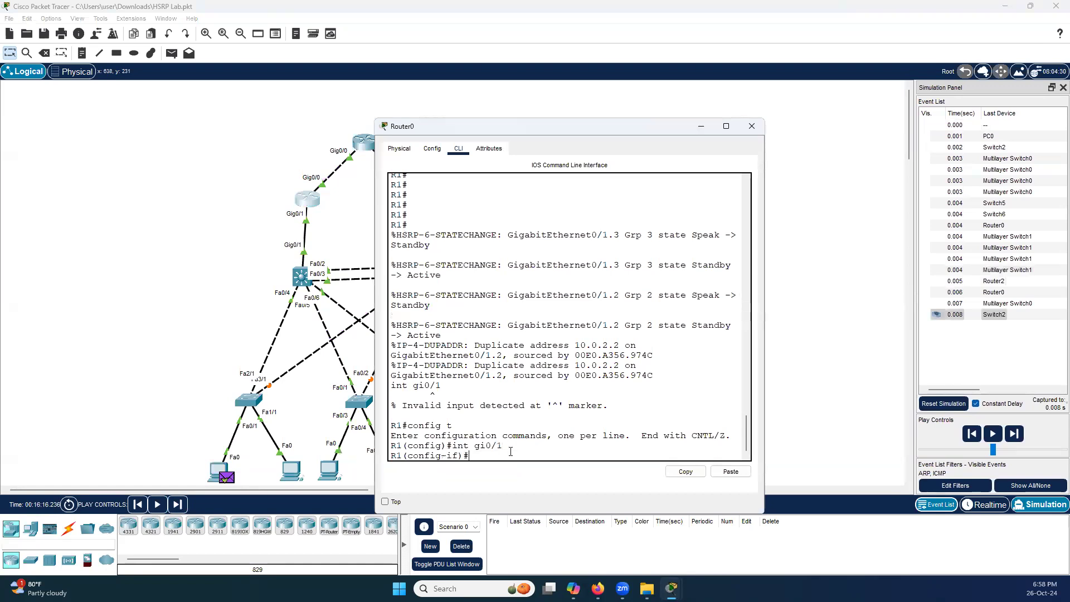
{"action": "type", "text": "shut"}
{"action": "key", "text": "Tab"}
{"action": "key", "text": "Return"}
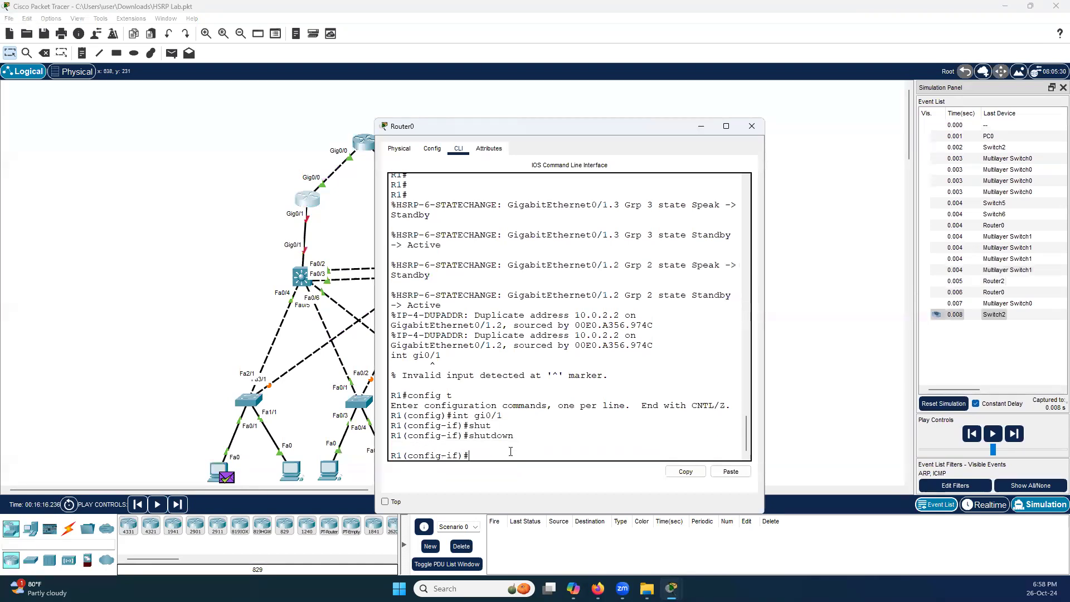
{"action": "left_click", "coordinate": [701, 127]}
Advance the simulation to follow PC0's next echo request through the switches and inspect the packet's OSI layer details at Router1.
{"action": "left_click", "coordinate": [177, 505]}
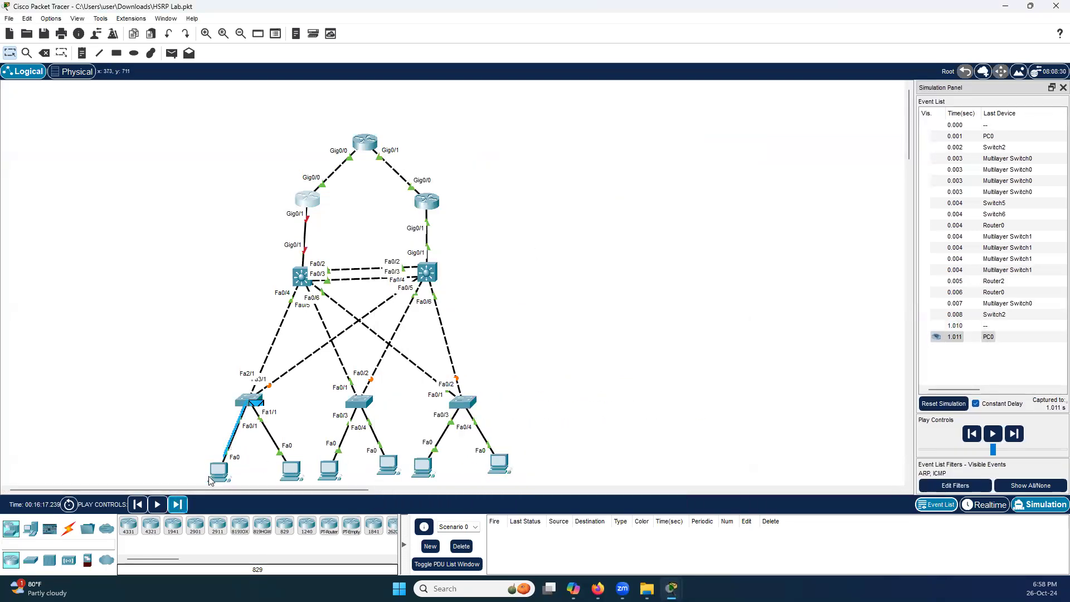
{"action": "mouse_move", "coordinate": [209, 476]}
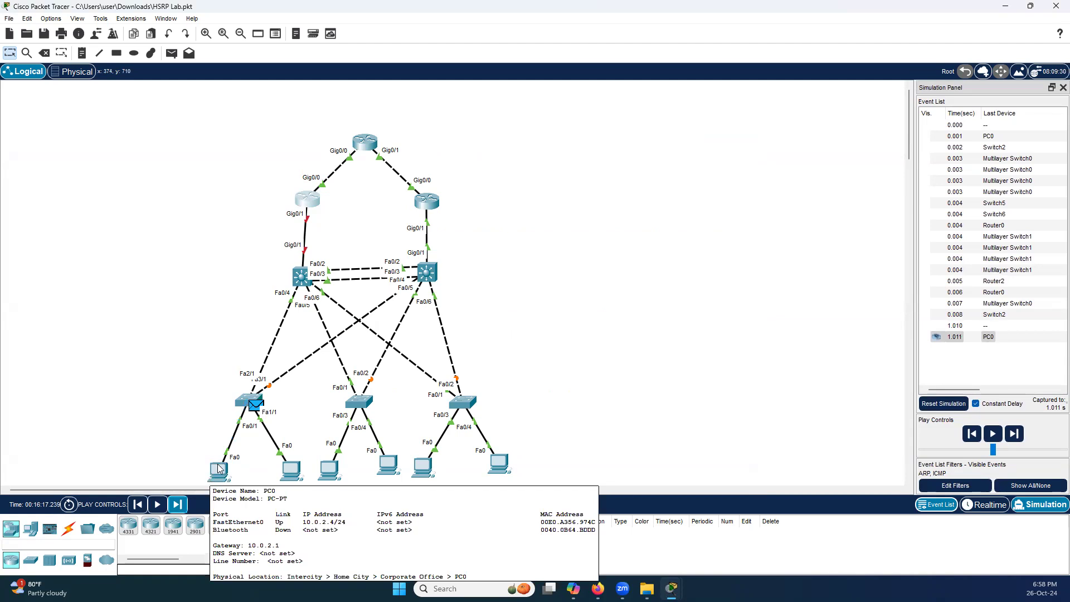
{"action": "mouse_move", "coordinate": [255, 411]}
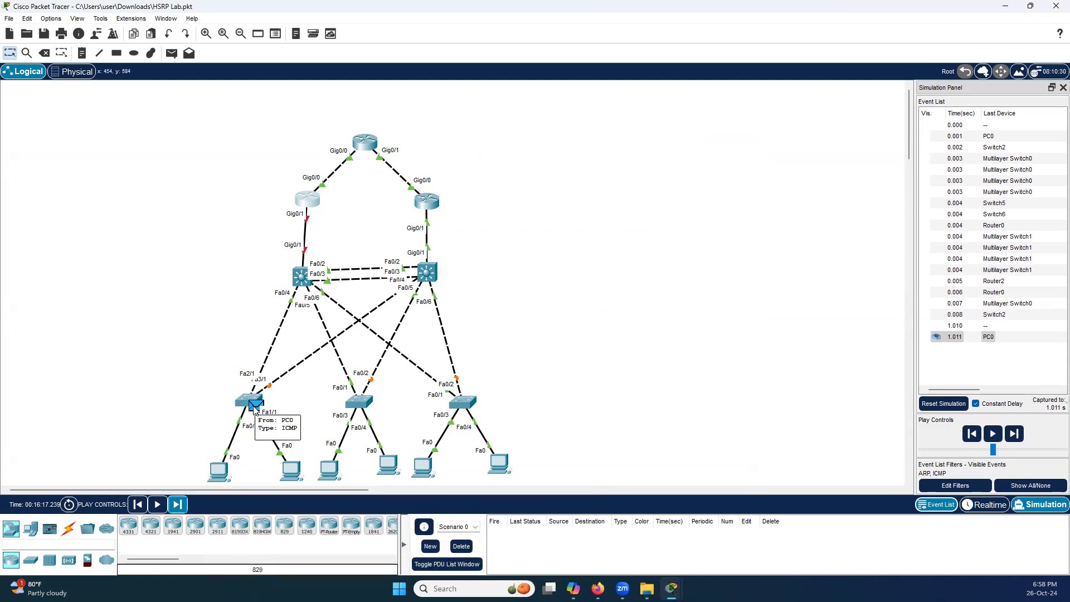
{"action": "left_click", "coordinate": [180, 505]}
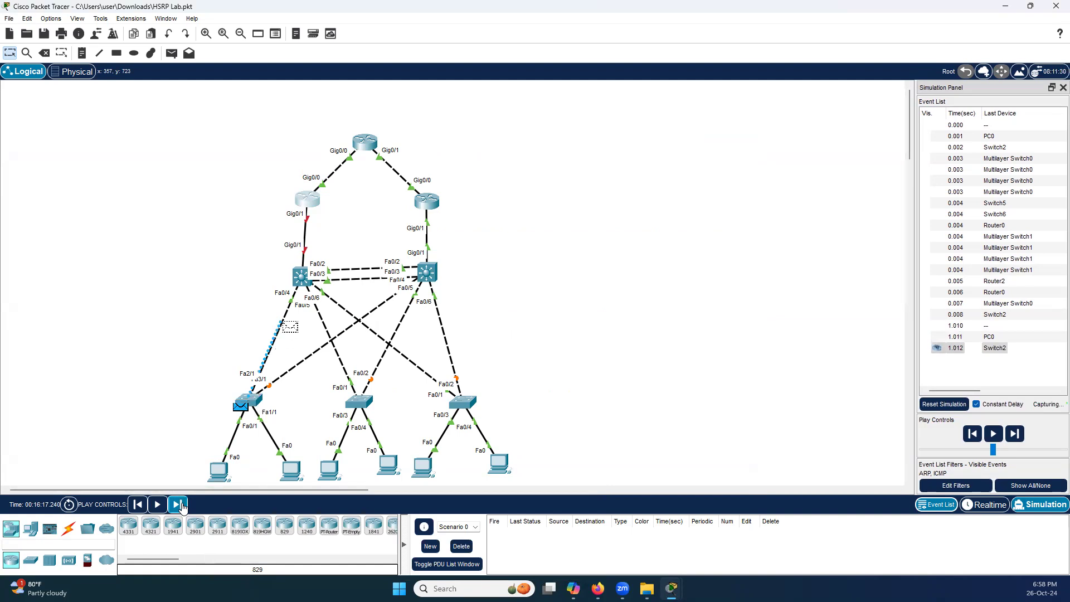
{"action": "left_click", "coordinate": [181, 505]}
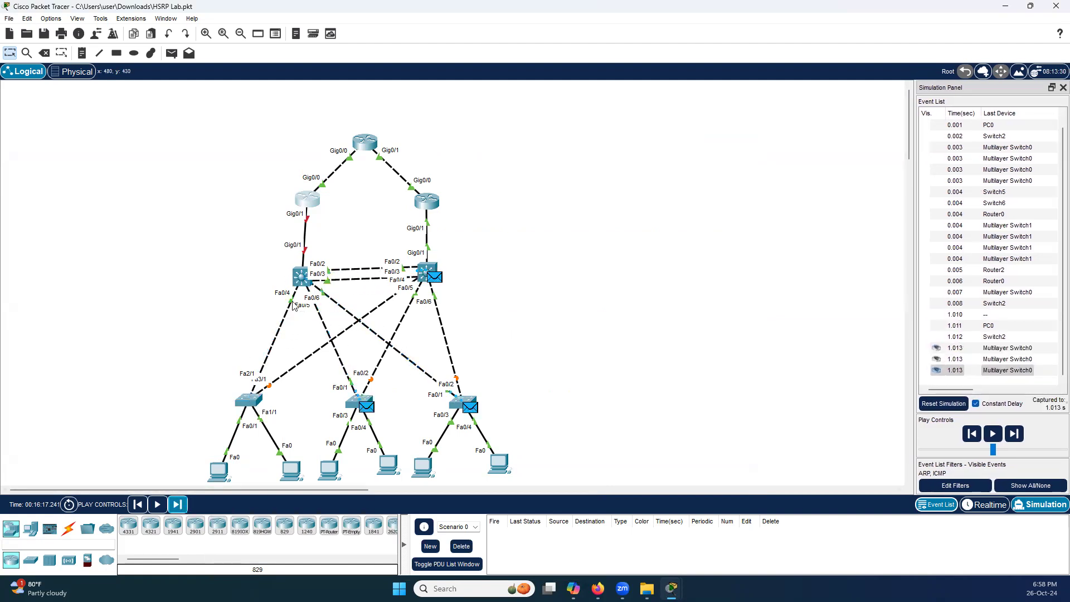
{"action": "left_click", "coordinate": [178, 505]}
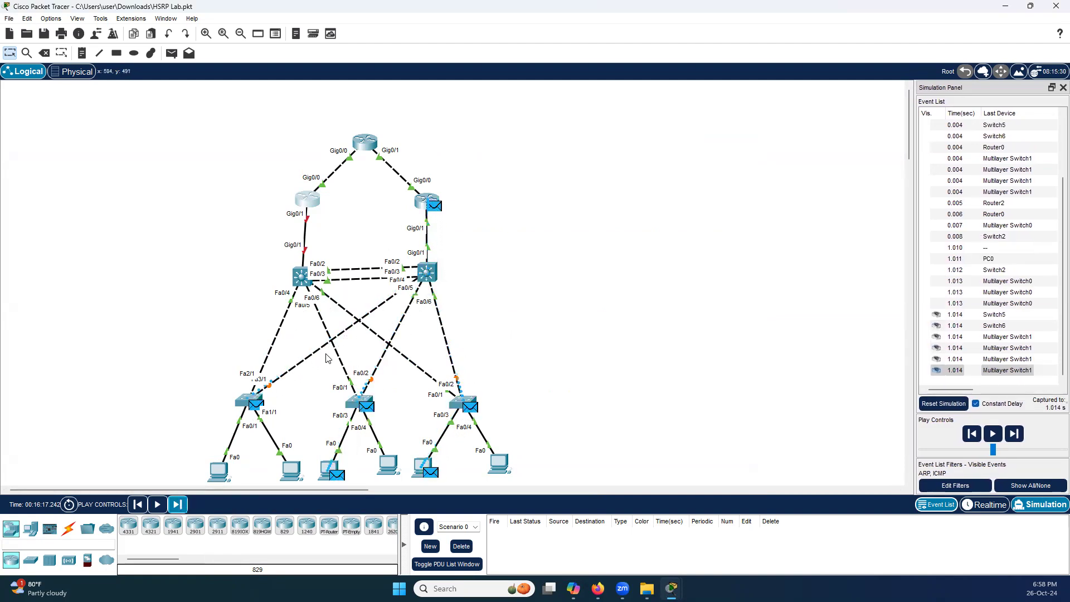
{"action": "mouse_move", "coordinate": [245, 405]}
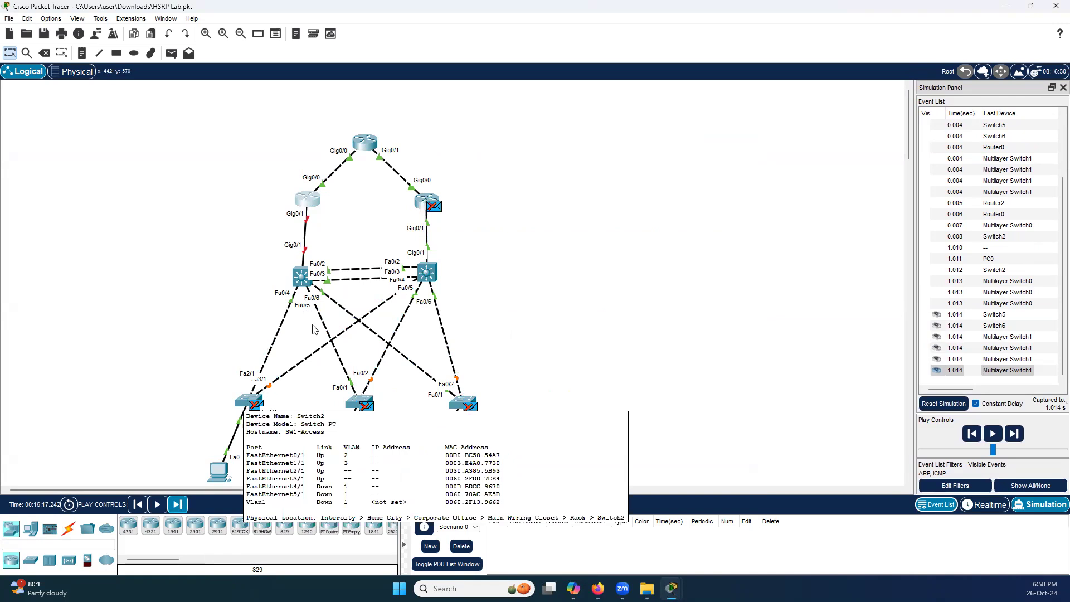
{"action": "left_click", "coordinate": [436, 208]}
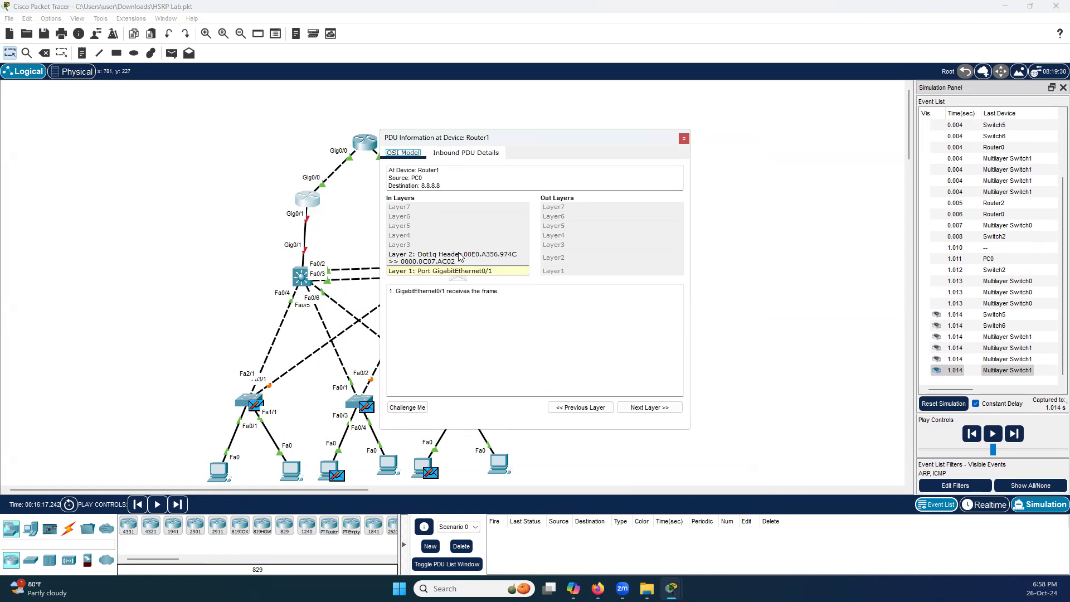
{"action": "left_click", "coordinate": [684, 138]}
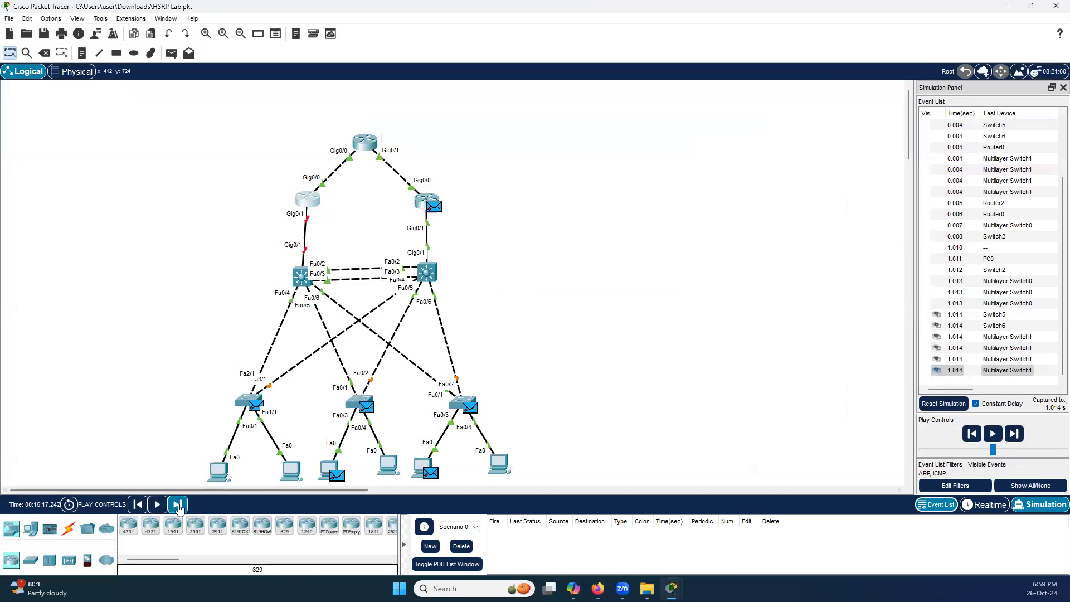
Advance the simulation to trace PC0's following echo request from Switch2 through both multilayer switches to Router1.
{"action": "left_click", "coordinate": [178, 505]}
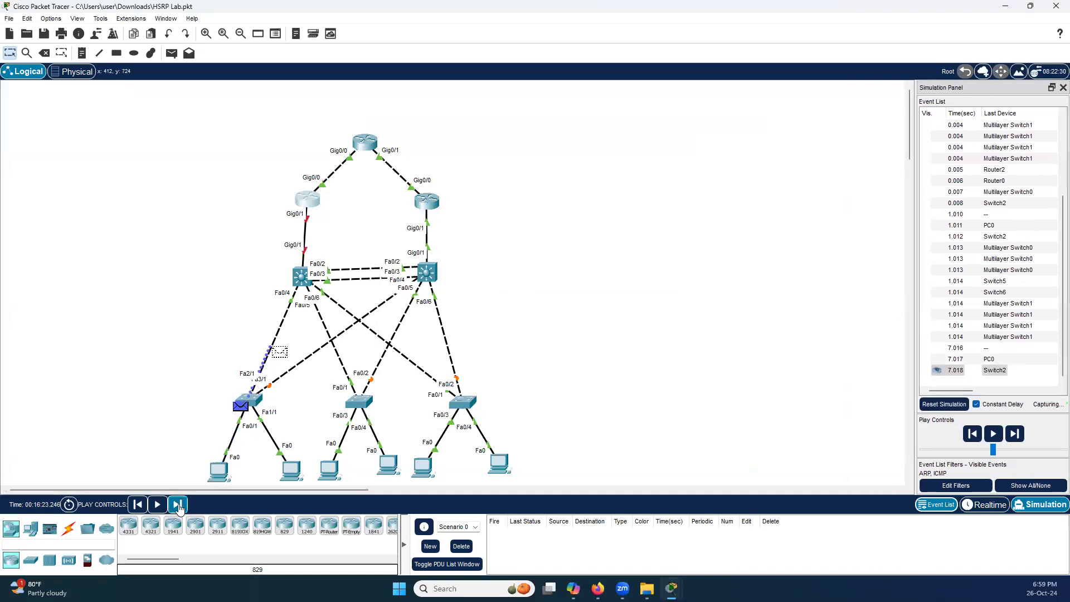
{"action": "left_click", "coordinate": [178, 506]}
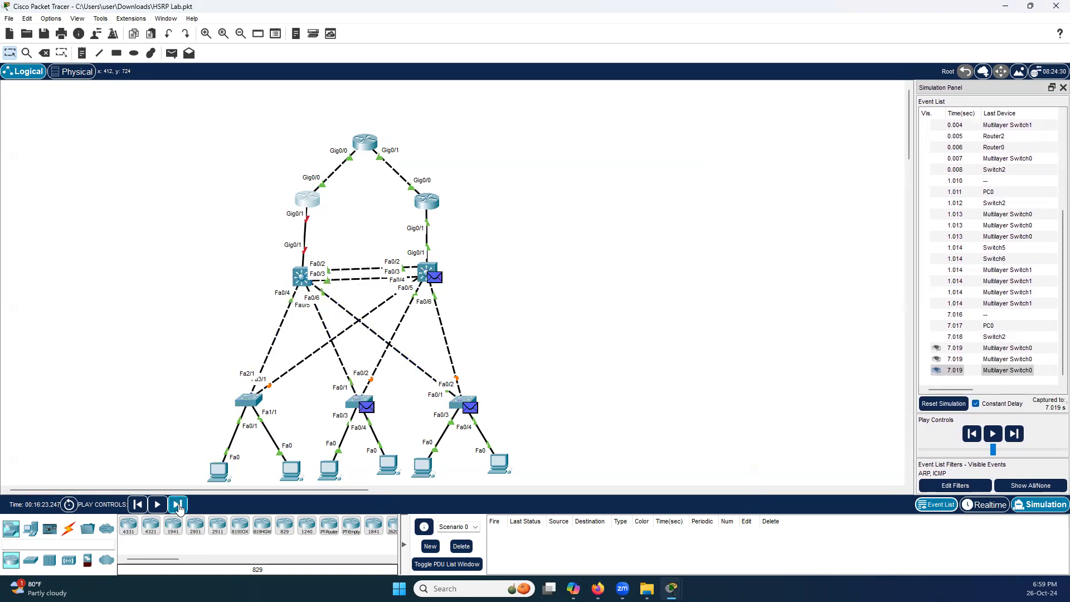
{"action": "left_click", "coordinate": [178, 505]}
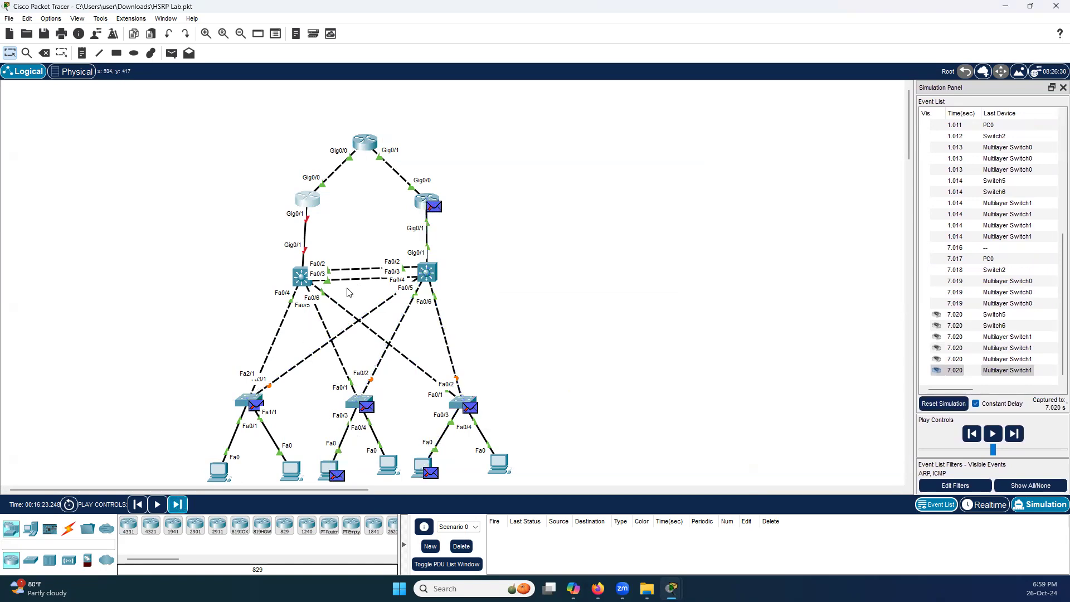
Enter privileged mode on Router1, show its standby details to check the HSRP state of both groups, and minimize the window.
{"action": "left_click", "coordinate": [422, 211]}
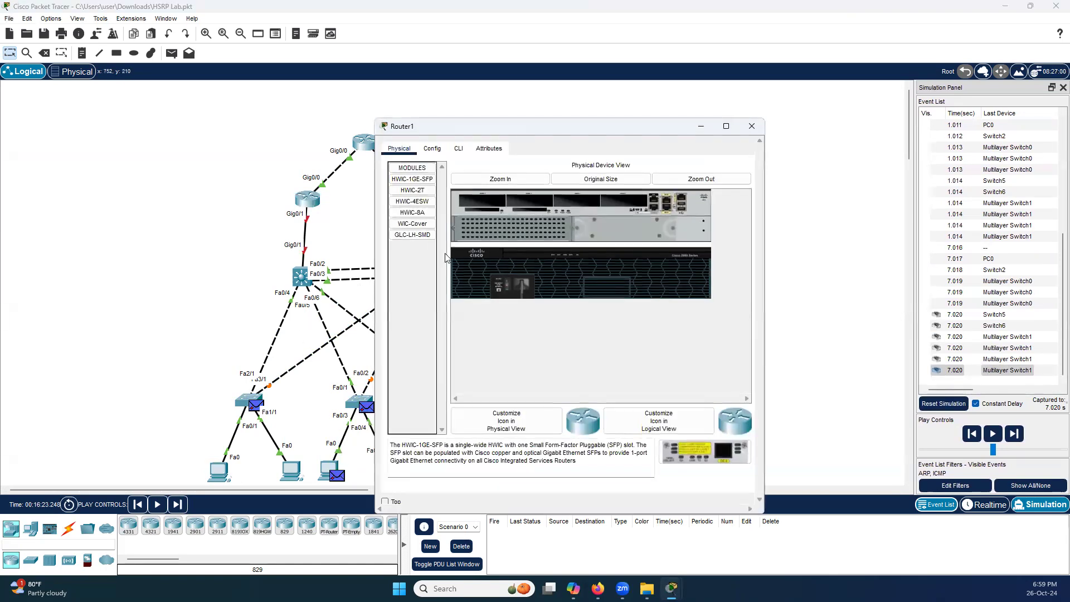
{"action": "left_click", "coordinate": [458, 148]}
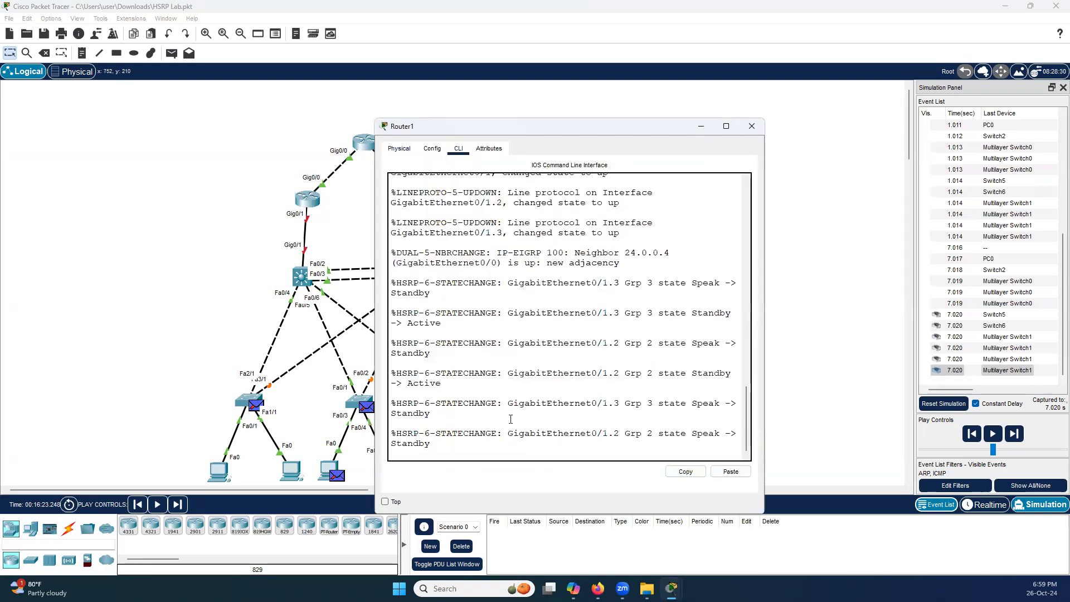
{"action": "key", "text": "Return"}
{"action": "key", "text": "Return"}
{"action": "key", "text": "Return"}
{"action": "key", "text": "Return"}
{"action": "key", "text": "Return"}
{"action": "key", "text": "Return"}
{"action": "key", "text": "Return"}
{"action": "key", "text": "Return"}
{"action": "key", "text": "Return"}
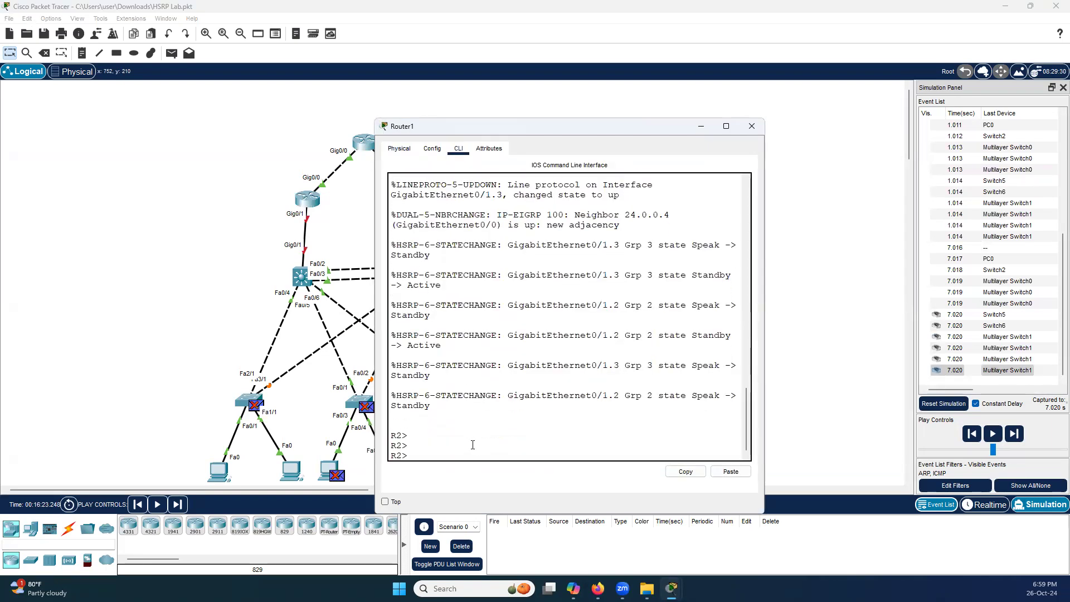
{"action": "type", "text": "e"}
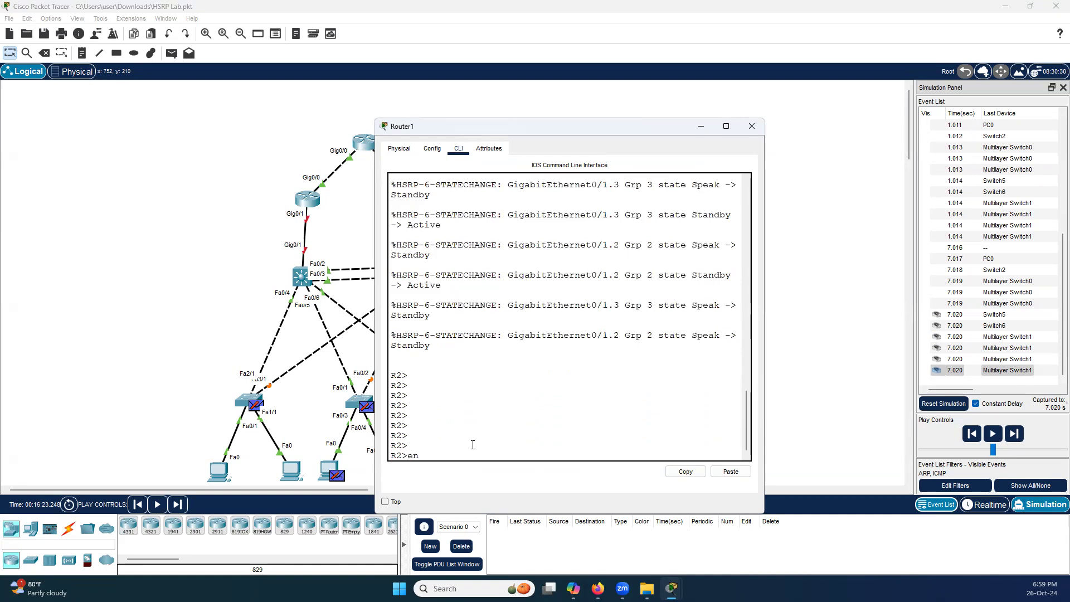
{"action": "type", "text": "n"}
{"action": "key", "text": "Return"}
{"action": "type", "text": "show stan"}
{"action": "key", "text": "Tab"}
{"action": "key", "text": "Return"}
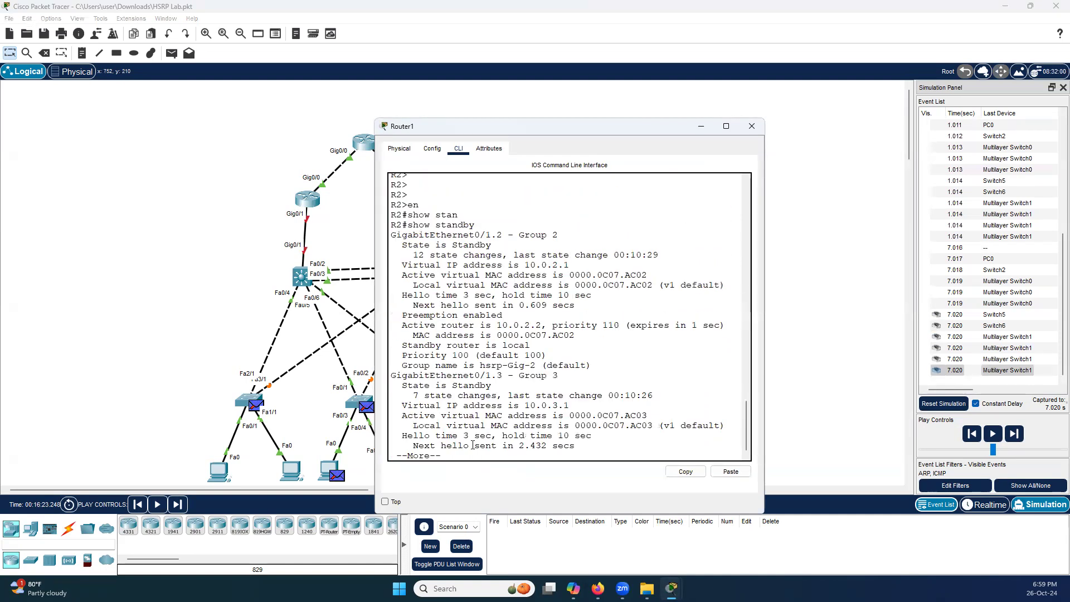
{"action": "left_click", "coordinate": [701, 126]}
Advance the simulation to follow Router1's ARP broadcast through both multilayer switches down to the access switches.
{"action": "left_click", "coordinate": [175, 510]}
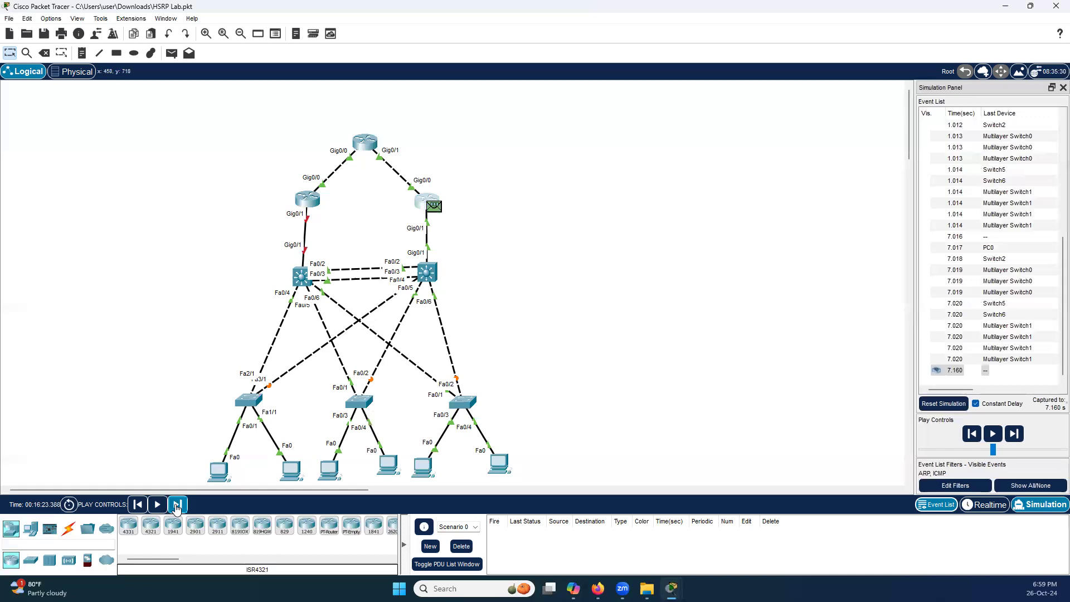
{"action": "mouse_move", "coordinate": [436, 211]}
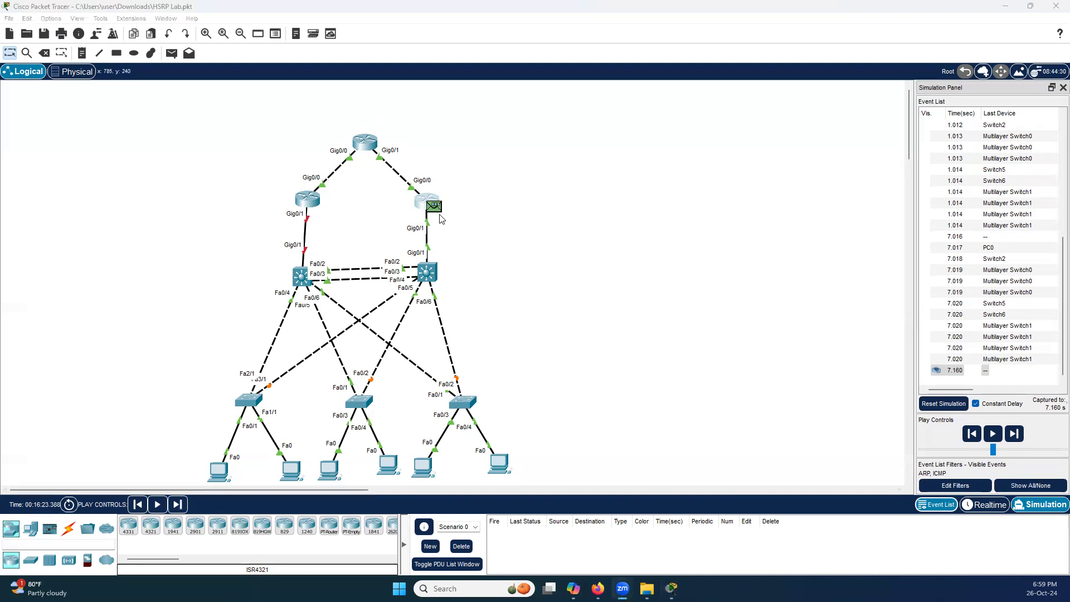
{"action": "left_click", "coordinate": [178, 504]}
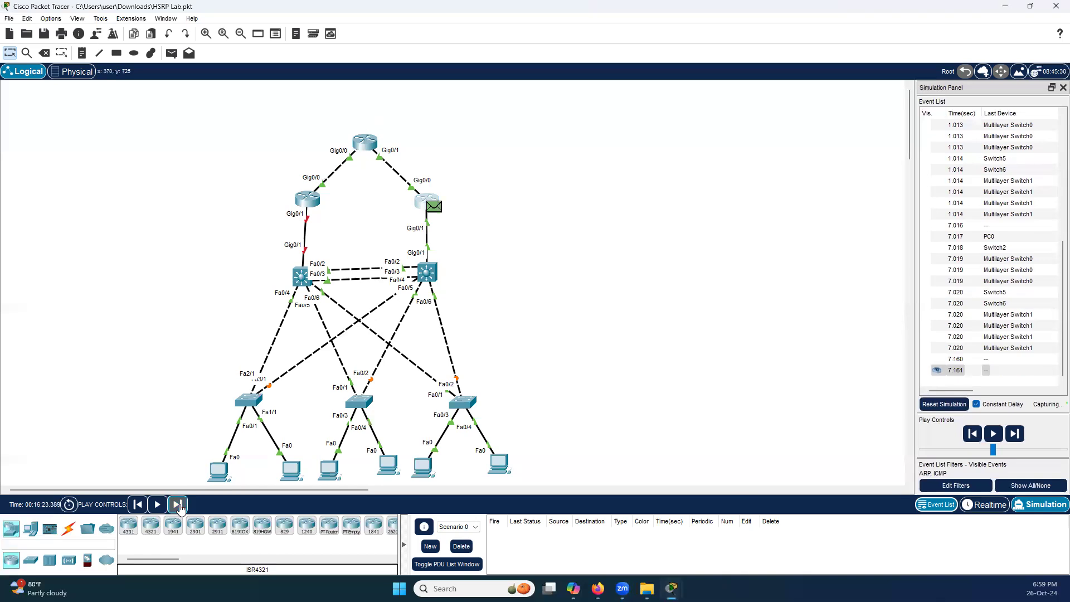
{"action": "left_click", "coordinate": [178, 504]}
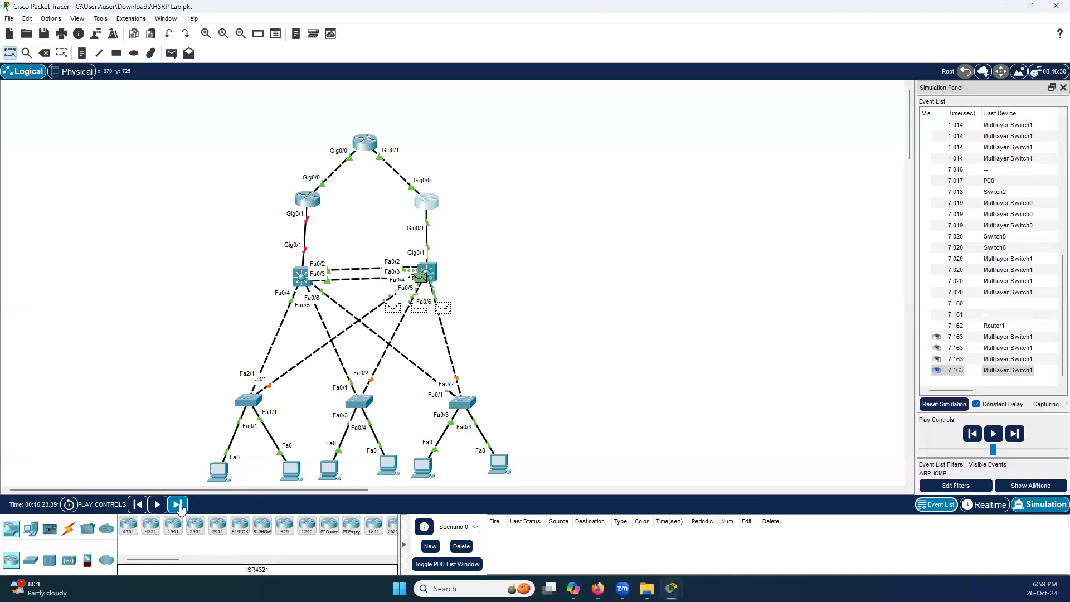
{"action": "left_click", "coordinate": [178, 504]}
{"action": "left_click", "coordinate": [178, 505]}
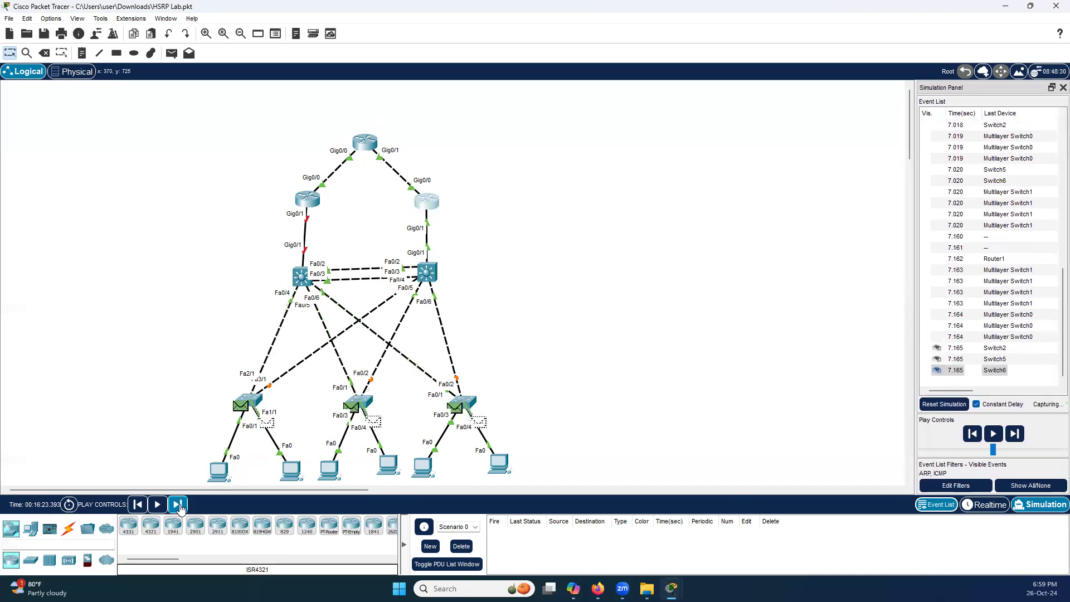
Advance the simulation until Router1's next gratuitous ARP reaches the PCs, and inspect the packet's OSI layer details at PC0.
{"action": "left_click", "coordinate": [178, 504]}
{"action": "left_click", "coordinate": [178, 505]}
{"action": "left_click", "coordinate": [178, 504]}
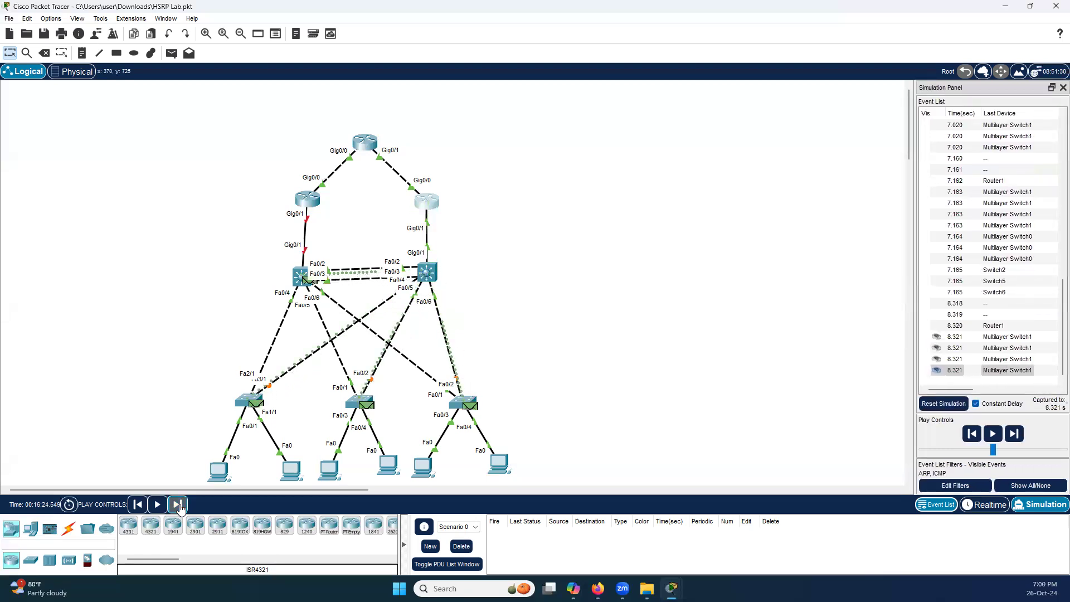
{"action": "left_click", "coordinate": [178, 505]}
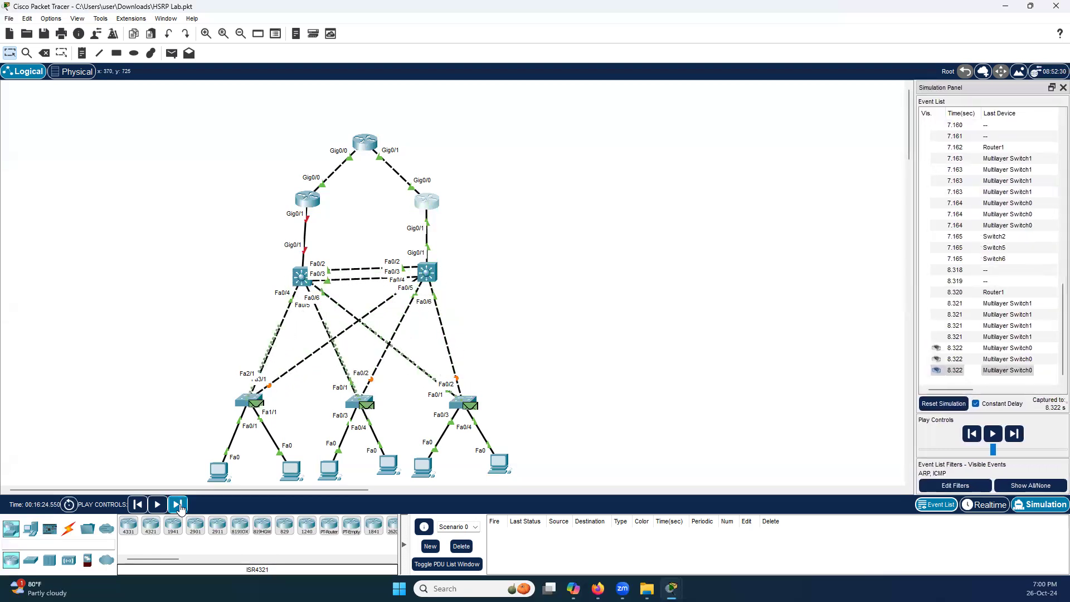
{"action": "left_click", "coordinate": [178, 504]}
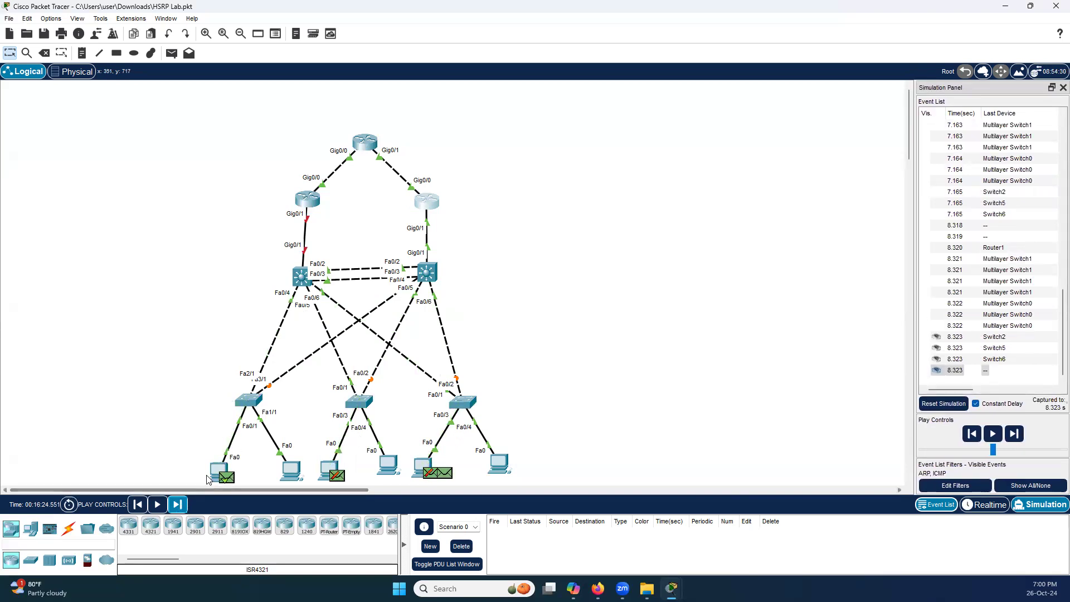
{"action": "left_click", "coordinate": [228, 479]}
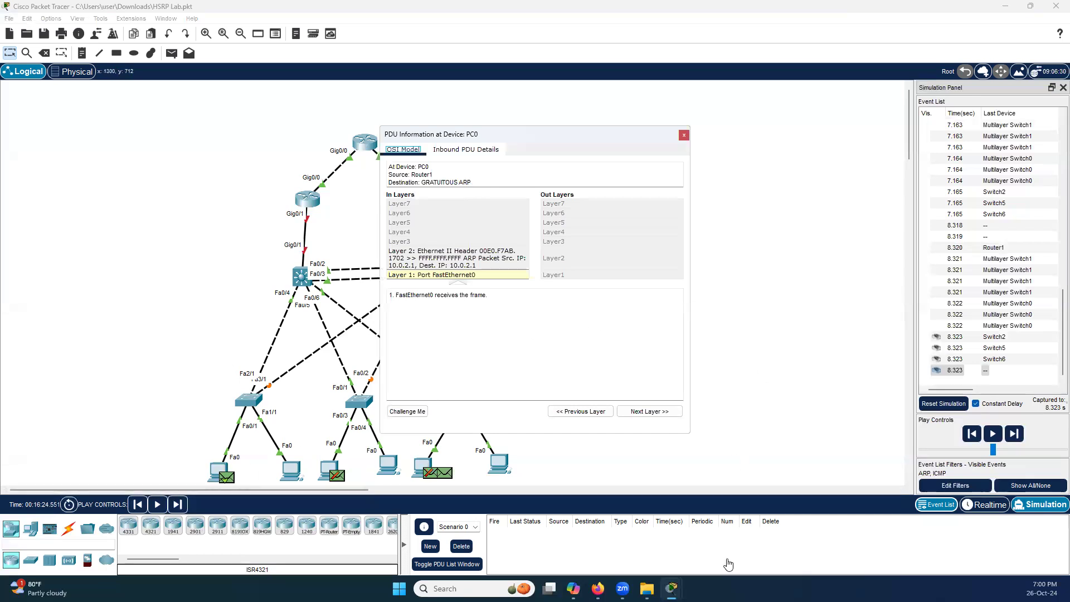
{"action": "left_click", "coordinate": [285, 444]}
{"action": "mouse_move", "coordinate": [220, 462]}
{"action": "left_mouse_down"}
{"action": "mouse_move", "coordinate": [109, 397]}
{"action": "mouse_move", "coordinate": [168, 377]}
{"action": "mouse_move", "coordinate": [181, 391]}
{"action": "mouse_move", "coordinate": [173, 337]}
{"action": "mouse_move", "coordinate": [184, 340]}
{"action": "left_mouse_up"}
{"action": "left_click", "coordinate": [141, 382]}
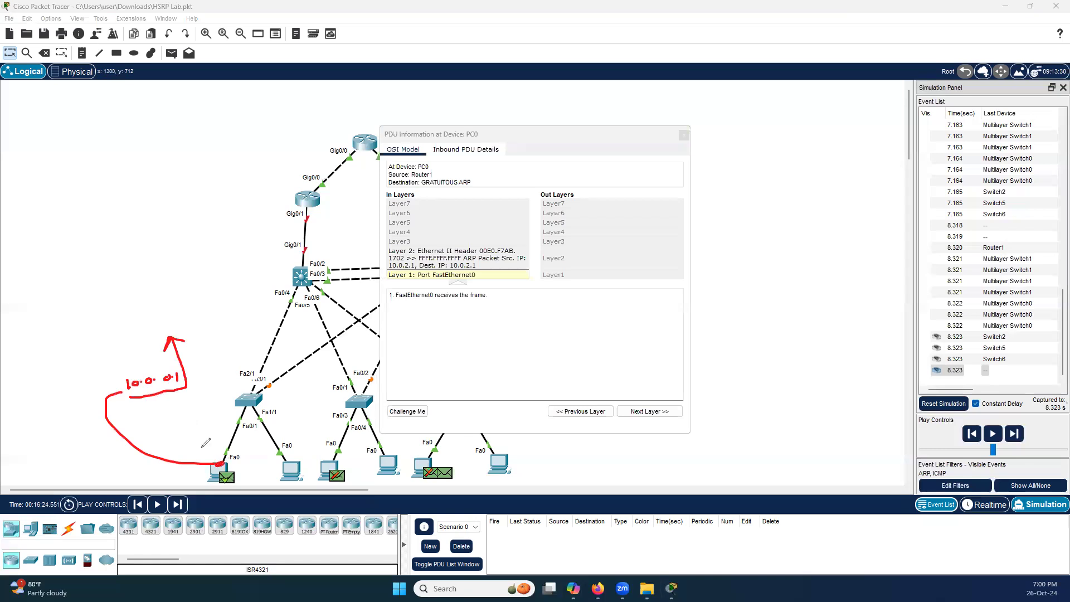
{"action": "left_click_drag", "start_coordinate": [143, 410], "coordinate": [144, 410]}
{"action": "left_click_drag", "start_coordinate": [151, 413], "coordinate": [184, 400]}
{"action": "mouse_move", "coordinate": [75, 295]}
{"action": "left_mouse_down"}
{"action": "mouse_move", "coordinate": [77, 309]}
{"action": "mouse_move", "coordinate": [124, 286]}
{"action": "mouse_move", "coordinate": [88, 320]}
{"action": "mouse_move", "coordinate": [104, 321]}
{"action": "mouse_move", "coordinate": [140, 276]}
{"action": "mouse_move", "coordinate": [191, 262]}
{"action": "mouse_move", "coordinate": [156, 281]}
{"action": "mouse_move", "coordinate": [182, 265]}
{"action": "mouse_move", "coordinate": [201, 273]}
{"action": "left_mouse_up"}
{"action": "left_click", "coordinate": [96, 297]}
{"action": "left_click", "coordinate": [106, 296]}
{"action": "left_click", "coordinate": [184, 258]}
{"action": "left_click_drag", "start_coordinate": [88, 336], "coordinate": [107, 332]}
{"action": "mouse_move", "coordinate": [99, 334]}
{"action": "left_mouse_down"}
{"action": "mouse_move", "coordinate": [99, 345]}
{"action": "mouse_move", "coordinate": [173, 310]}
{"action": "left_mouse_up"}
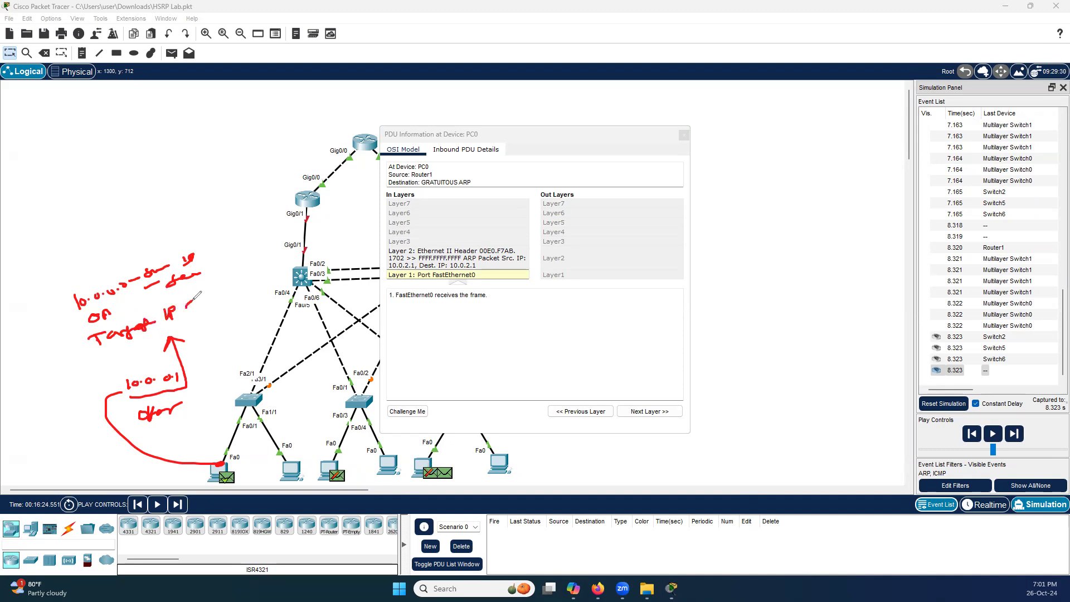
{"action": "mouse_move", "coordinate": [119, 350]}
{"action": "left_mouse_down"}
{"action": "mouse_move", "coordinate": [120, 360]}
{"action": "mouse_move", "coordinate": [205, 318]}
{"action": "left_mouse_up"}
{"action": "mouse_move", "coordinate": [139, 362]}
{"action": "left_mouse_down"}
{"action": "mouse_move", "coordinate": [133, 357]}
{"action": "mouse_move", "coordinate": [136, 366]}
{"action": "mouse_move", "coordinate": [154, 350]}
{"action": "mouse_move", "coordinate": [158, 366]}
{"action": "left_mouse_up"}
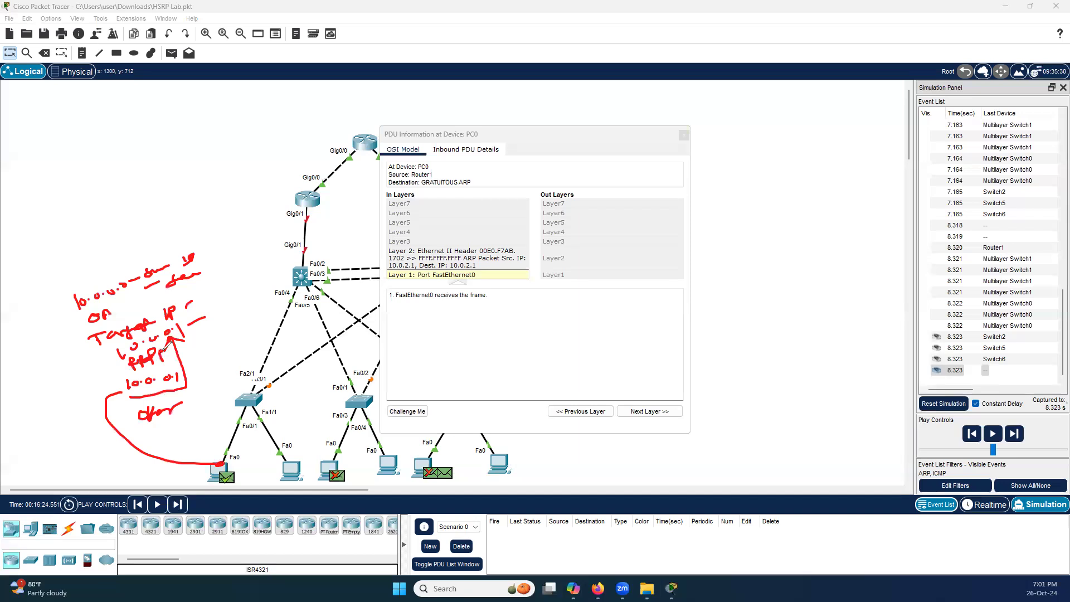
{"action": "mouse_move", "coordinate": [181, 325]}
{"action": "left_mouse_down"}
{"action": "mouse_move", "coordinate": [170, 315]}
{"action": "mouse_move", "coordinate": [143, 335]}
{"action": "mouse_move", "coordinate": [109, 338]}
{"action": "mouse_move", "coordinate": [124, 361]}
{"action": "mouse_move", "coordinate": [175, 353]}
{"action": "mouse_move", "coordinate": [187, 315]}
{"action": "mouse_move", "coordinate": [207, 360]}
{"action": "left_mouse_up"}
{"action": "left_click_drag", "start_coordinate": [207, 361], "coordinate": [238, 333]}
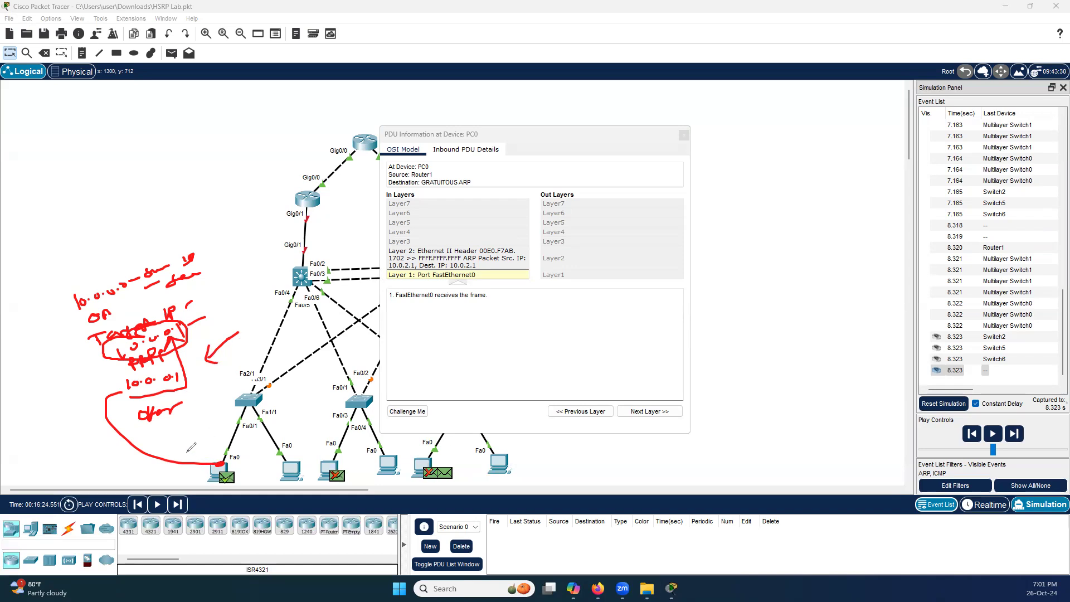
{"action": "left_click_drag", "start_coordinate": [164, 428], "coordinate": [215, 427]}
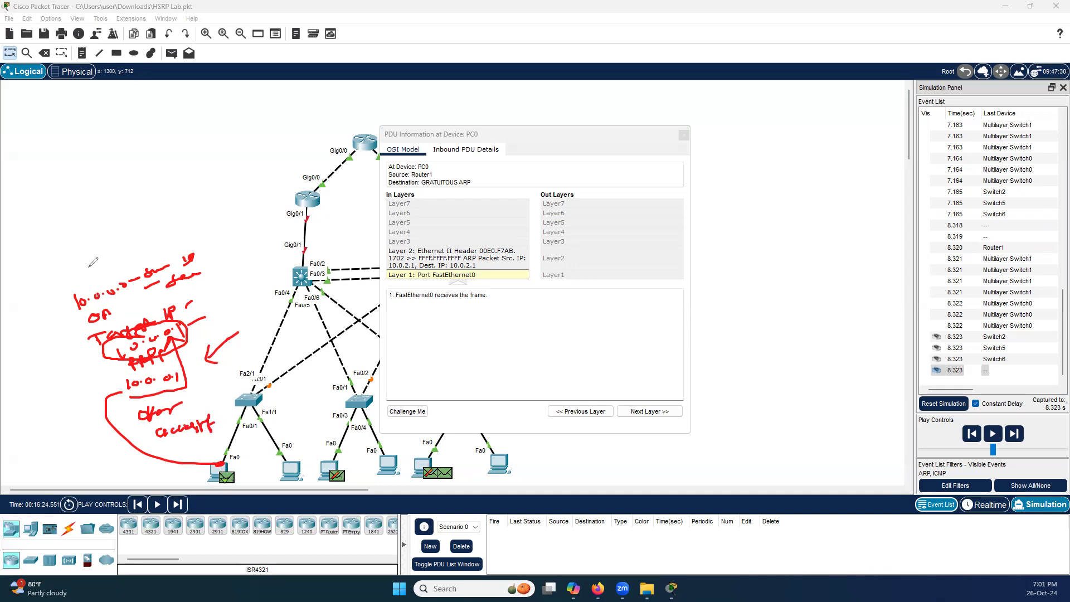
{"action": "mouse_move", "coordinate": [67, 276]}
{"action": "left_mouse_down"}
{"action": "mouse_move", "coordinate": [58, 339]}
{"action": "mouse_move", "coordinate": [75, 405]}
{"action": "mouse_move", "coordinate": [91, 400]}
{"action": "left_mouse_up"}
{"action": "mouse_move", "coordinate": [166, 238]}
{"action": "left_mouse_down"}
{"action": "mouse_move", "coordinate": [235, 315]}
{"action": "mouse_move", "coordinate": [208, 366]}
{"action": "left_mouse_up"}
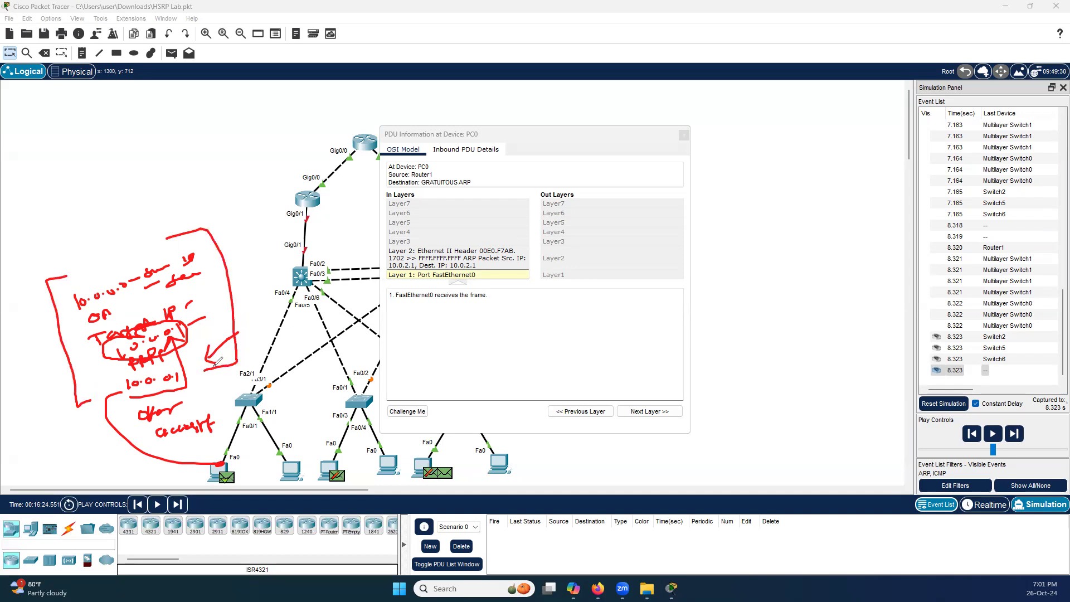